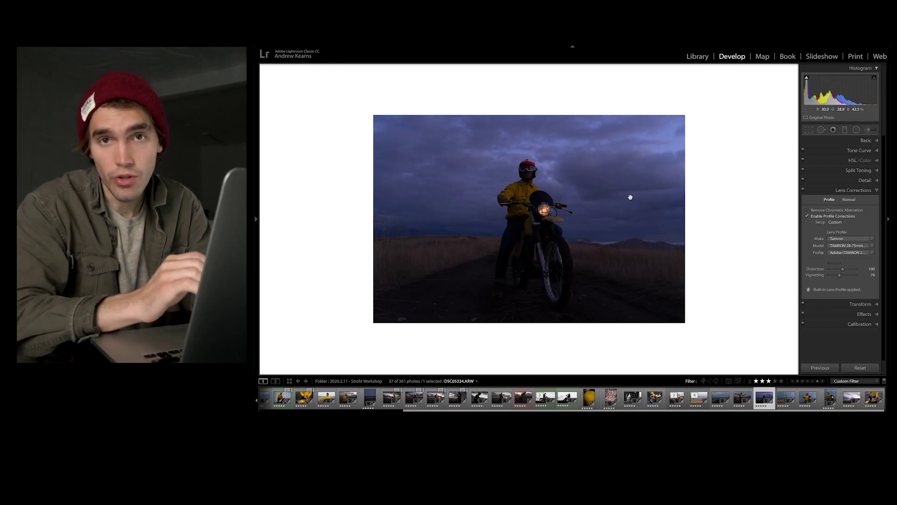
# - Expand the Basic tone and colour adjustments panel
pyautogui.click(853, 139)
# - Expand the Lens Corrections, Transform and Effects panels, then bring up the panel header context menu
pyautogui.click(851, 321)
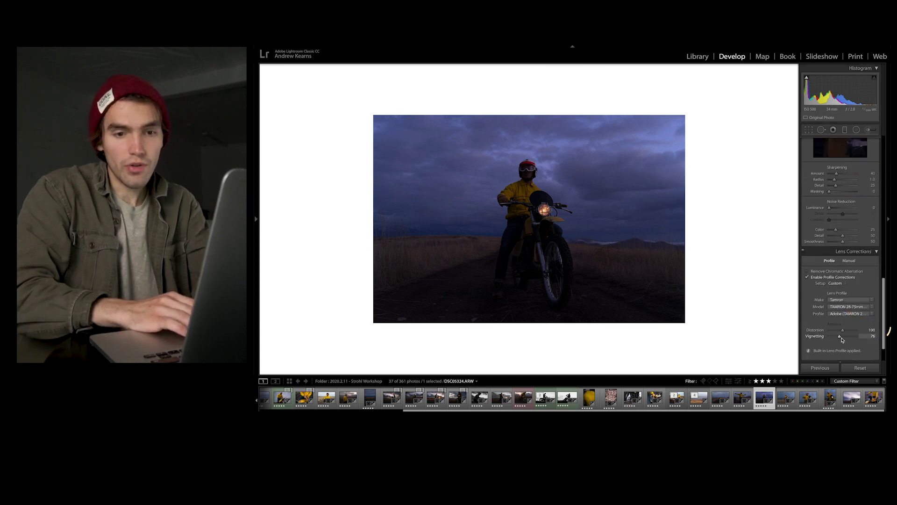
pyautogui.scroll(2, 842, 340)
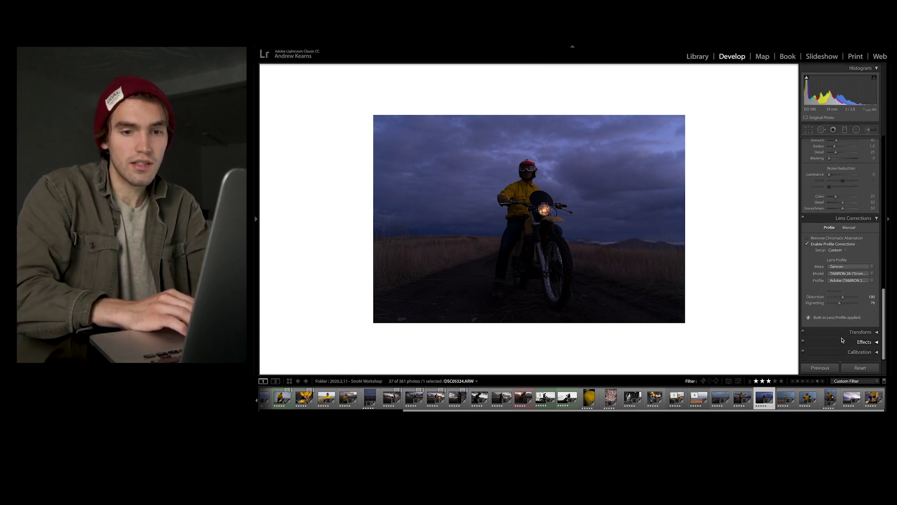
pyautogui.click(841, 335)
pyautogui.click(844, 340)
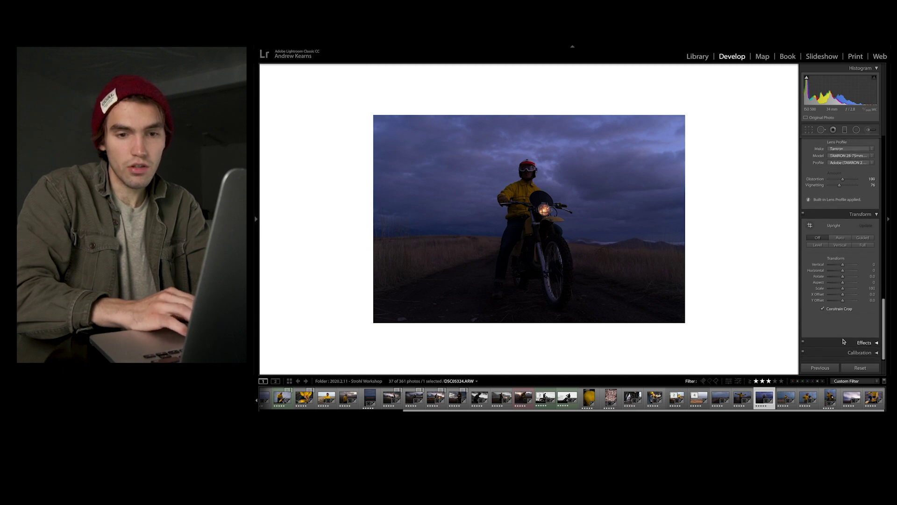
pyautogui.scroll(-5, 844, 341)
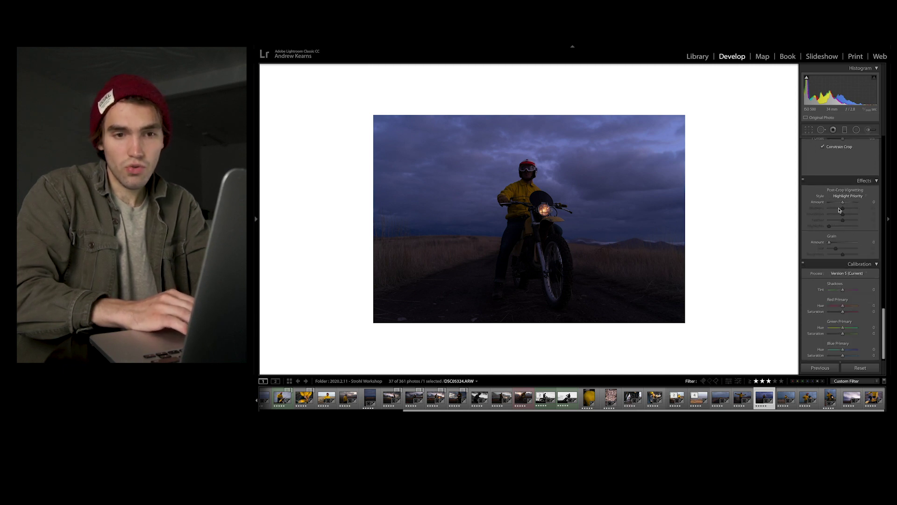
pyautogui.scroll(10, 839, 210)
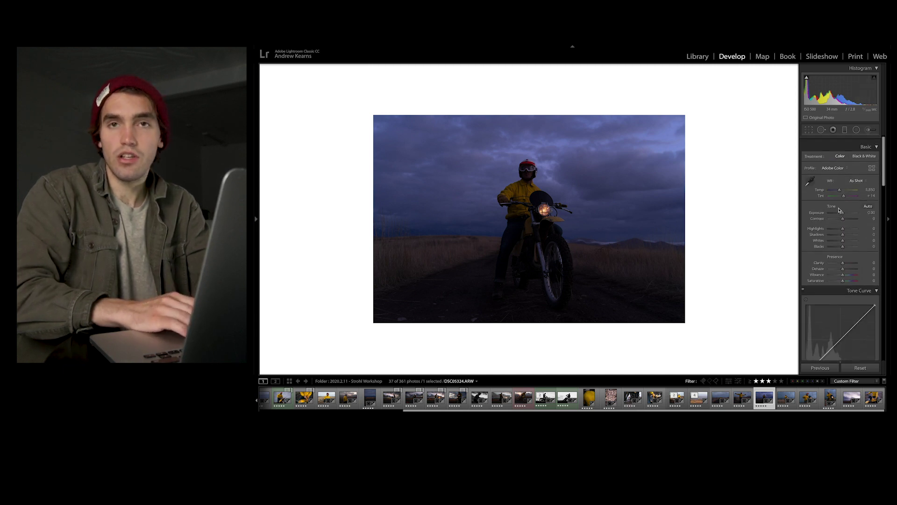
pyautogui.scroll(10, 839, 210)
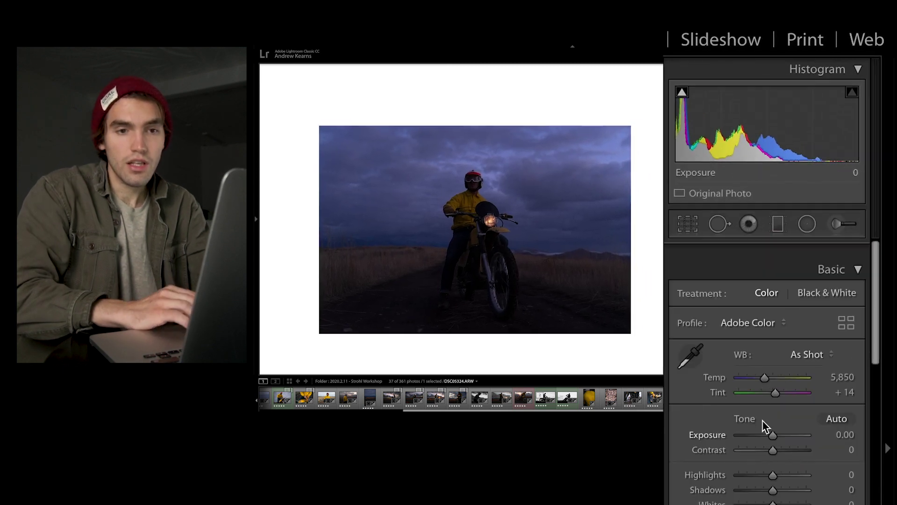
pyautogui.scroll(-2, 766, 327)
pyautogui.rightClick(745, 255)
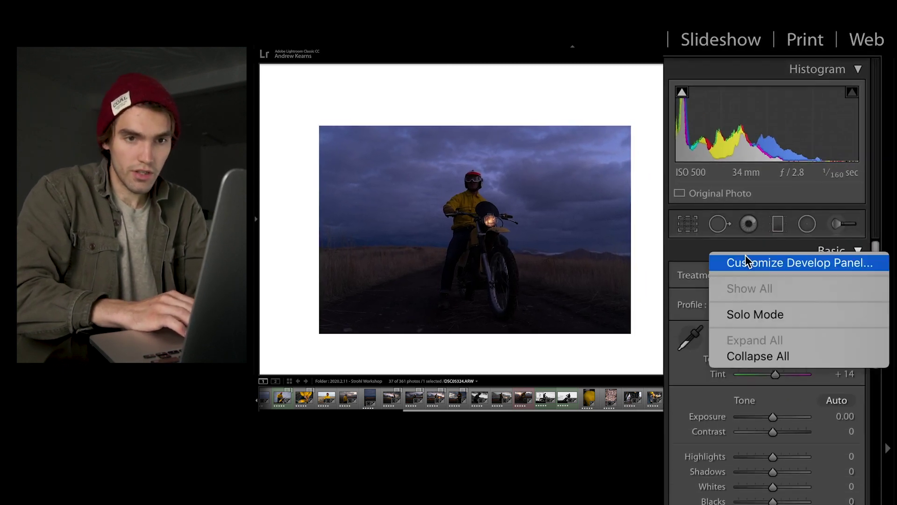
# - Turn on Solo Mode and expand HSL, Tone Curve, Lens Corrections, then Effects
pyautogui.click(749, 312)
pyautogui.scroll(-5, 727, 344)
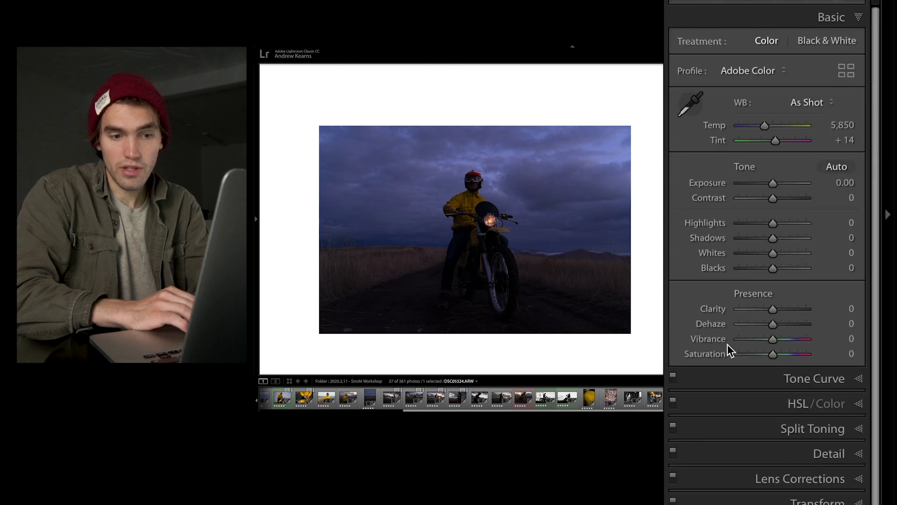
pyautogui.click(738, 399)
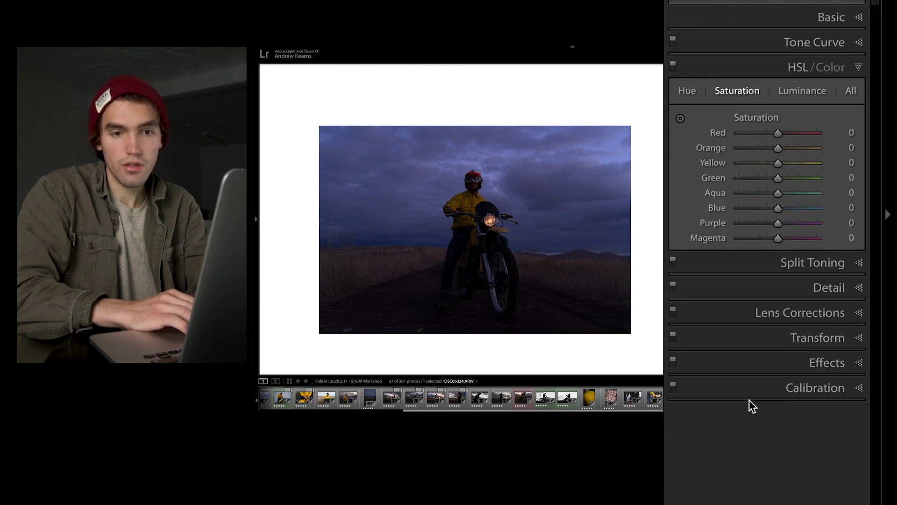
pyautogui.click(745, 38)
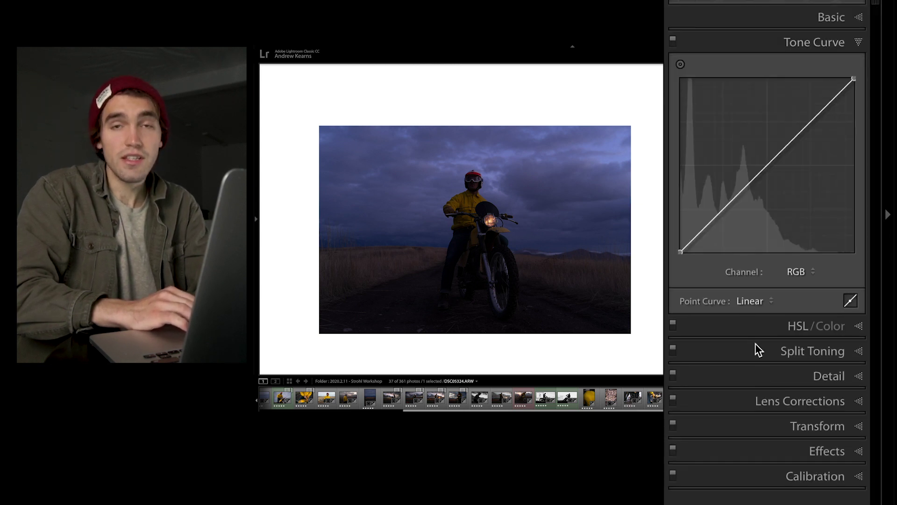
pyautogui.click(762, 395)
pyautogui.click(755, 446)
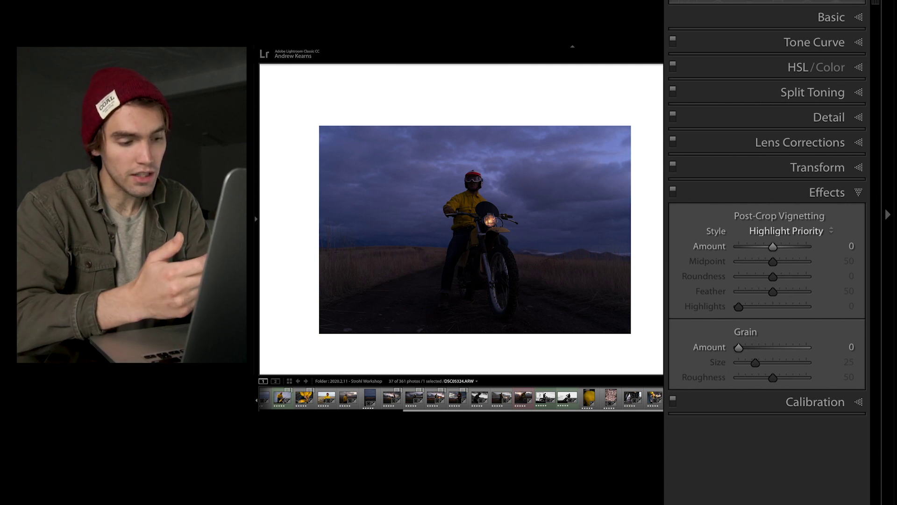
# - Jump through the Develop panels in order with Cmd+1 to Cmd+9, Basic through Calibration
pyautogui.press('super+4')
pyautogui.press('super+9')
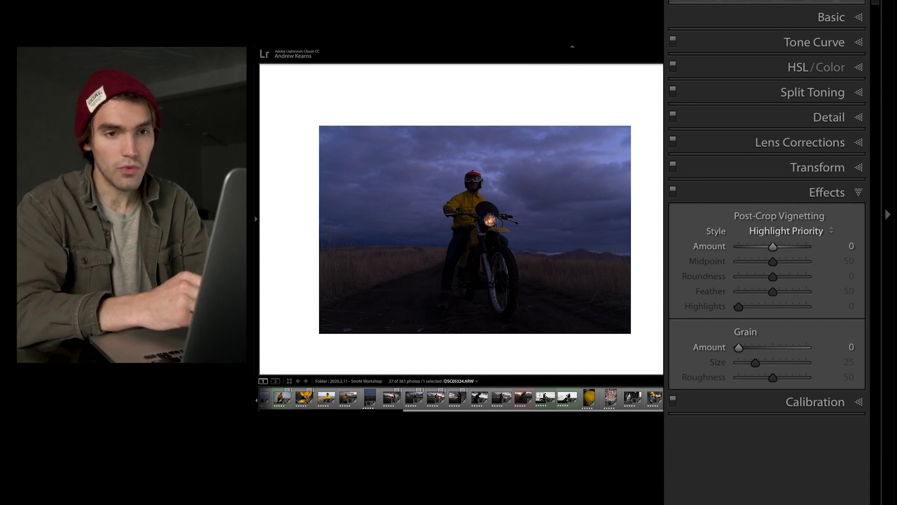
pyautogui.press('super+1')
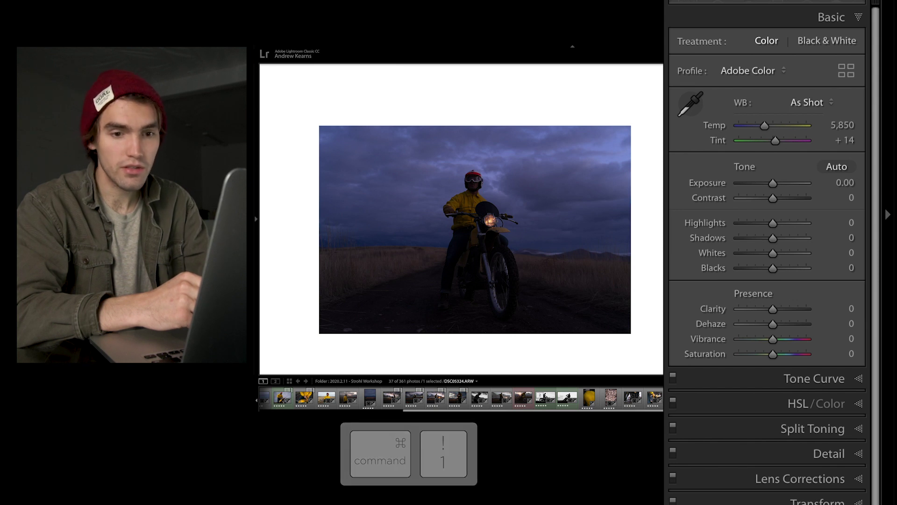
pyautogui.press('super+2')
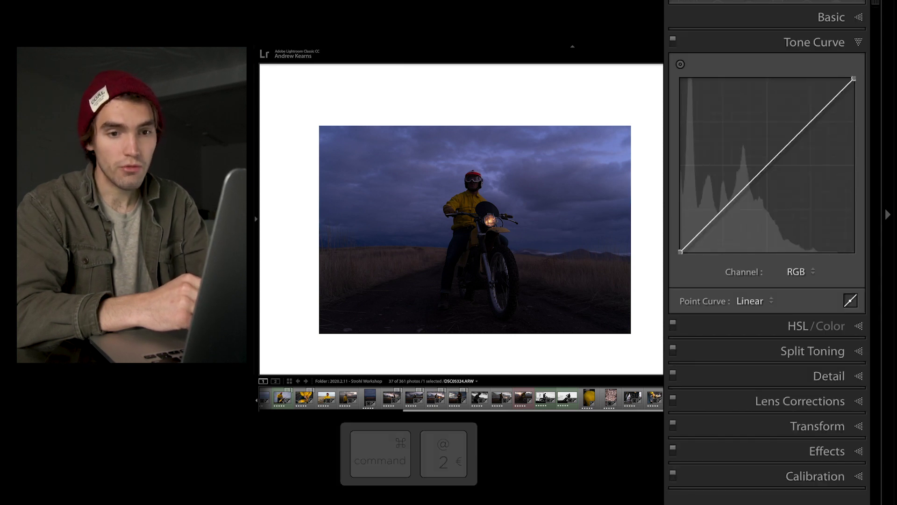
pyautogui.press('super+3')
pyautogui.press('super+4')
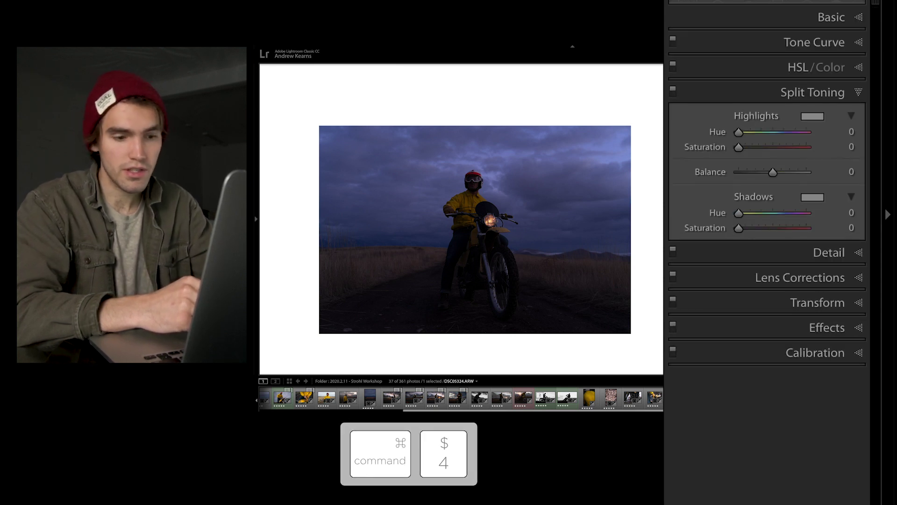
pyautogui.press('super+5')
pyautogui.press('super+6')
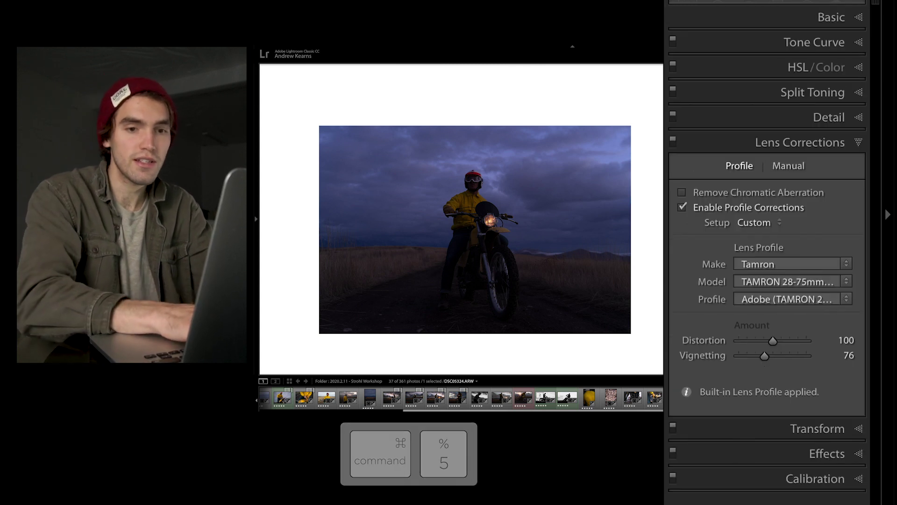
pyautogui.press('super+7')
pyautogui.press('super+8')
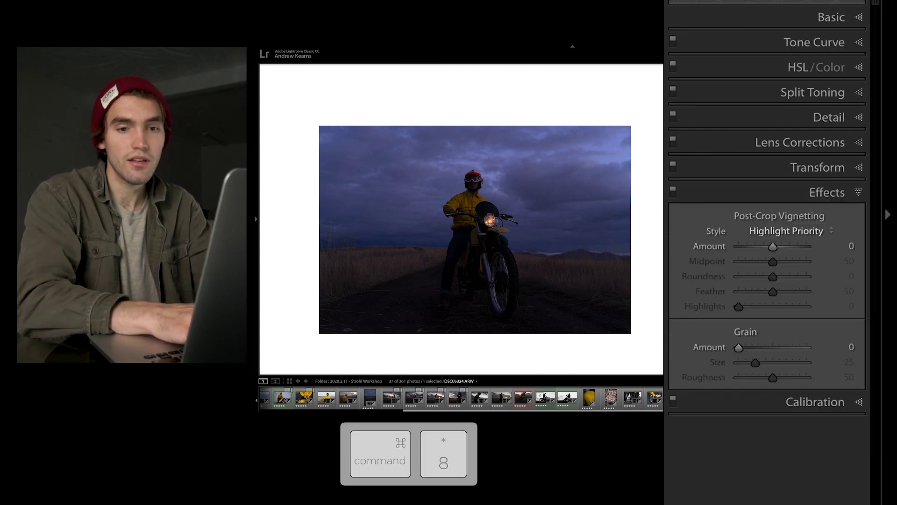
pyautogui.press('super+9')
# - Revisit Detail, Lens Corrections and Basic by shortcut, then expand Split Toning and Tone Curve
pyautogui.press('super+5')
pyautogui.press('super+6')
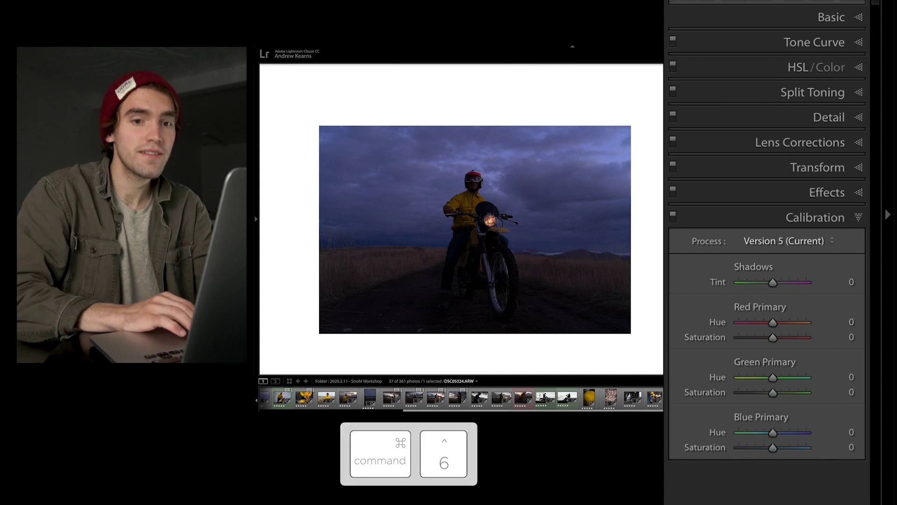
pyautogui.press('super+1')
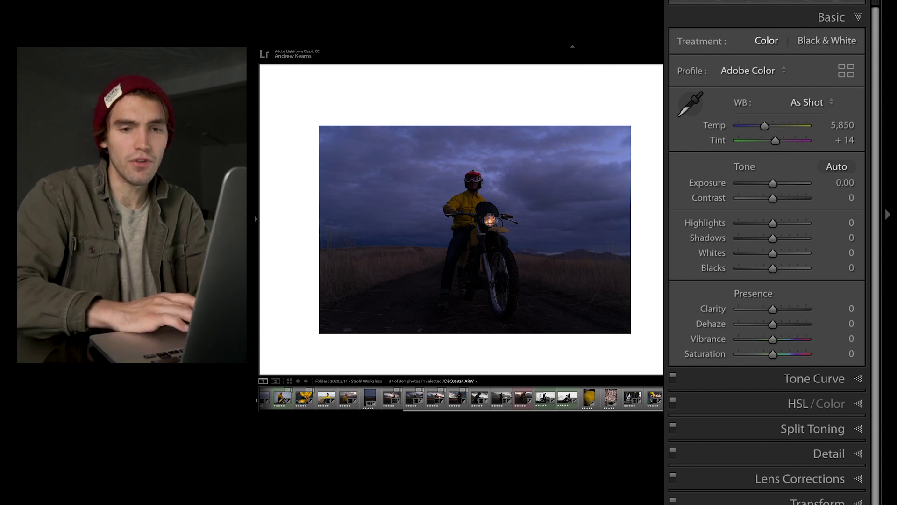
pyautogui.press('super+6')
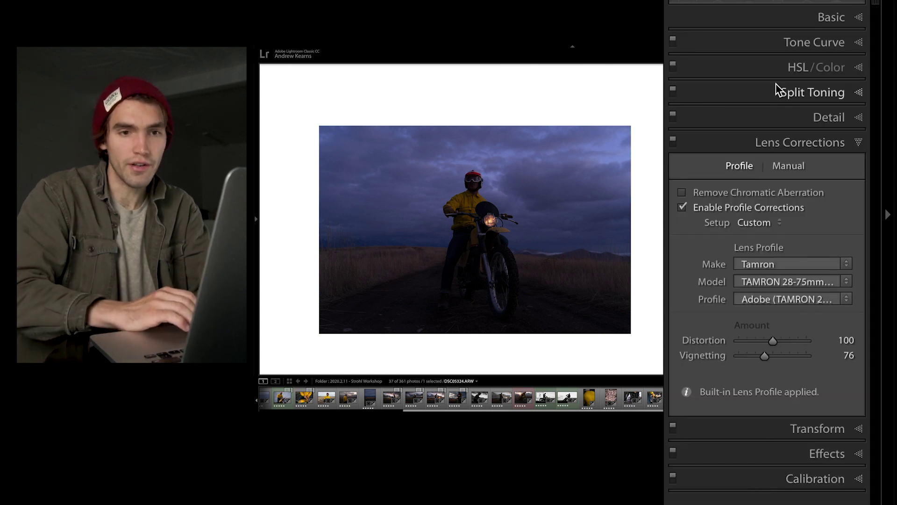
pyautogui.click(776, 88)
pyautogui.click(769, 43)
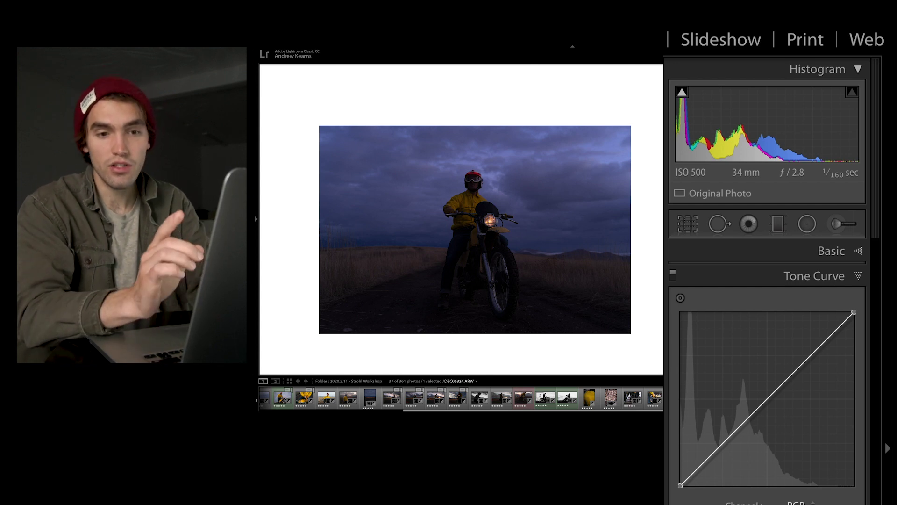
pyautogui.click(816, 299)
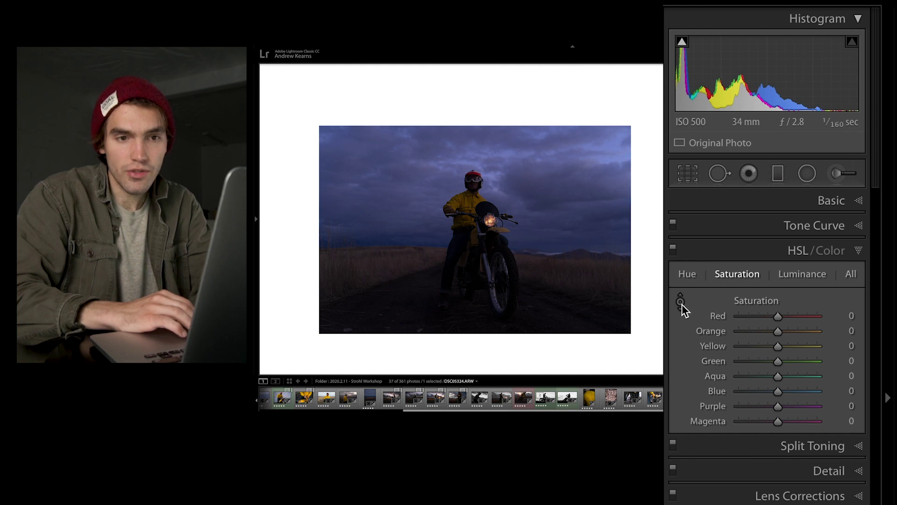
pyautogui.click(680, 302)
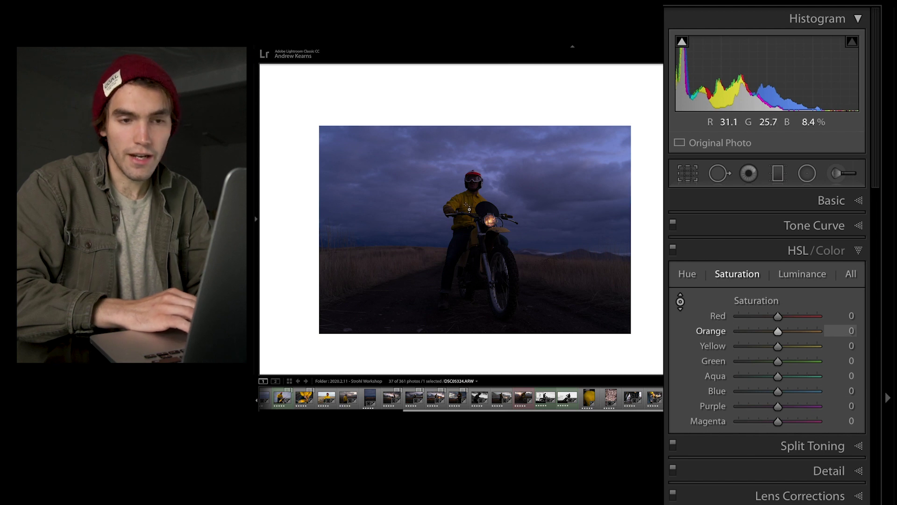
pyautogui.moveTo(467, 205); pyautogui.dragTo(468, 187)
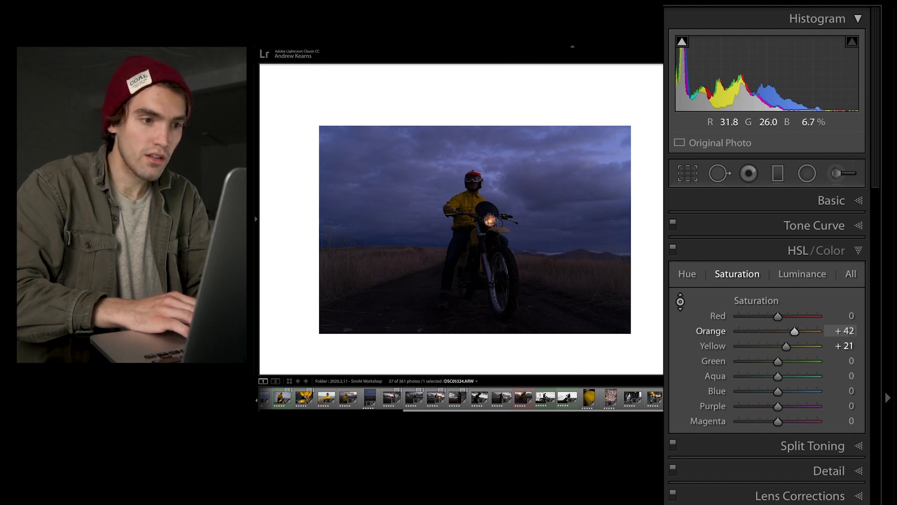
pyautogui.hotkey('ctrl', 'z')
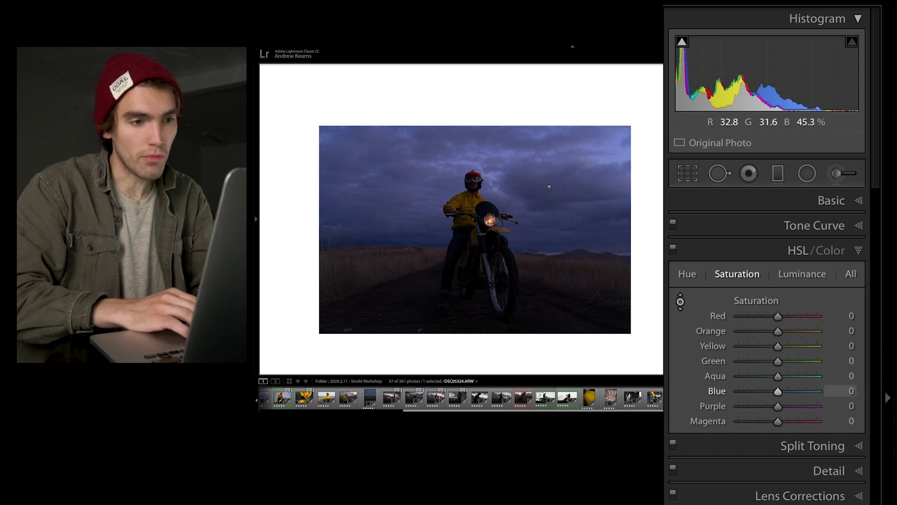
pyautogui.click(680, 301)
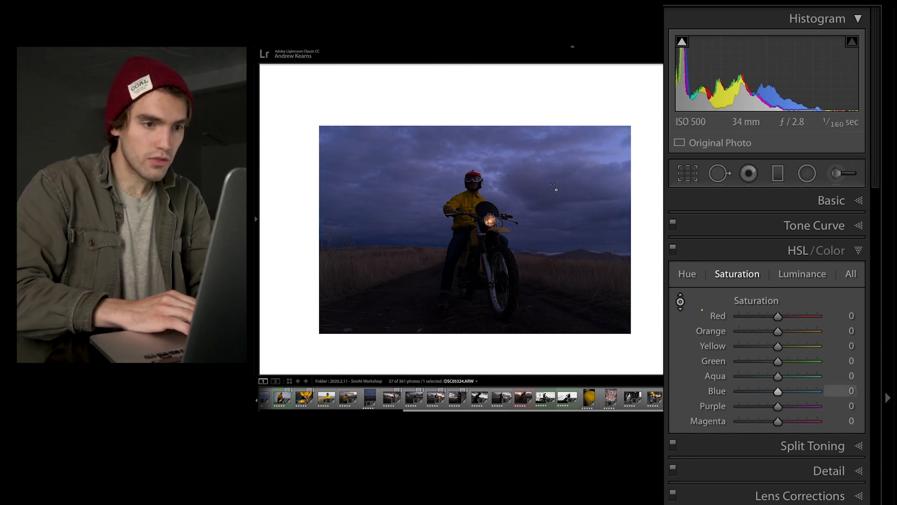
pyautogui.moveTo(583, 192); pyautogui.dragTo(582, 170)
pyautogui.moveTo(533, 192)
pyautogui.mouseDown()
pyautogui.moveTo(533, 215)
pyautogui.moveTo(534, 185)
pyautogui.mouseUp()
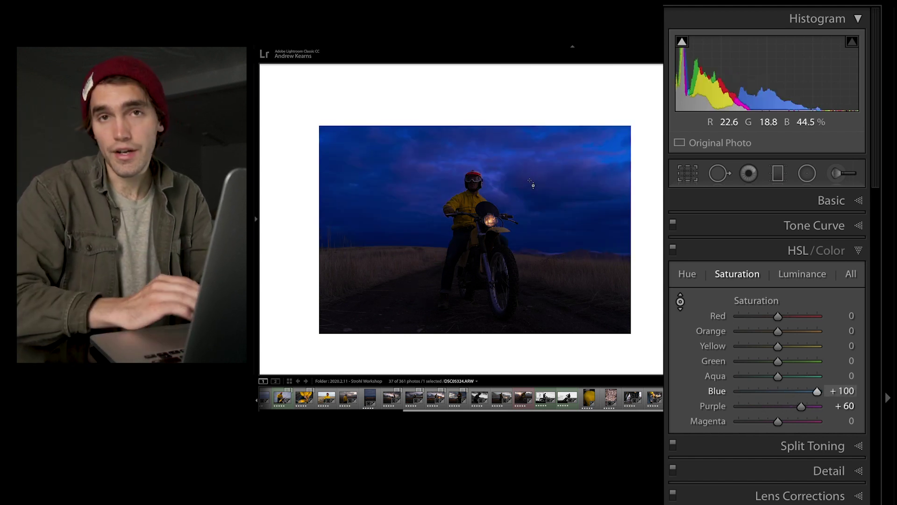
pyautogui.press('super+z')
pyautogui.press('super+z')
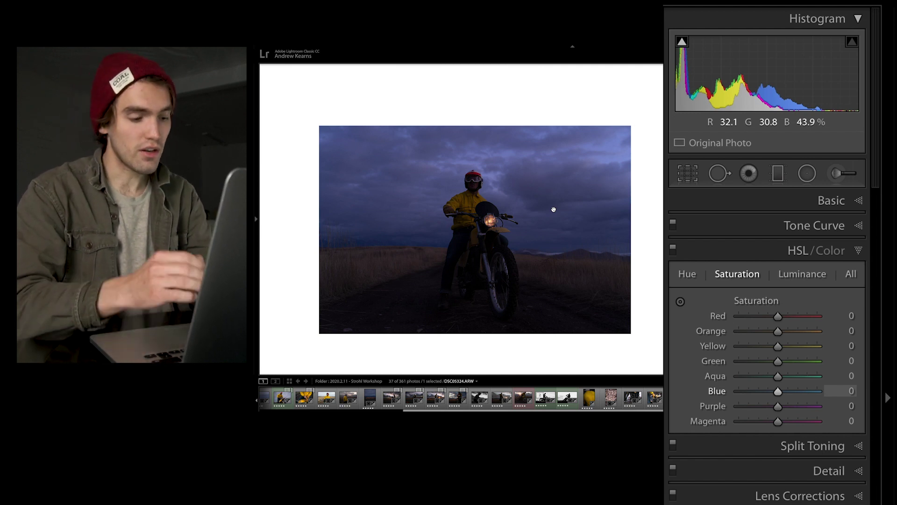
# - Try the HSL targeted adjustment shortcuts and test a luminance drag on the blue sky
pyautogui.press('super+alt+shift')
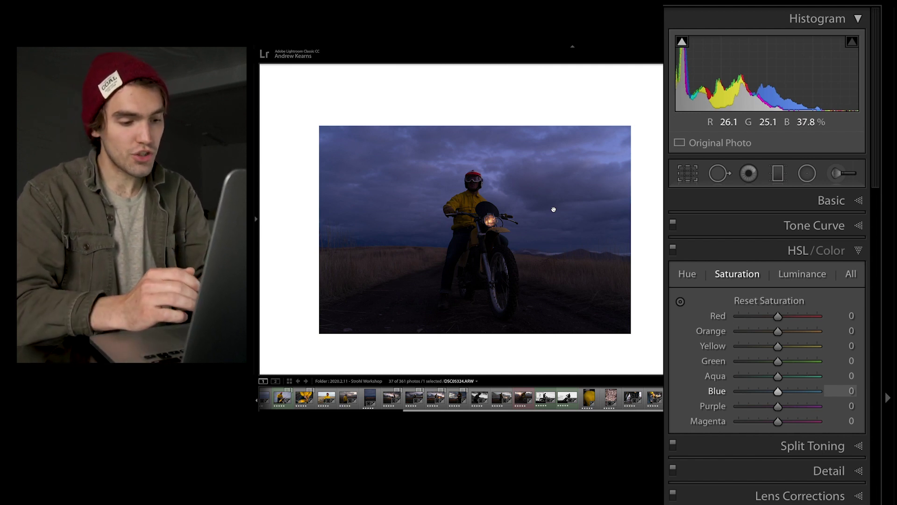
pyautogui.press('super+alt+shift+s')
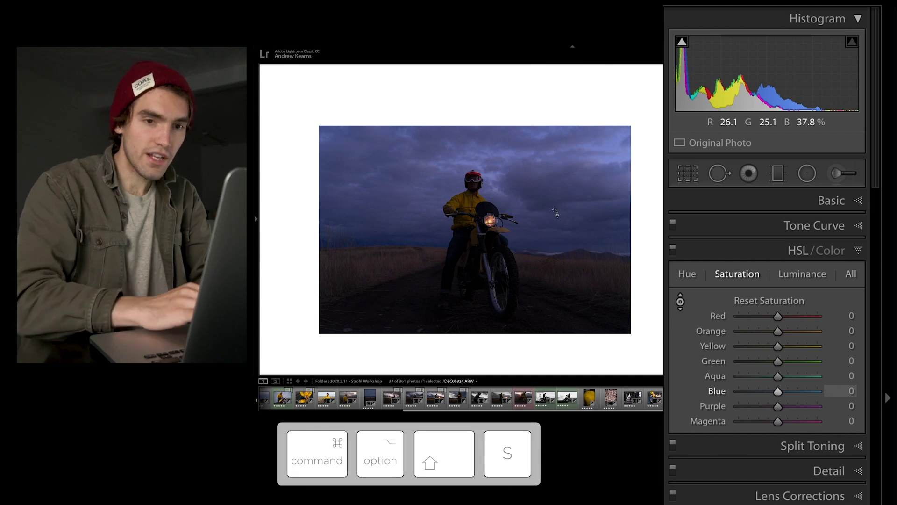
pyautogui.press('super+alt+shift+h')
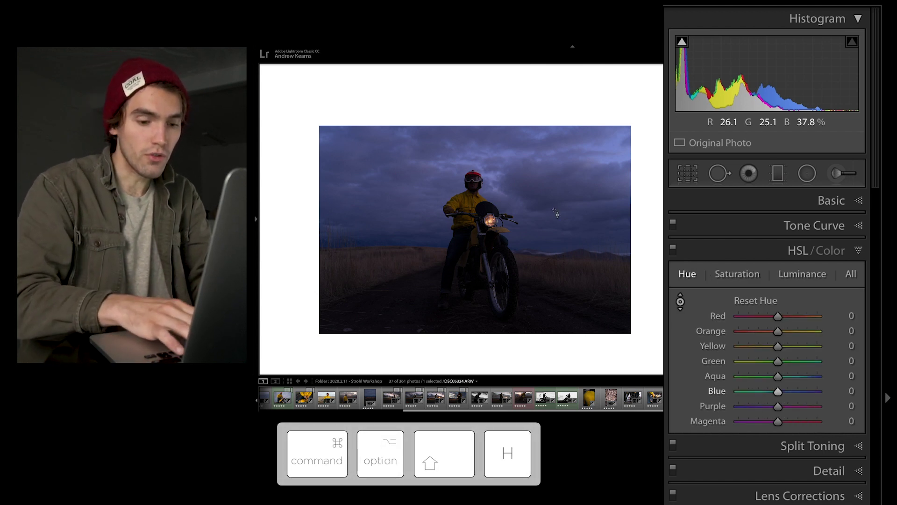
pyautogui.press('super+alt+shift+l')
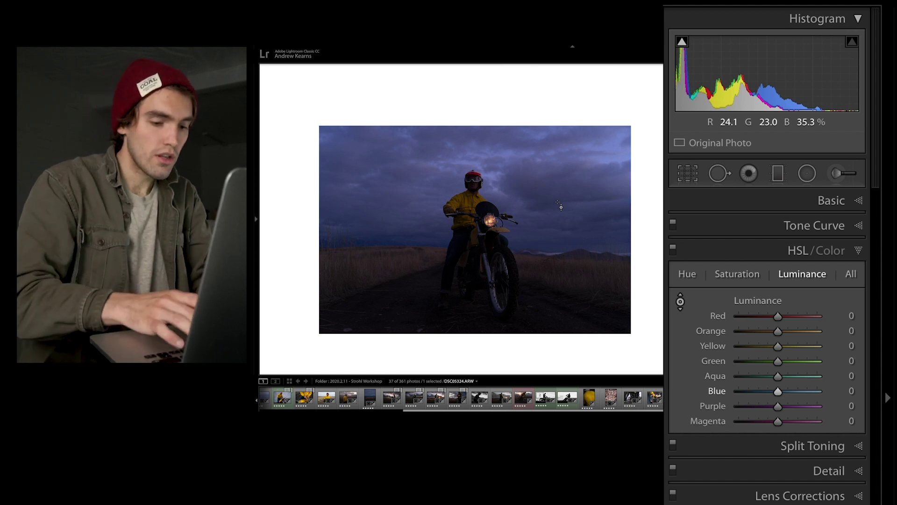
pyautogui.press('super+alt+shift+l')
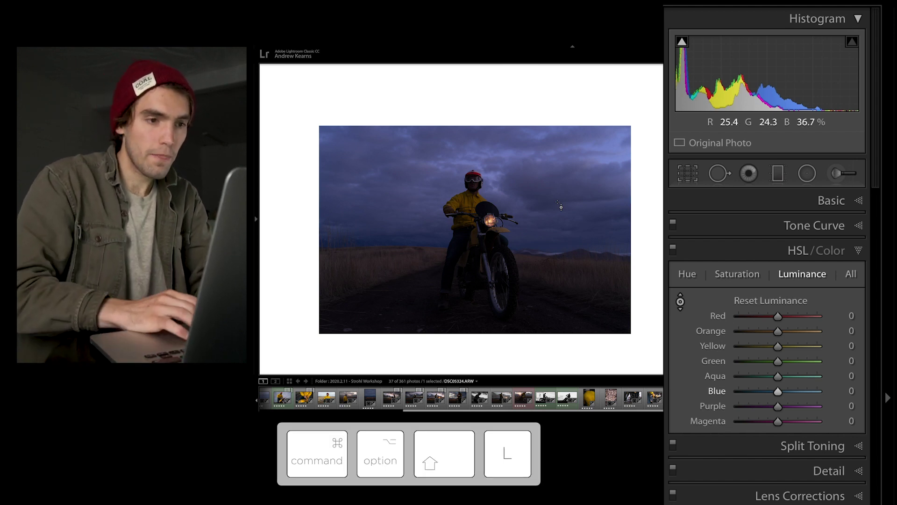
pyautogui.moveTo(556, 196)
pyautogui.mouseDown()
pyautogui.moveTo(555, 149)
pyautogui.moveTo(556, 196)
pyautogui.mouseUp()
# - Shift the sky's blue and purple hues toward teal and desaturate them (Blue −28, Purple −15)
pyautogui.press('super+alt+shift+h')
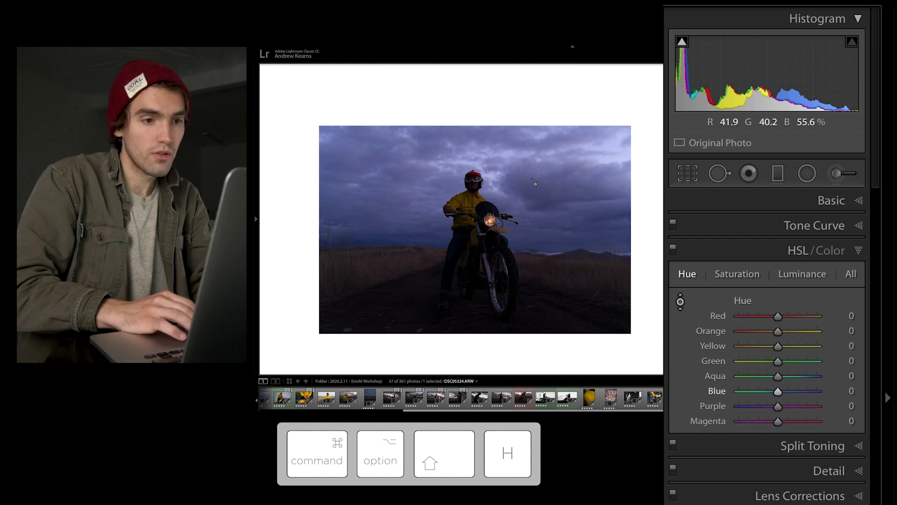
pyautogui.moveTo(556, 192)
pyautogui.mouseDown()
pyautogui.moveTo(556, 207)
pyautogui.moveTo(551, 202)
pyautogui.mouseUp()
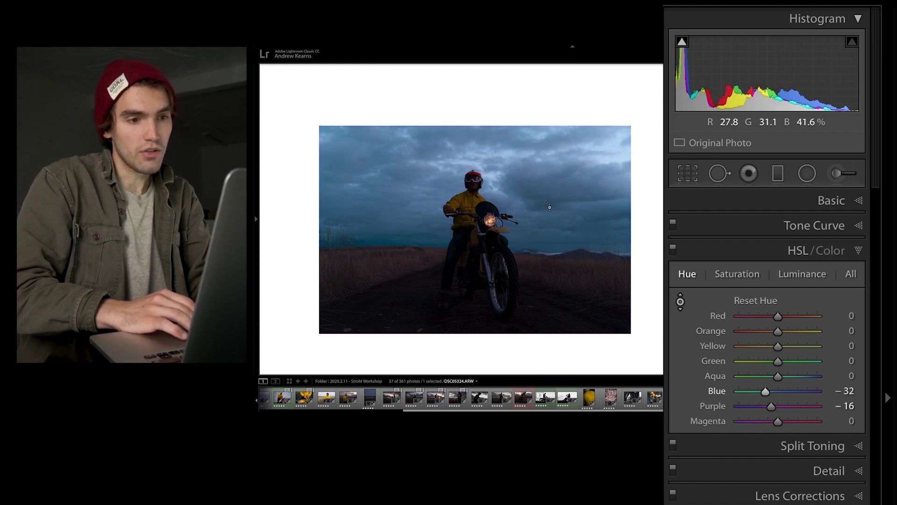
pyautogui.press('super+alt+shift+s')
pyautogui.moveTo(551, 202); pyautogui.dragTo(550, 214)
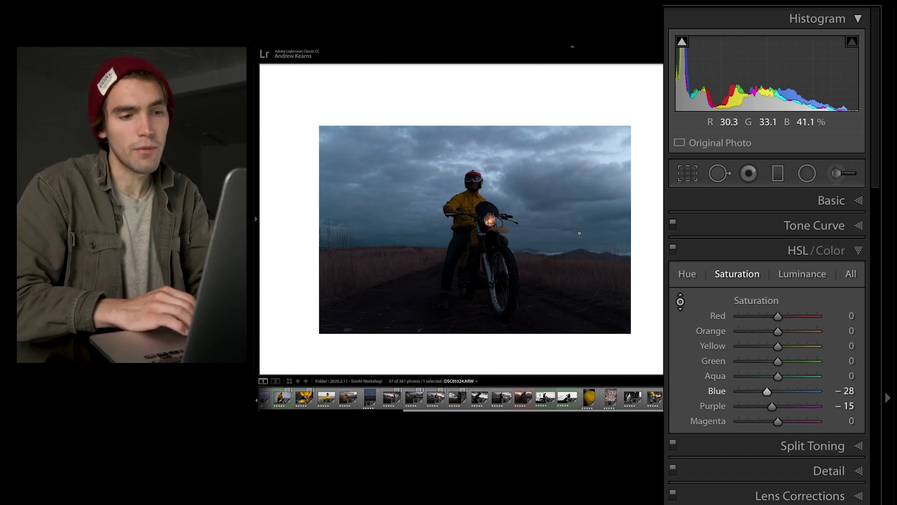
# - Pull the sky's hue partway back toward blue, ending at Blue −23 and Purple −12
pyautogui.hotkey('ctrl', 'alt', 'shift', 'h')
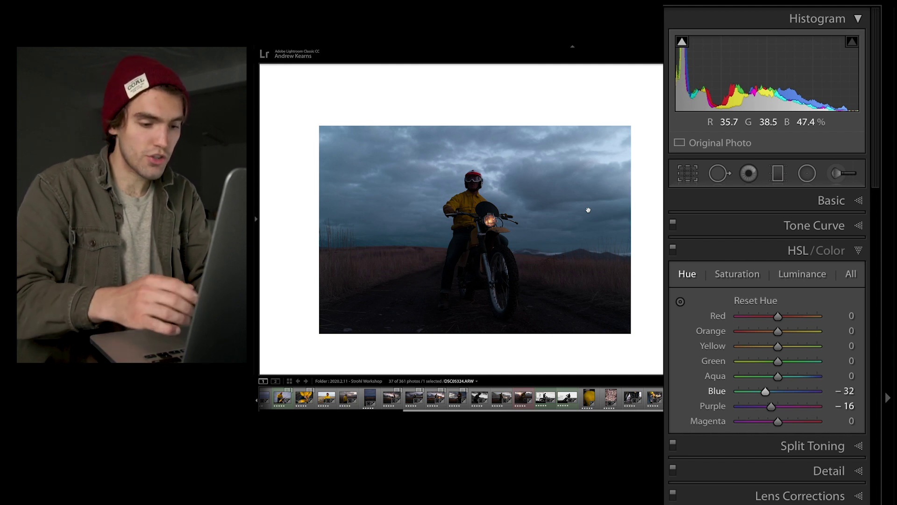
pyautogui.hotkey('ctrl', 'alt', 'shift', 'h')
pyautogui.moveTo(538, 178)
pyautogui.mouseDown()
pyautogui.moveTo(537, 161)
pyautogui.moveTo(537, 169)
pyautogui.mouseUp()
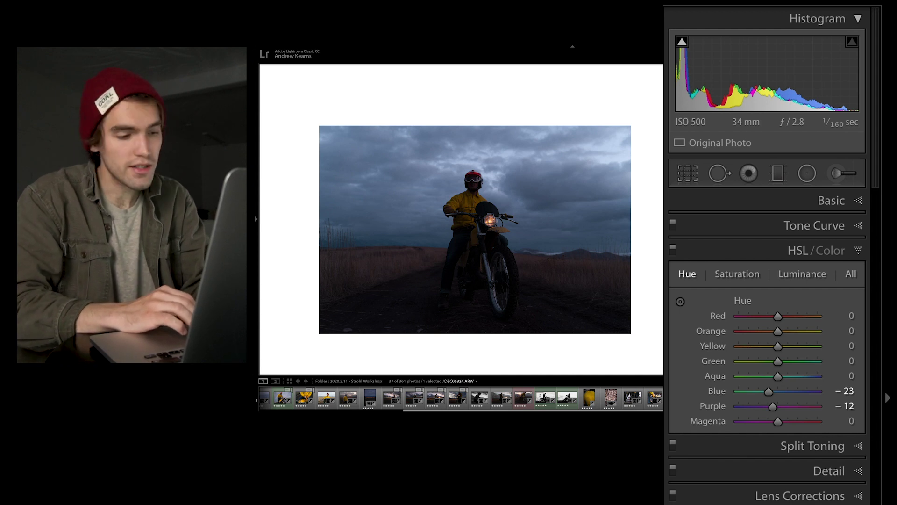
# - Expand the Basic panel and nudge Exposure up, then back to 0.00
pyautogui.hotkey('ctrl', '1')
pyautogui.scroll(-5, 710, 341)
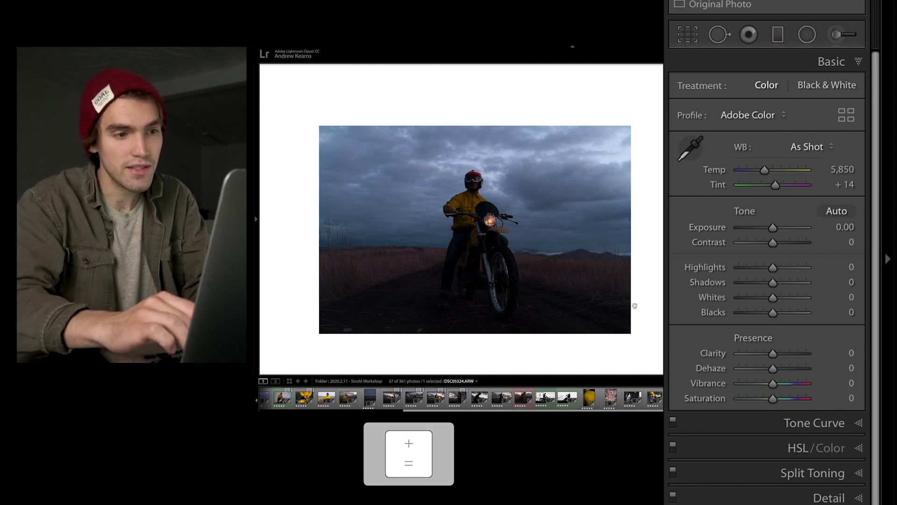
pyautogui.press('=')
pyautogui.press('=')
pyautogui.press('=')
pyautogui.press('-')
pyautogui.press('-')
pyautogui.press('-')
pyautogui.press('-')
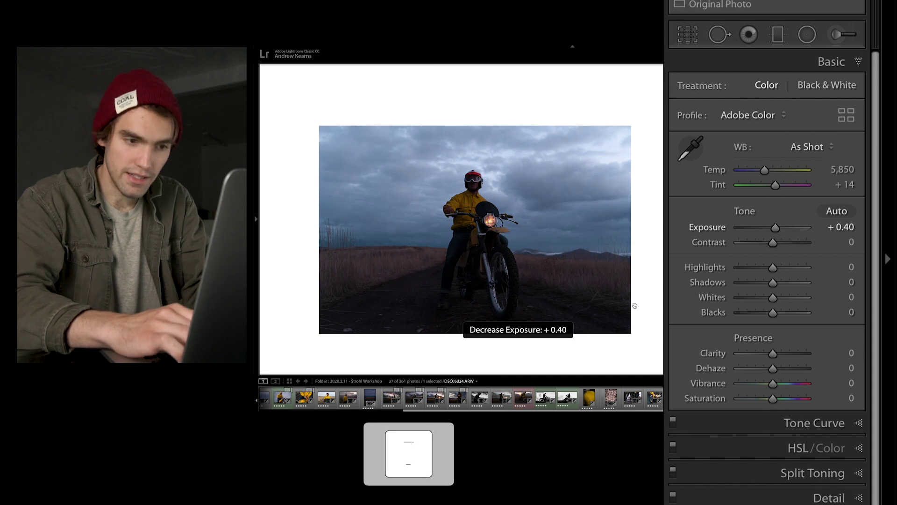
pyautogui.press('-')
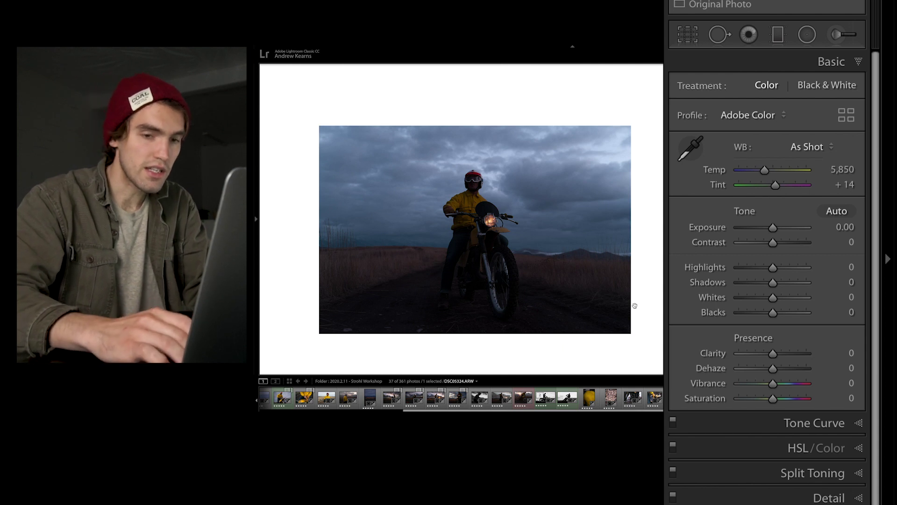
# - Test Exposure in small and one-third steps up to +0.99, then return it to 0.00
pyautogui.press('=')
pyautogui.press('=')
pyautogui.press('=')
pyautogui.press('=')
pyautogui.press('-')
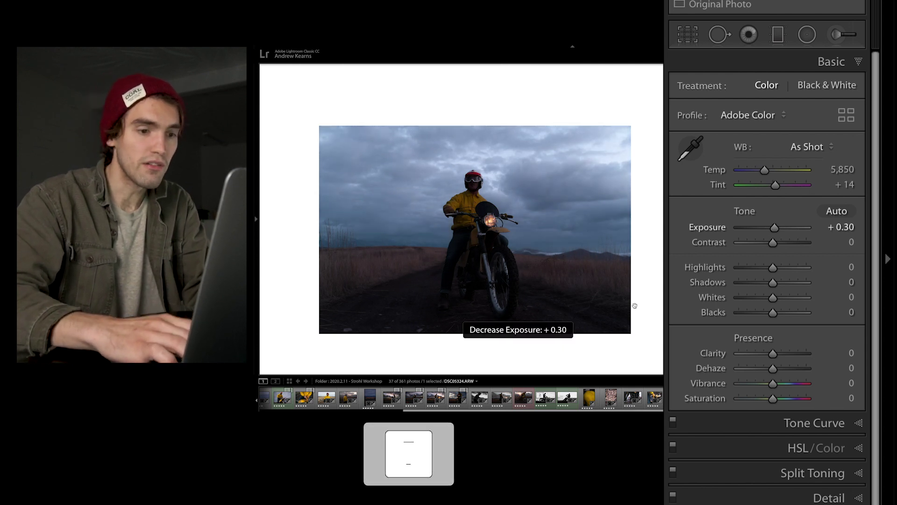
pyautogui.press('-')
pyautogui.press('-')
pyautogui.press('-')
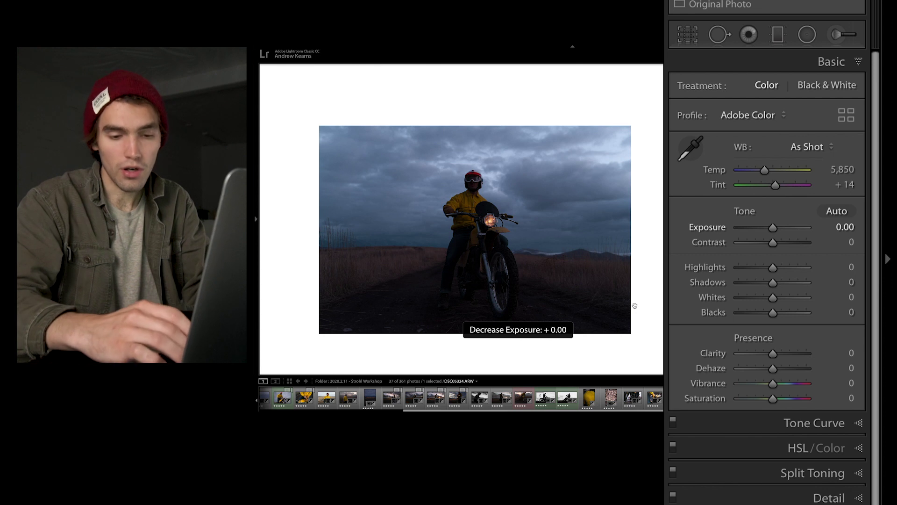
pyautogui.hotkey('shift', '=')
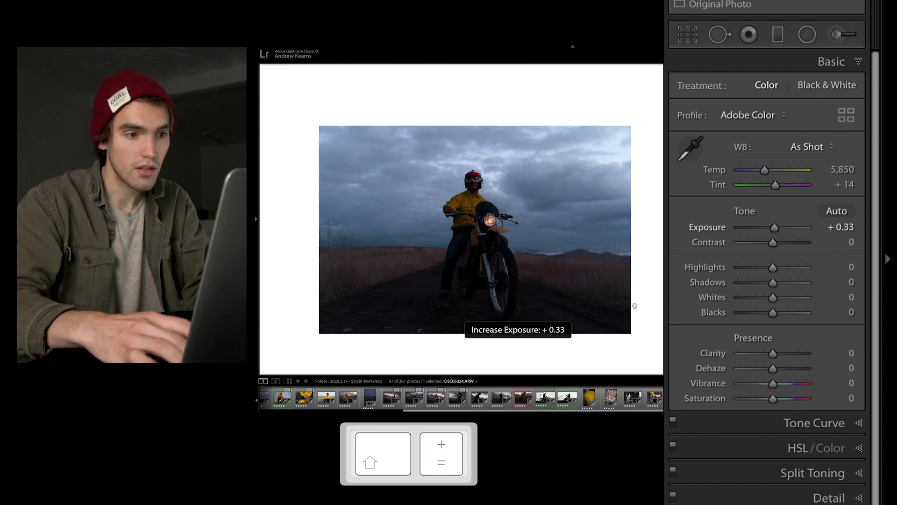
pyautogui.hotkey('shift', '=')
pyautogui.hotkey('shift', '=')
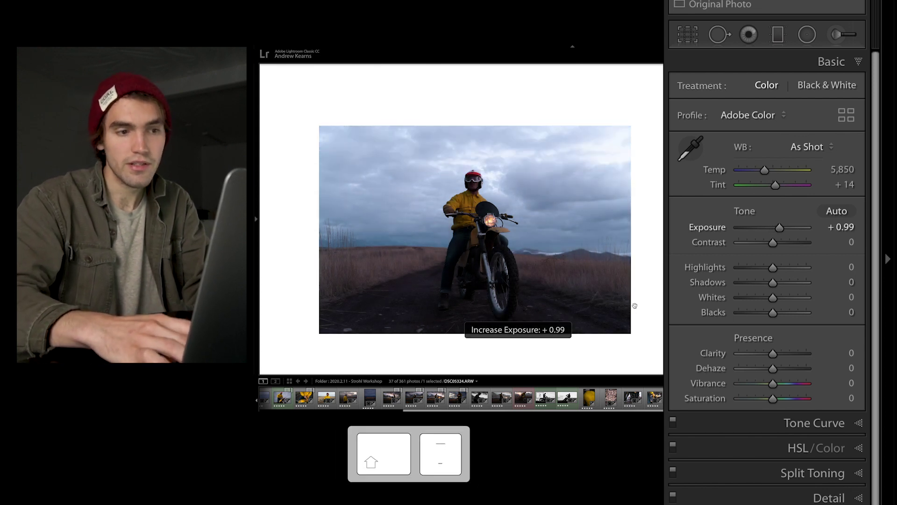
pyautogui.hotkey('shift', '-')
pyautogui.hotkey('shift', '-')
pyautogui.hotkey('shift', '-')
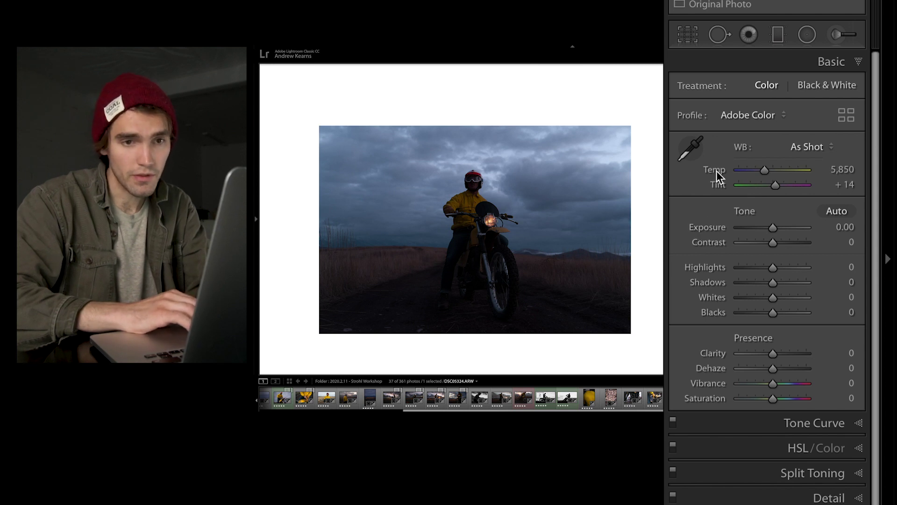
pyautogui.press('.')
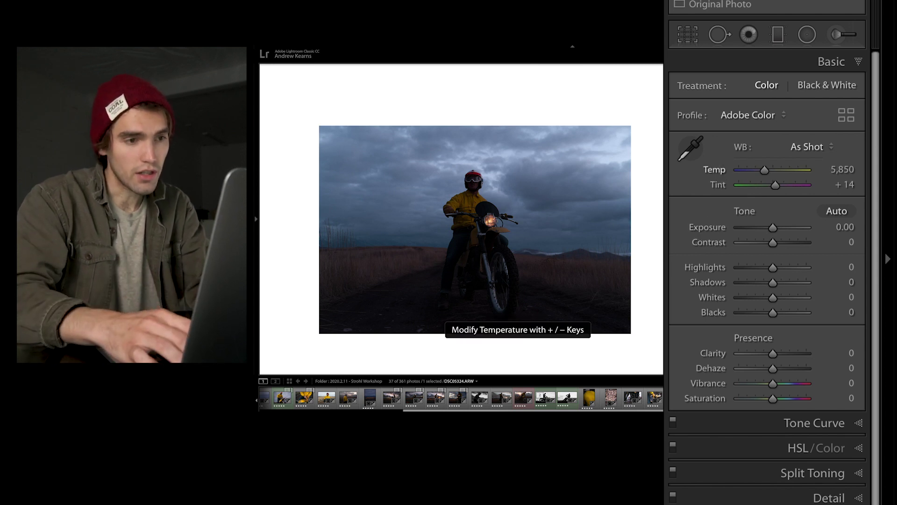
pyautogui.hotkey('shift', '=')
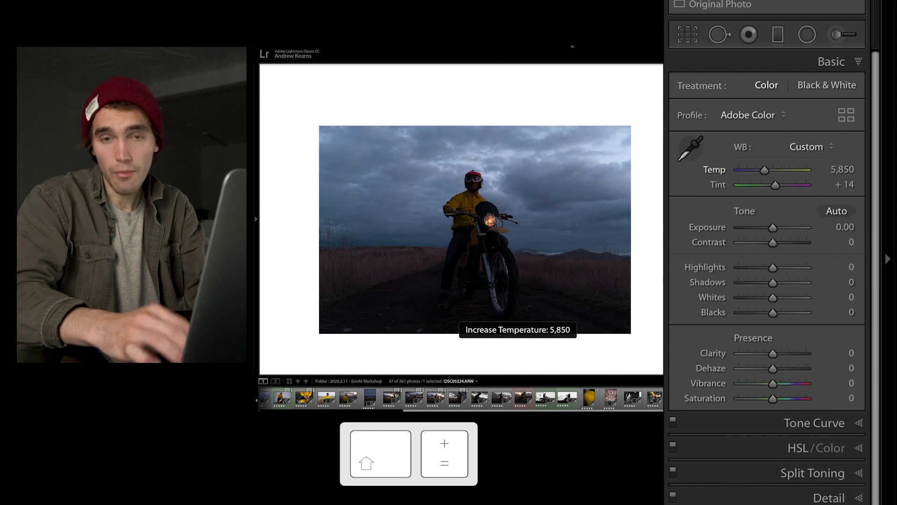
pyautogui.hotkey('shift', '-')
pyautogui.hotkey('shift', '-')
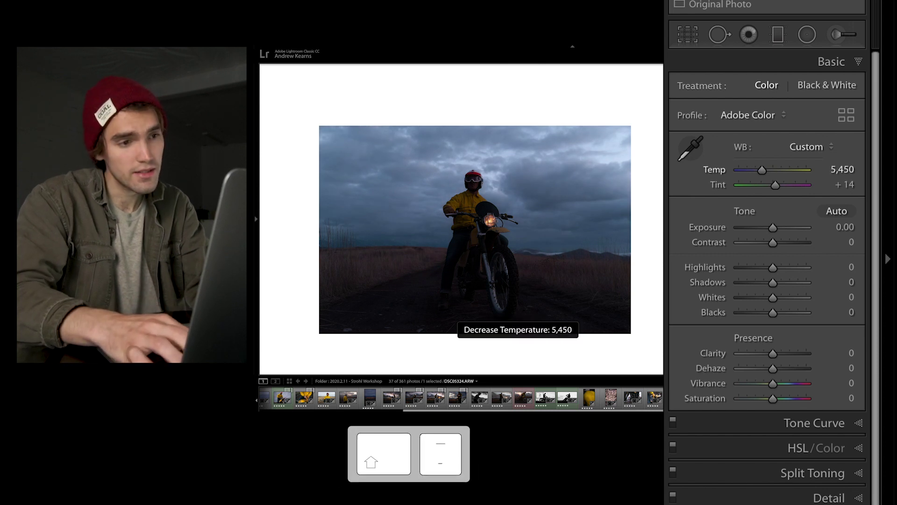
pyautogui.hotkey('shift', '-')
pyautogui.hotkey('shift', '-')
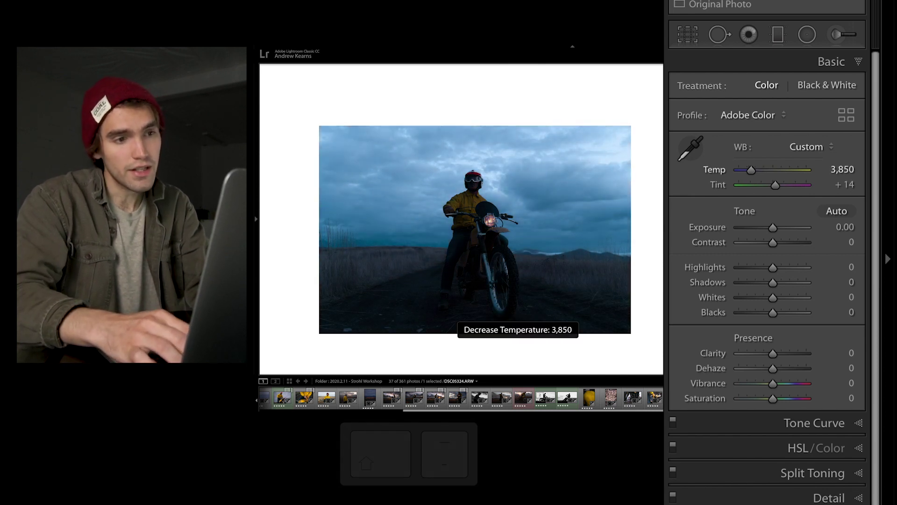
pyautogui.press('super+z')
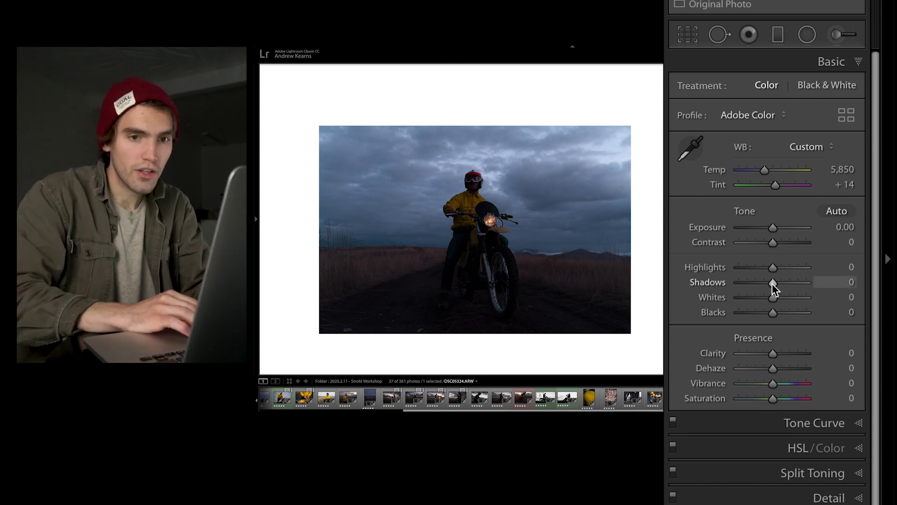
# - Try Shadows and Blacks values, leaving Shadows +51 and Blacks −9, and revert a warmer temperature
pyautogui.moveTo(772, 283); pyautogui.dragTo(809, 283)
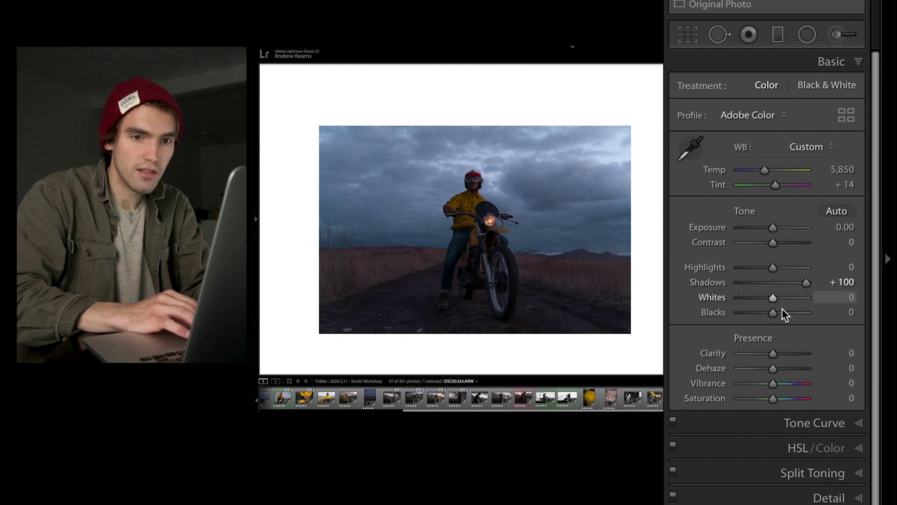
pyautogui.moveTo(773, 312); pyautogui.dragTo(756, 314)
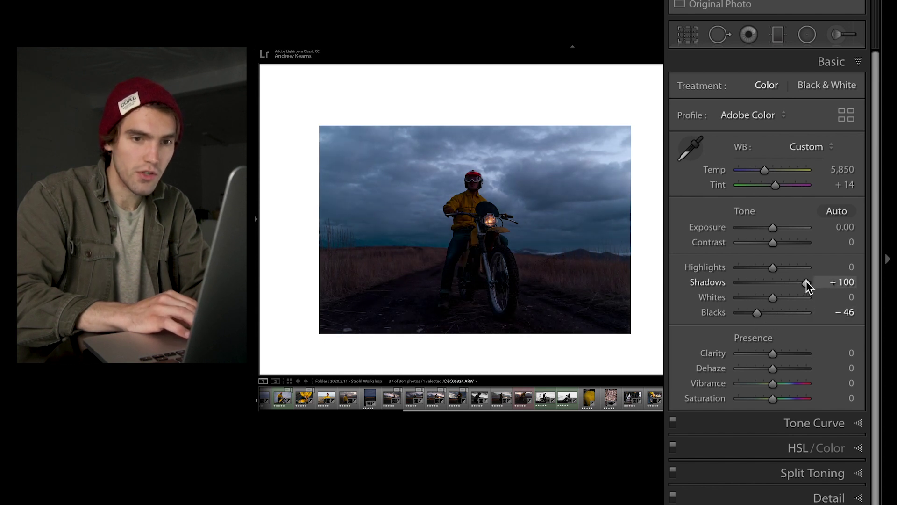
pyautogui.moveTo(806, 282); pyautogui.dragTo(789, 283)
pyautogui.doubleClick(759, 312)
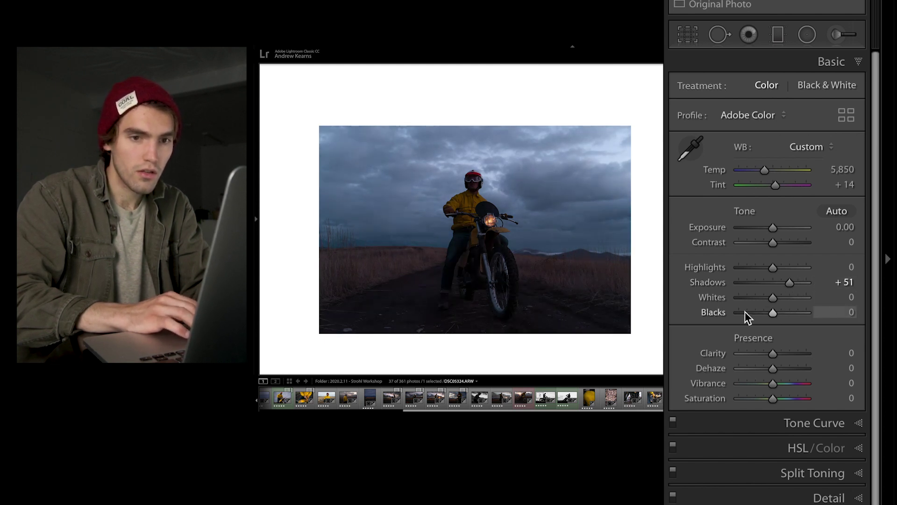
pyautogui.moveTo(771, 312); pyautogui.dragTo(768, 313)
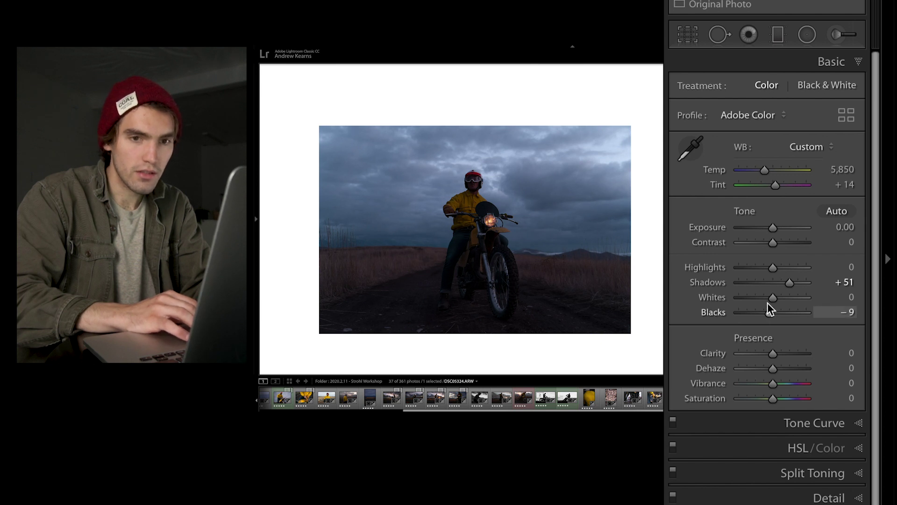
pyautogui.hotkey('shift', '=')
pyautogui.hotkey('shift', '=')
pyautogui.hotkey('shift', '=')
pyautogui.hotkey('shift', '=')
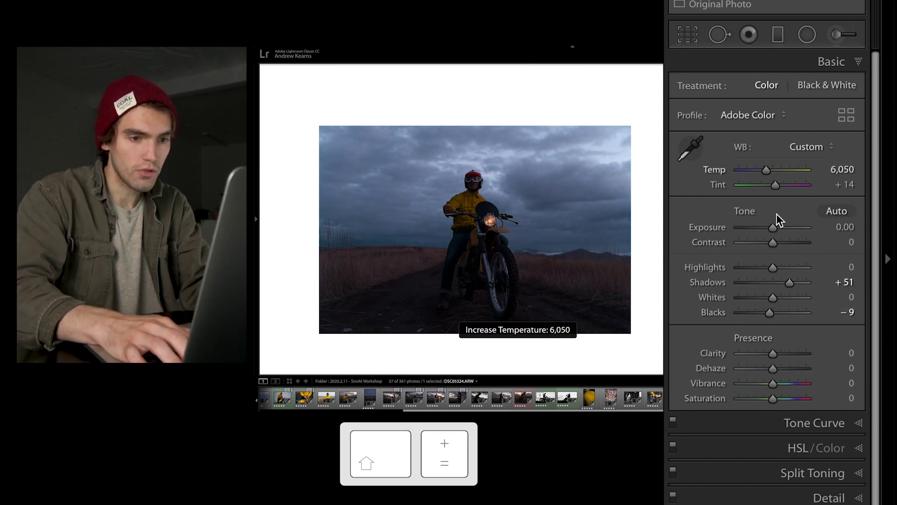
pyautogui.press('super+z')
pyautogui.press('super+z')
pyautogui.press('super+z')
pyautogui.press('super+z')
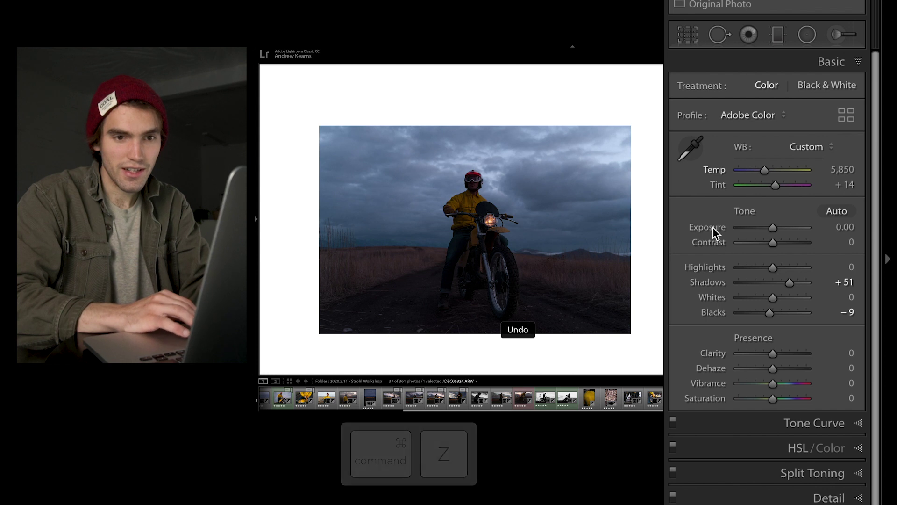
# - Set Exposure to +0.70, Contrast to +14 and Shadows to +54
pyautogui.press('.')
pyautogui.press('=')
pyautogui.press('=')
pyautogui.press('=')
pyautogui.press('=')
pyautogui.press('=')
pyautogui.press('=')
pyautogui.press('=')
pyautogui.press('=')
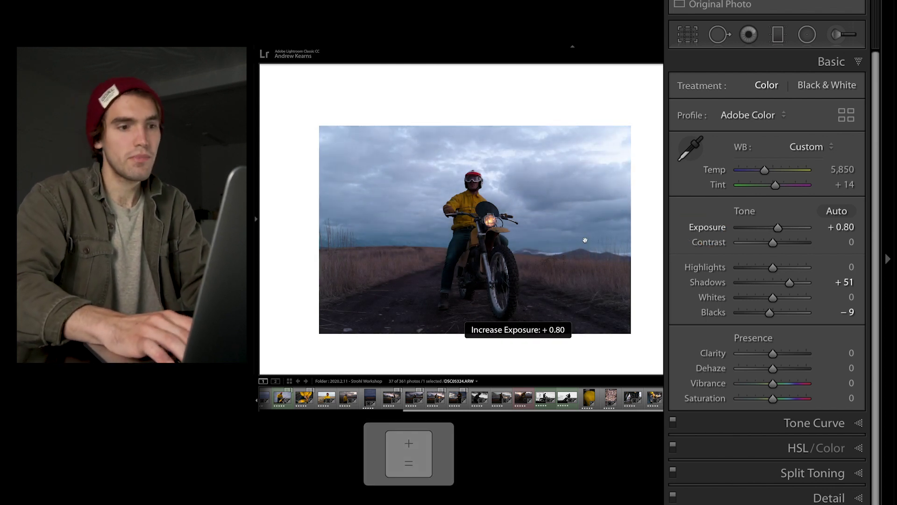
pyautogui.press('-')
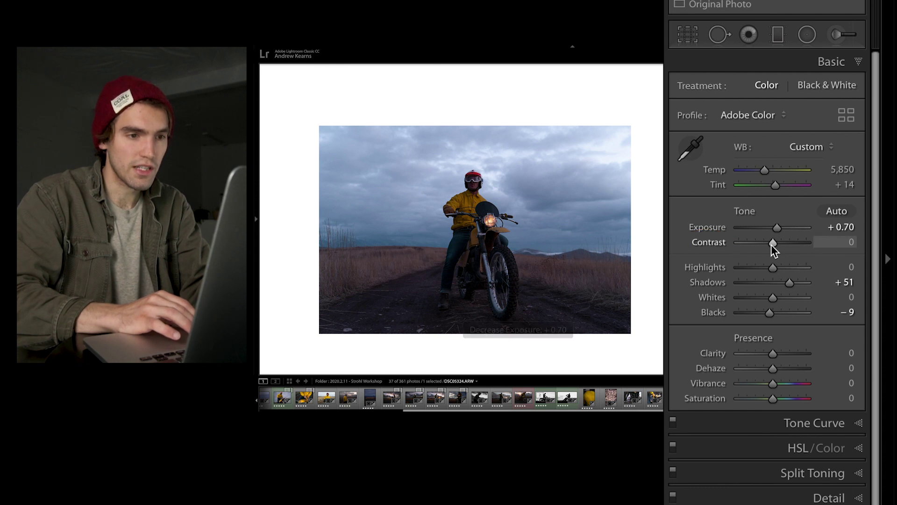
pyautogui.moveTo(771, 245); pyautogui.dragTo(775, 245)
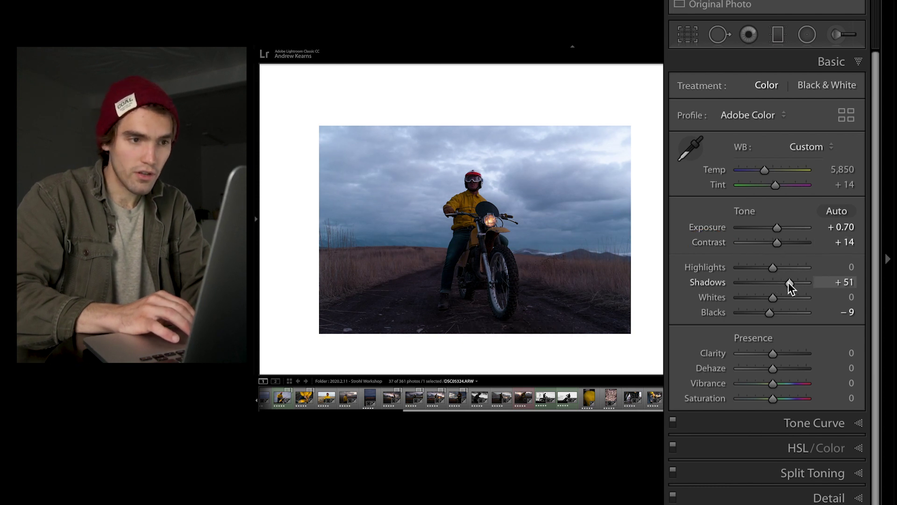
pyautogui.moveTo(789, 282); pyautogui.dragTo(790, 283)
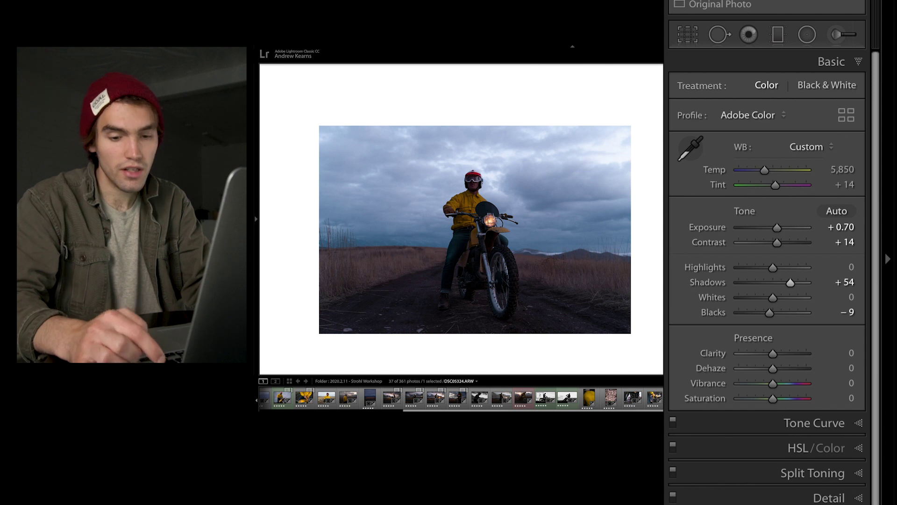
pyautogui.press('\\')
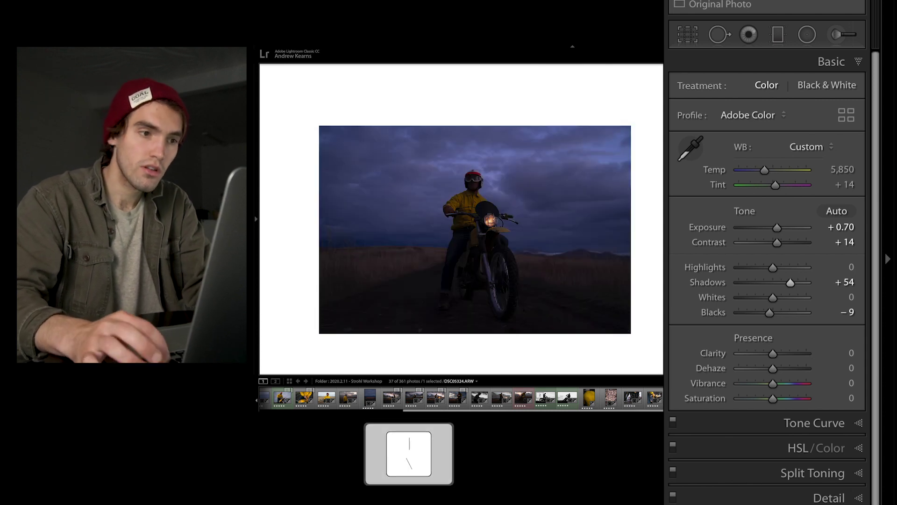
pyautogui.press('\\')
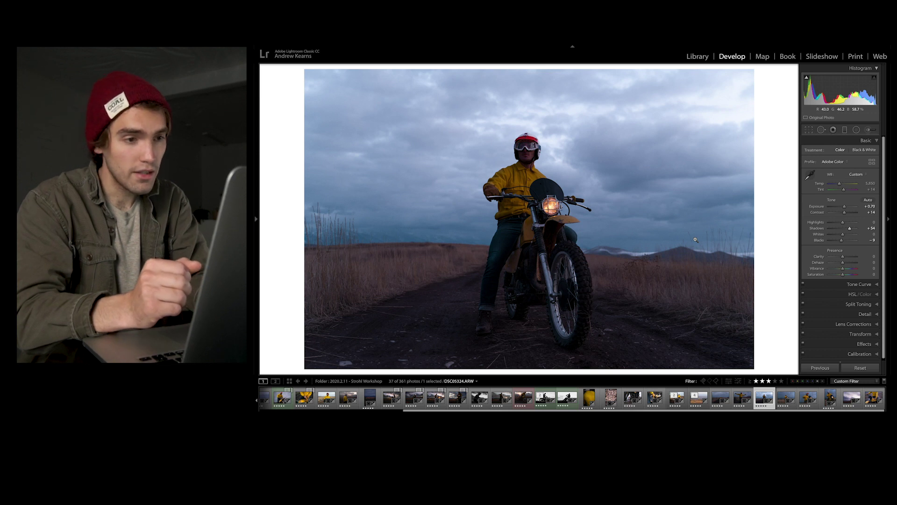
pyautogui.press('y')
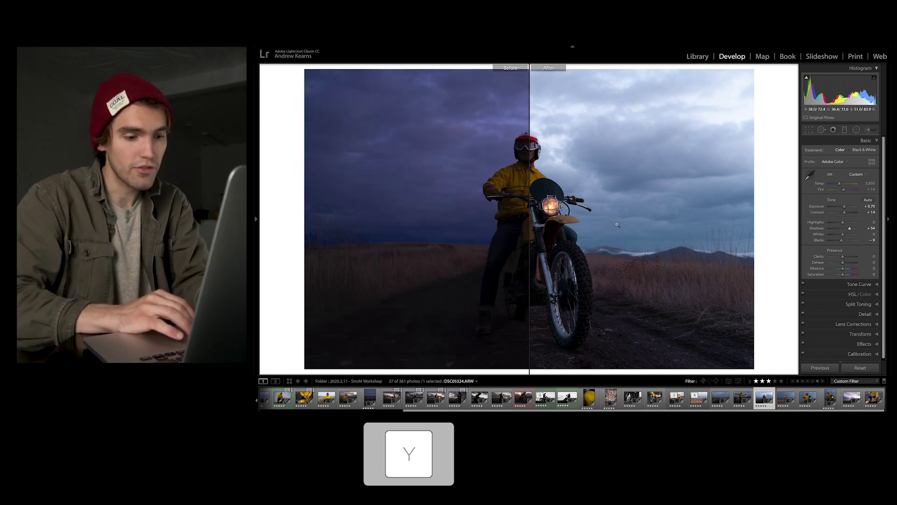
pyautogui.hotkey('shift', 'y')
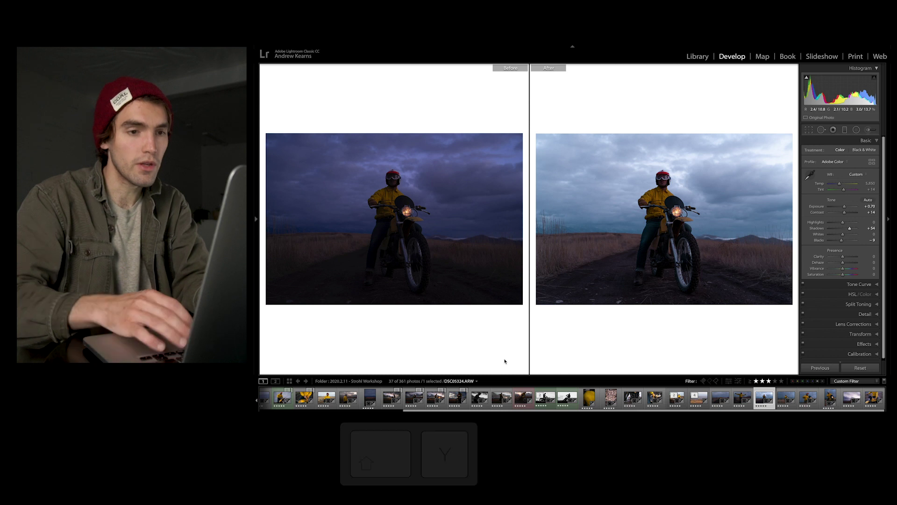
pyautogui.hotkey('shift', 'y')
pyautogui.press('\\')
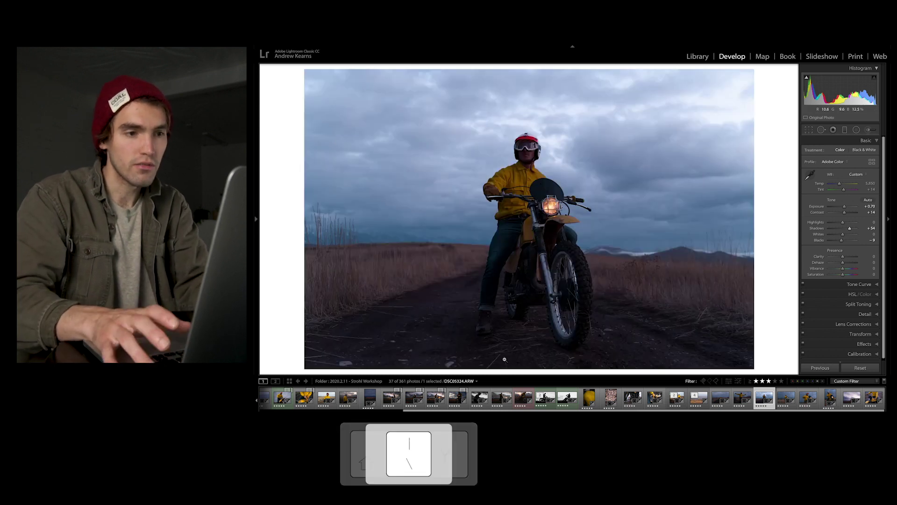
pyautogui.press('\\')
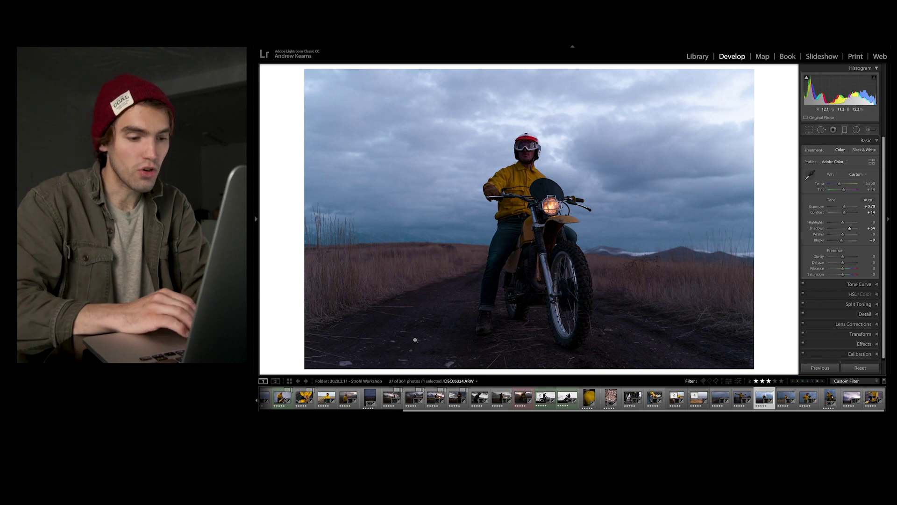
# - Tighten the crop from the bottom edge, undo the accidental rotation and commit the crop
pyautogui.press('r')
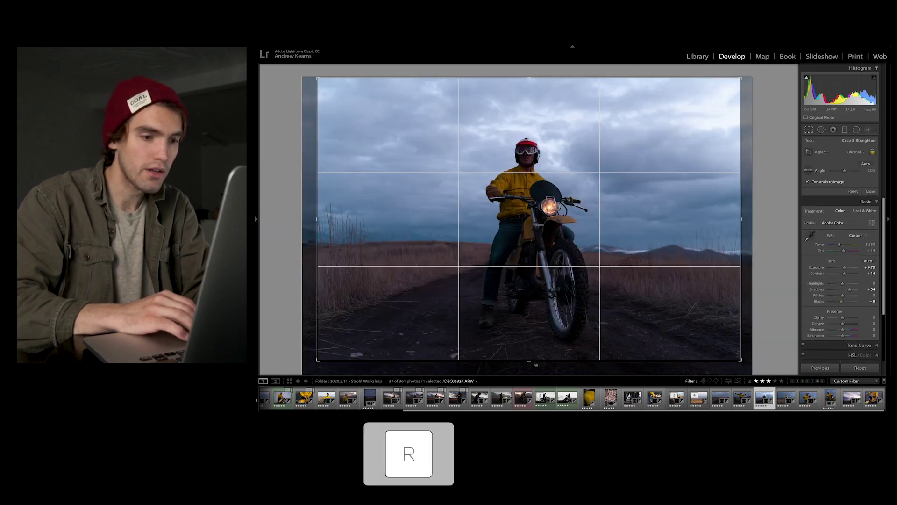
pyautogui.moveTo(529, 373); pyautogui.dragTo(561, 365)
pyautogui.hotkey('ctrl', 'z')
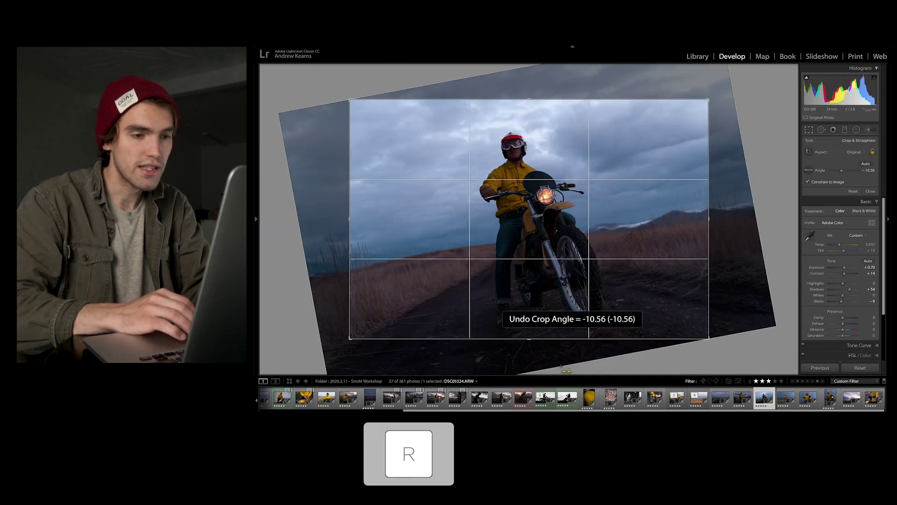
pyautogui.press('Return')
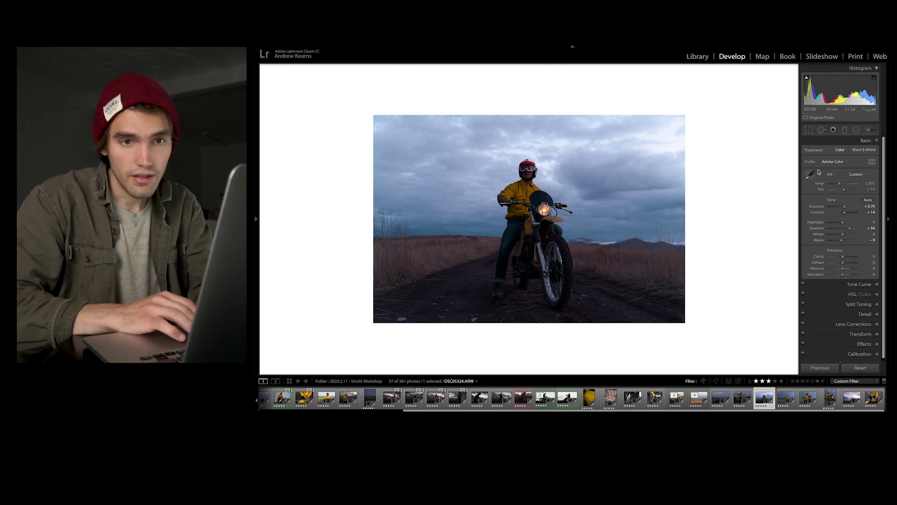
# - Add a graduated filter at Exposure −0.66 and adjust its edge while checking the mask overlay
pyautogui.click(844, 129)
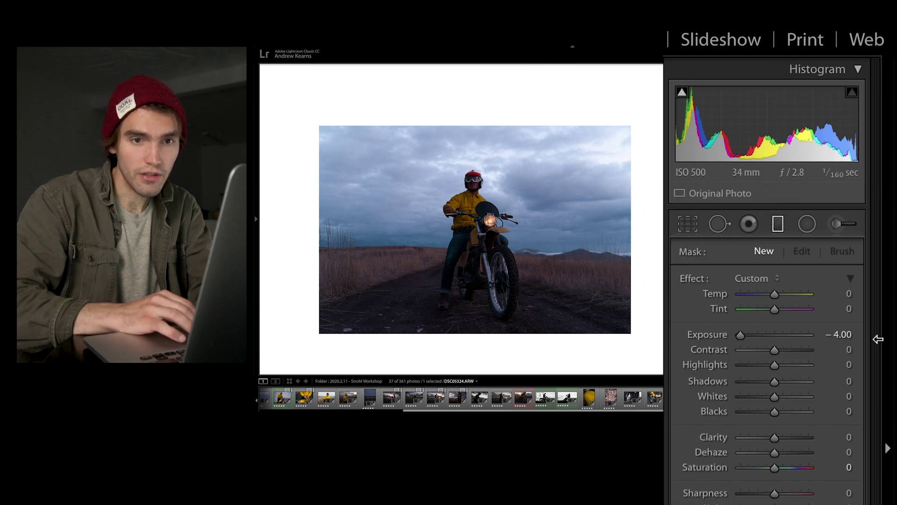
pyautogui.click(845, 339)
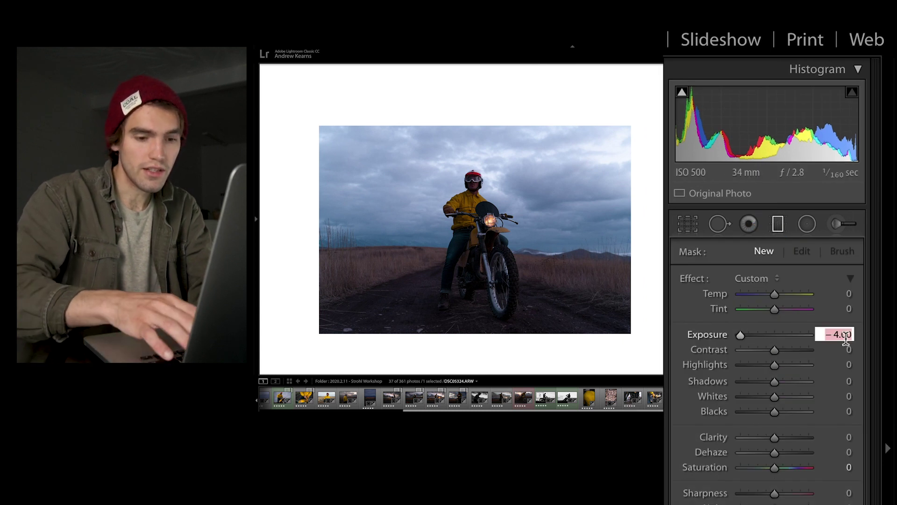
pyautogui.write('-0.66')
pyautogui.press('Return')
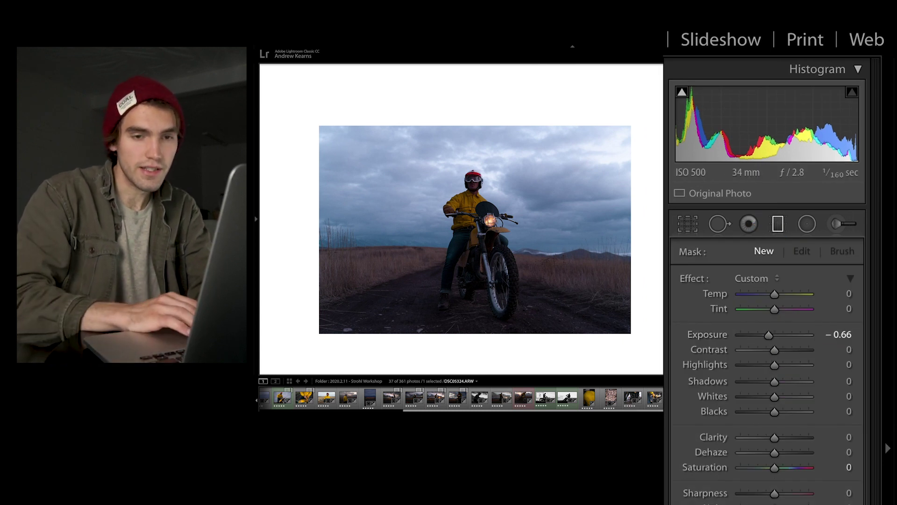
pyautogui.moveTo(395, 187); pyautogui.dragTo(462, 184)
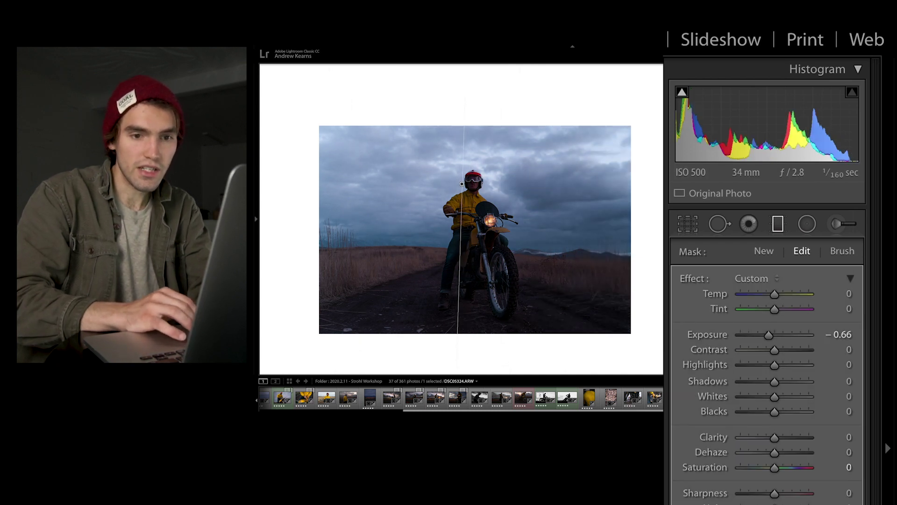
pyautogui.press('h')
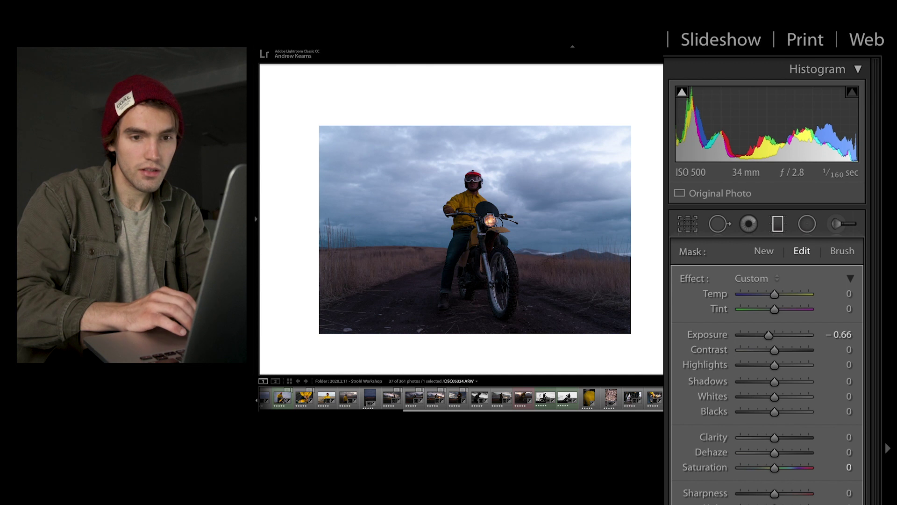
pyautogui.press('o')
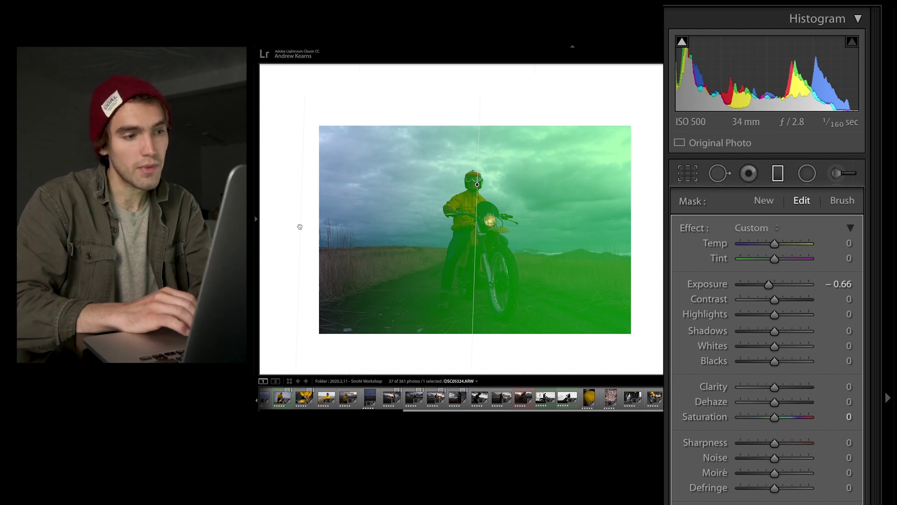
pyautogui.moveTo(300, 227)
pyautogui.mouseDown()
pyautogui.moveTo(327, 227)
pyautogui.moveTo(312, 231)
pyautogui.mouseUp()
pyautogui.press('m')
# - Draw and confirm a second diagonal gradient over the lower left of the photo
pyautogui.press('m')
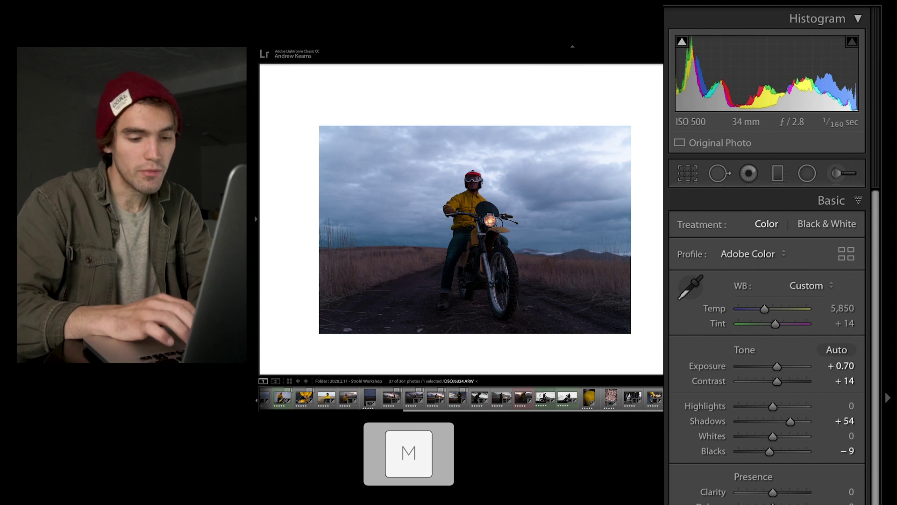
pyautogui.press('m')
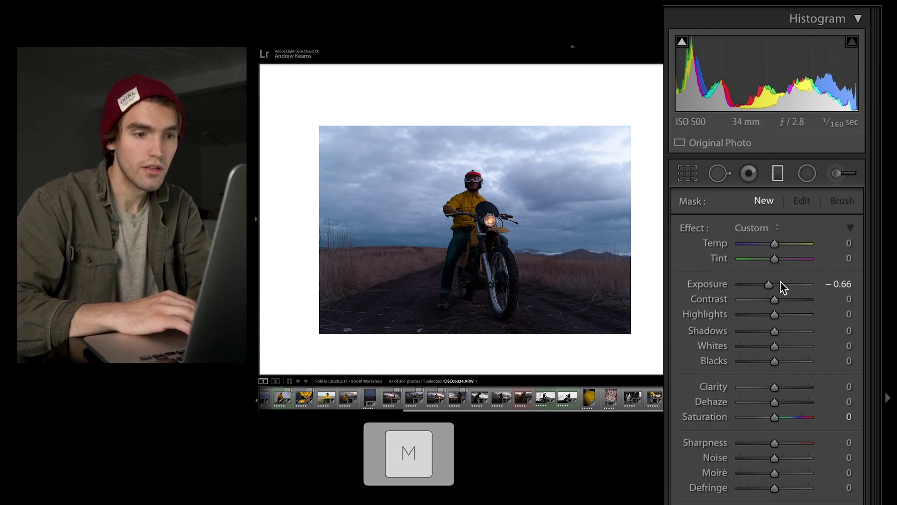
pyautogui.moveTo(345, 347); pyautogui.dragTo(516, 172)
pyautogui.press('o')
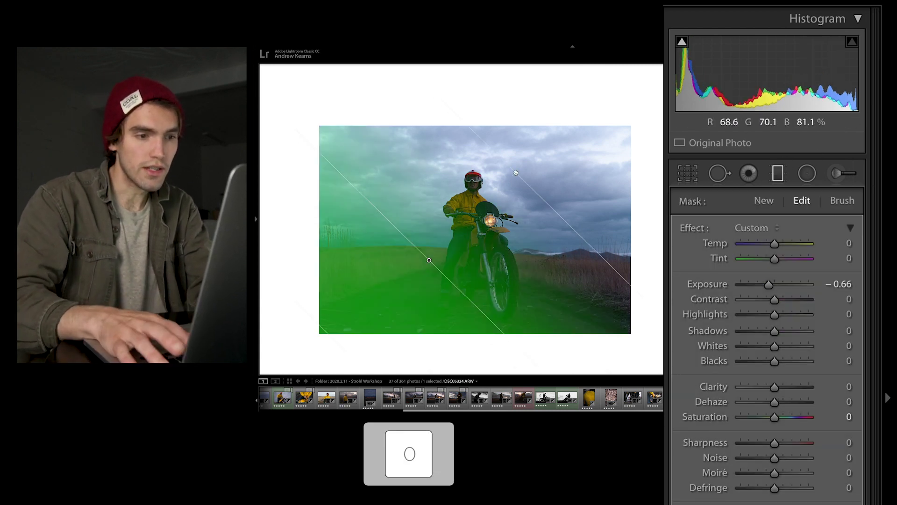
pyautogui.press('Return')
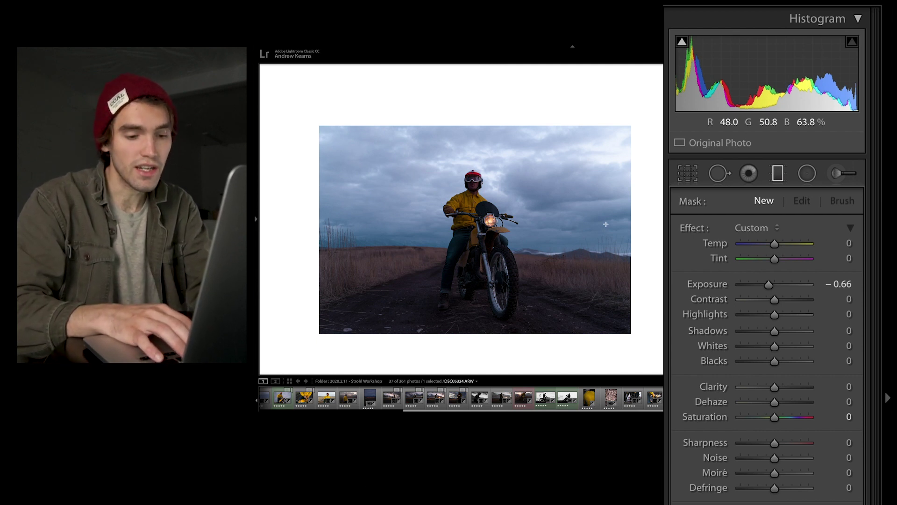
pyautogui.hotkey('shift', 'm')
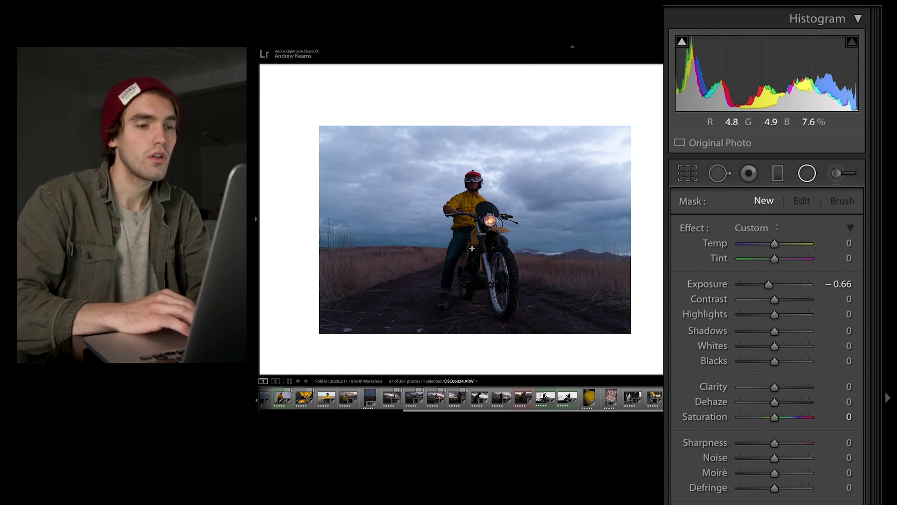
# - Draw a radial filter around the rider and compare exposure values, settling on +0.66
pyautogui.moveTo(473, 247); pyautogui.dragTo(406, 148)
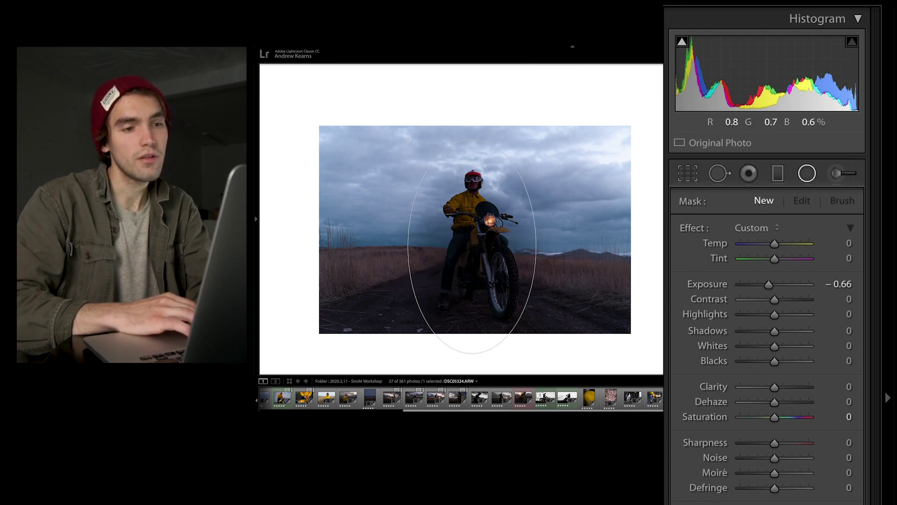
pyautogui.press('o')
pyautogui.press('o')
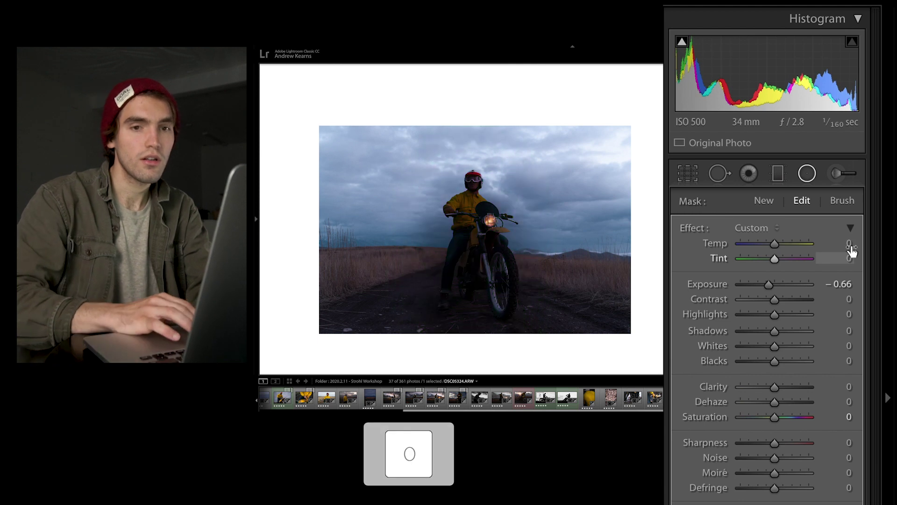
pyautogui.click(840, 283)
pyautogui.write('-0.33')
pyautogui.press('Return')
pyautogui.write('0')
pyautogui.press('Return')
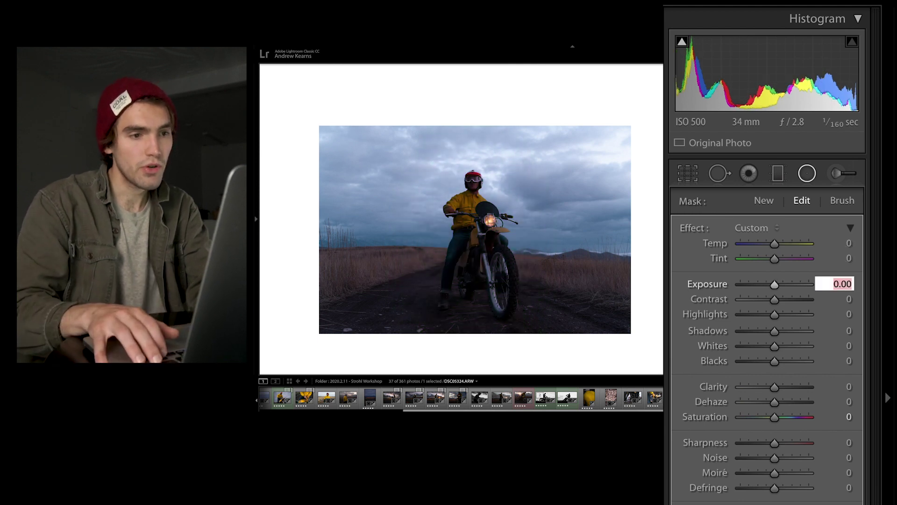
pyautogui.write('0.33')
pyautogui.press('Return')
pyautogui.write('0.66')
pyautogui.press('Return')
pyautogui.write('0.33')
pyautogui.press('Return')
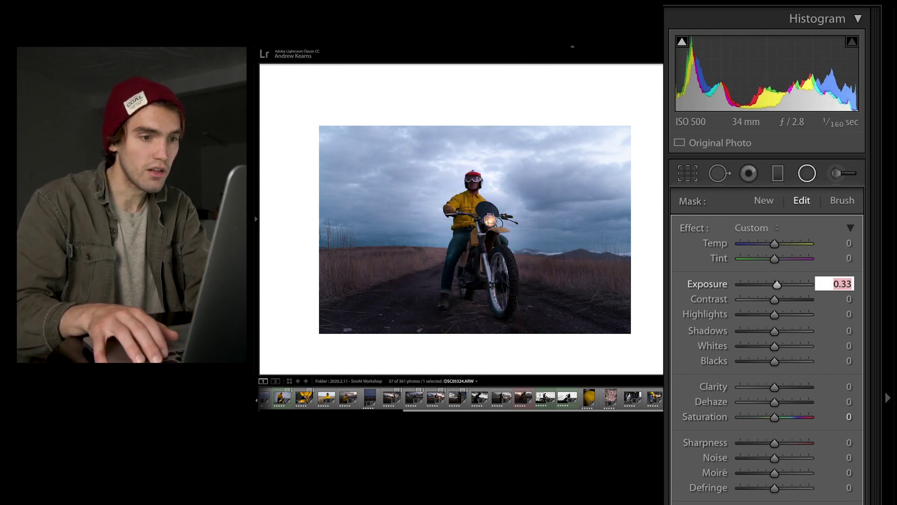
pyautogui.write('0.66')
pyautogui.press('Return')
pyautogui.moveTo(451, 261)
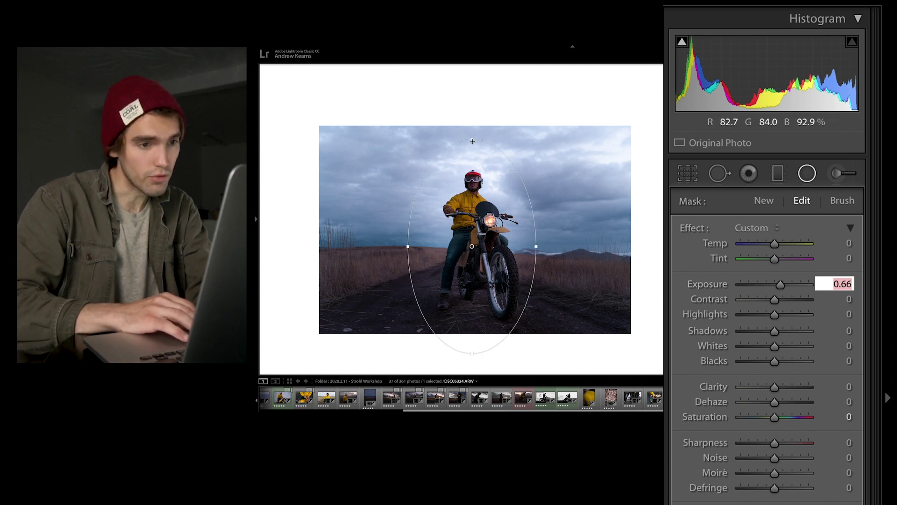
pyautogui.press('Return')
# - Move the oval down over the motorcycle, stretch it taller and keep Exposure at 0.66
pyautogui.moveTo(474, 184); pyautogui.dragTo(474, 202)
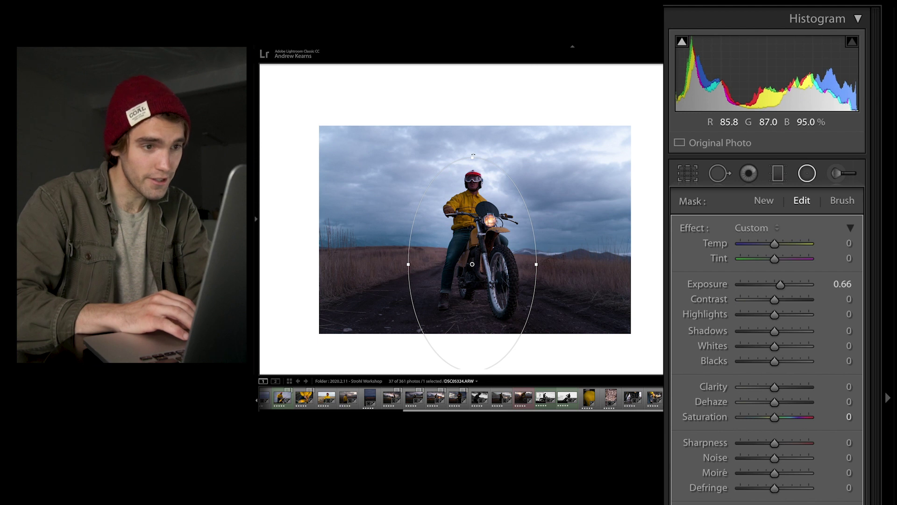
pyautogui.moveTo(473, 153); pyautogui.dragTo(475, 138)
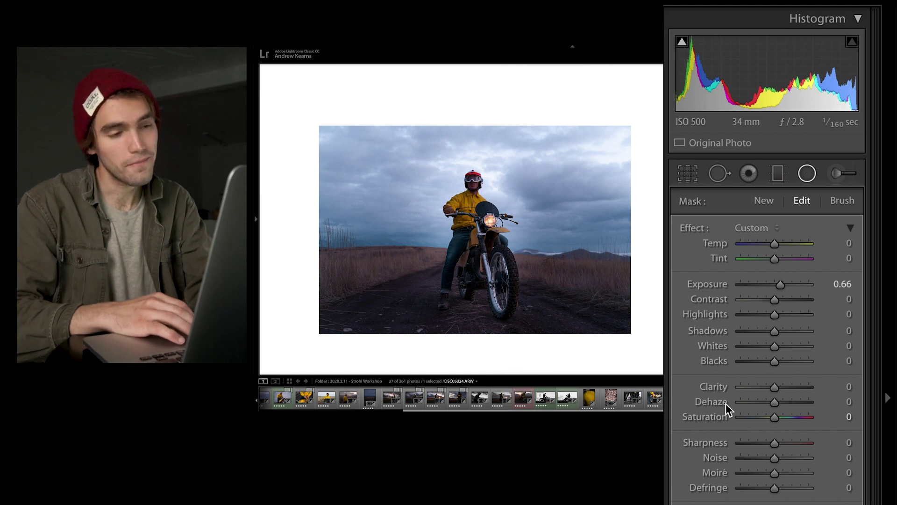
pyautogui.click(840, 284)
pyautogui.press('Down')
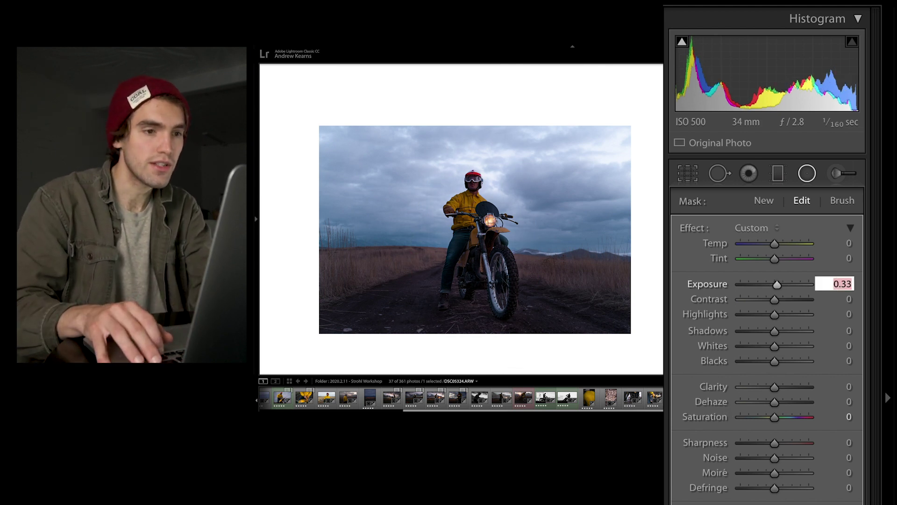
pyautogui.press('Up')
pyautogui.press('Return')
pyautogui.press('o')
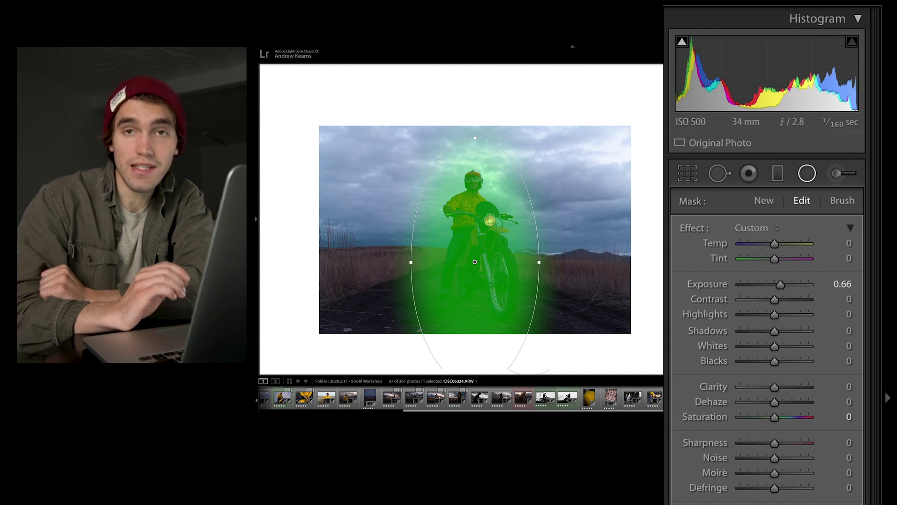
pyautogui.press('h')
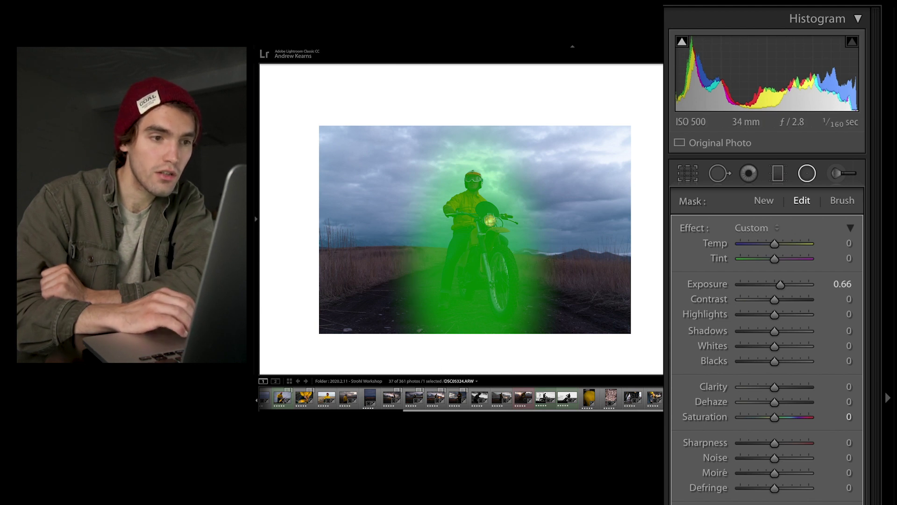
# - Invert the radial mask onto the surroundings and back, then delete the radial filter
pyautogui.press("'")
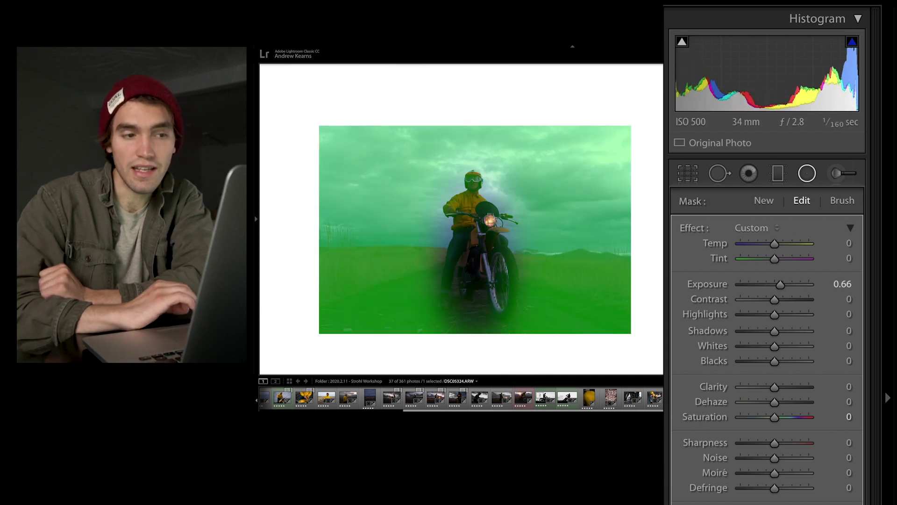
pyautogui.moveTo(482, 203)
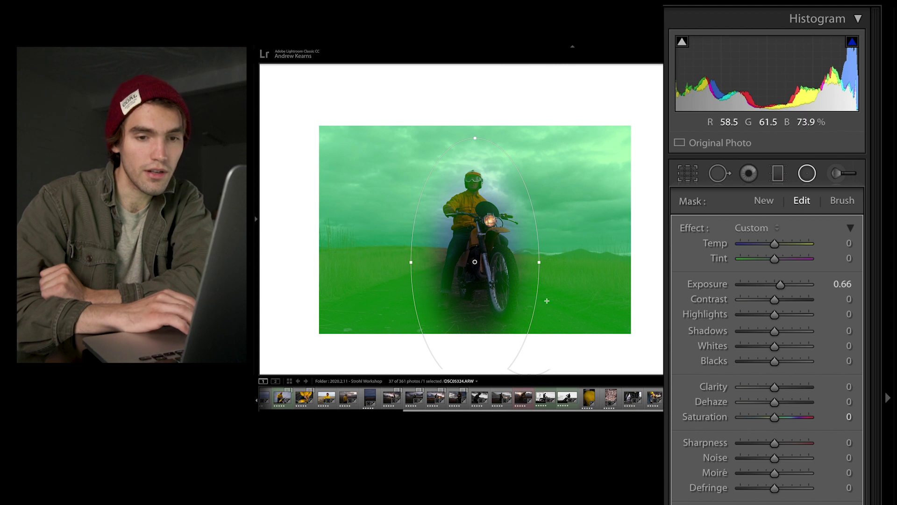
pyautogui.press("'")
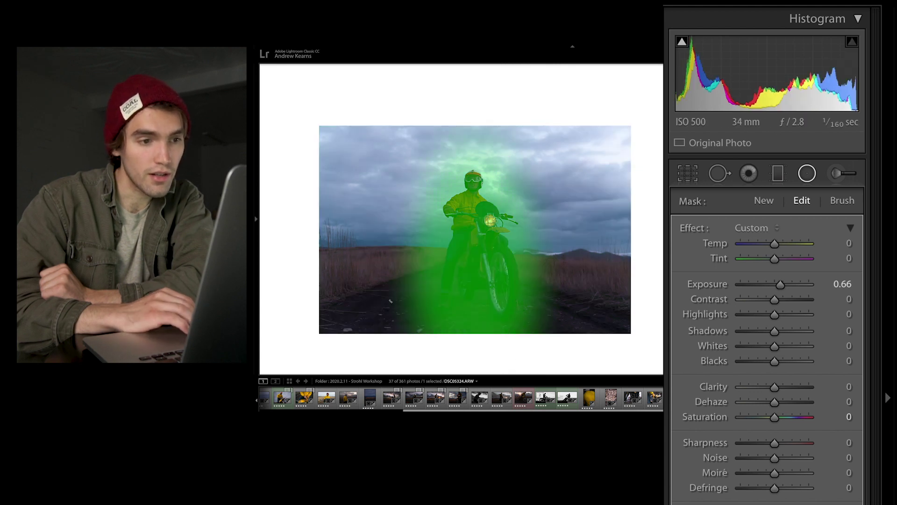
pyautogui.moveTo(454, 169)
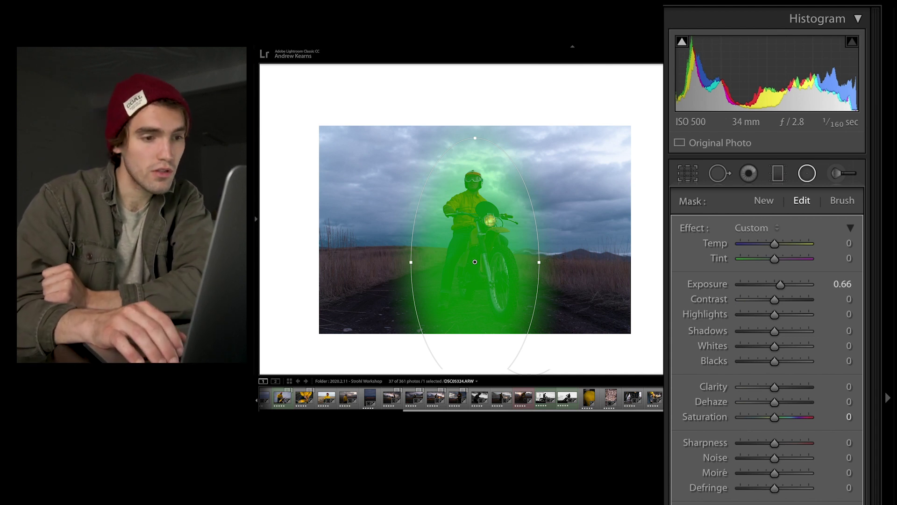
pyautogui.press('o')
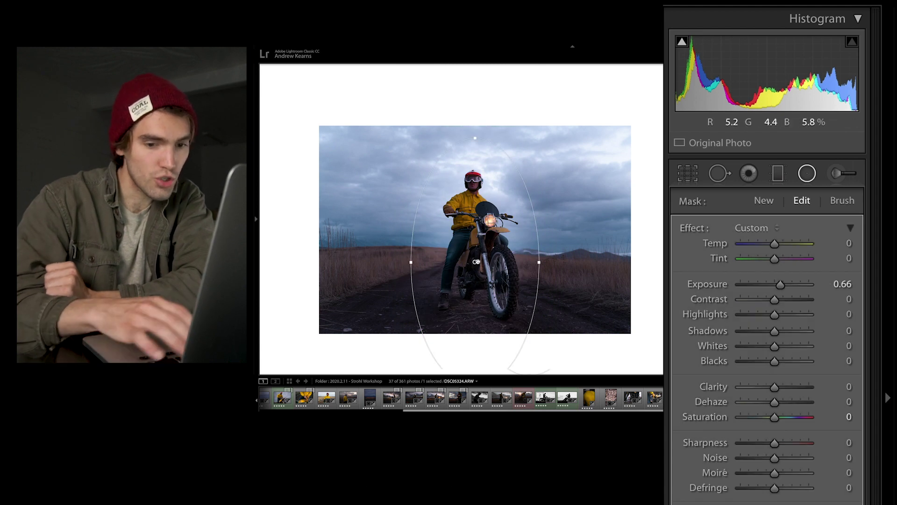
pyautogui.press('BackSpace')
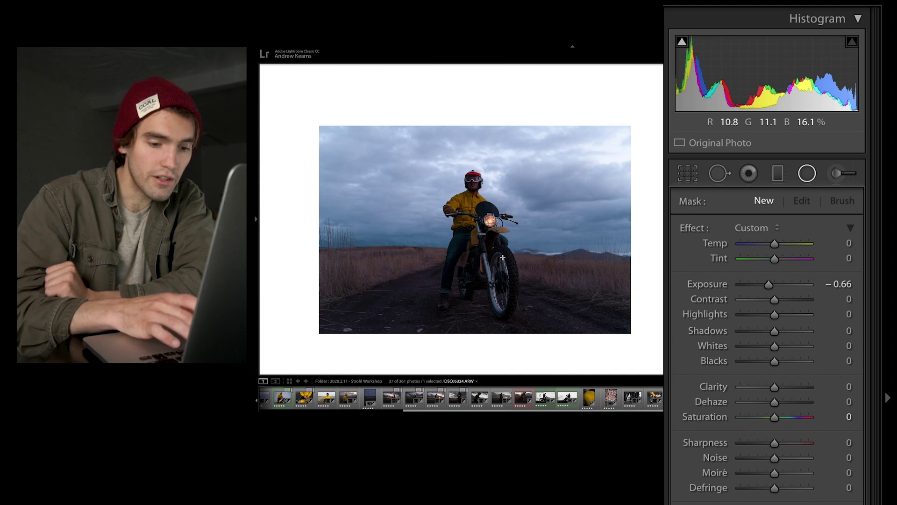
# - Set the Adjustment Brush to Exposure +0.33, then undo a trial stroke across the rider's chest
pyautogui.press('k')
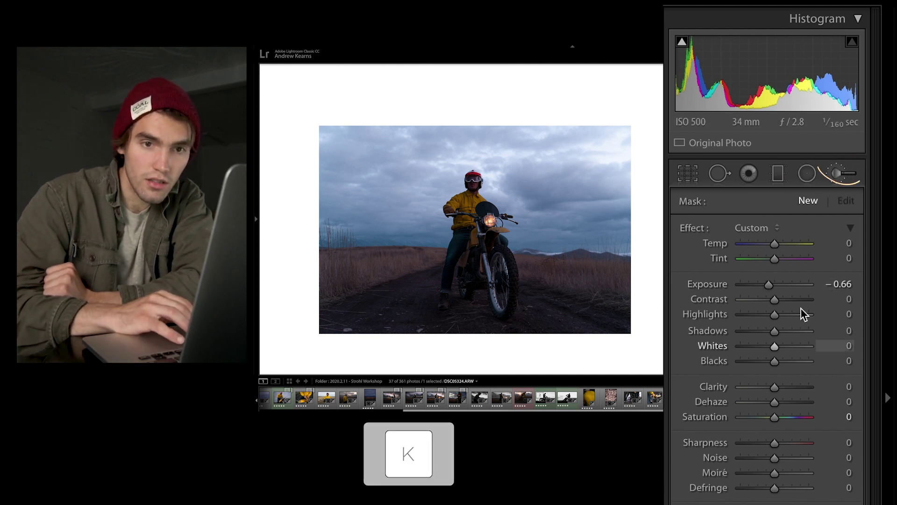
pyautogui.click(834, 284)
pyautogui.write('-0.33')
pyautogui.press('Return')
pyautogui.write('0.33')
pyautogui.press('Return')
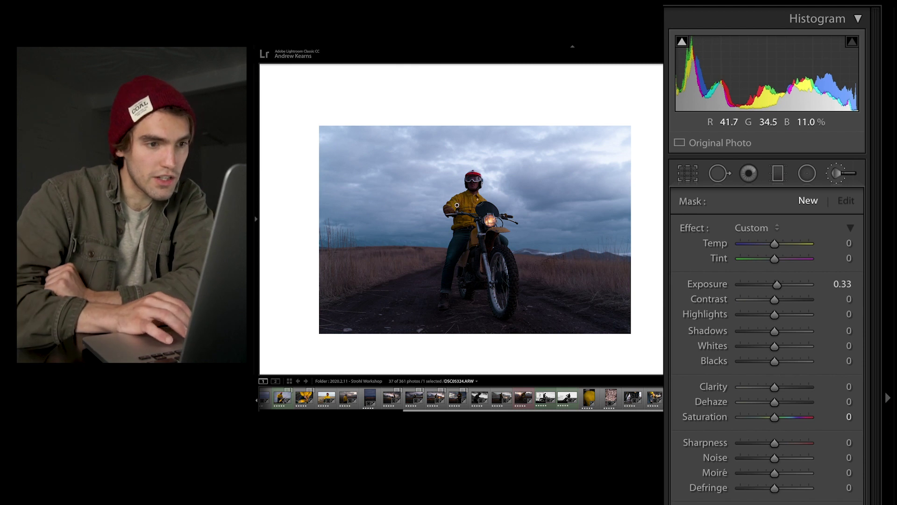
pyautogui.moveTo(457, 204); pyautogui.dragTo(454, 199)
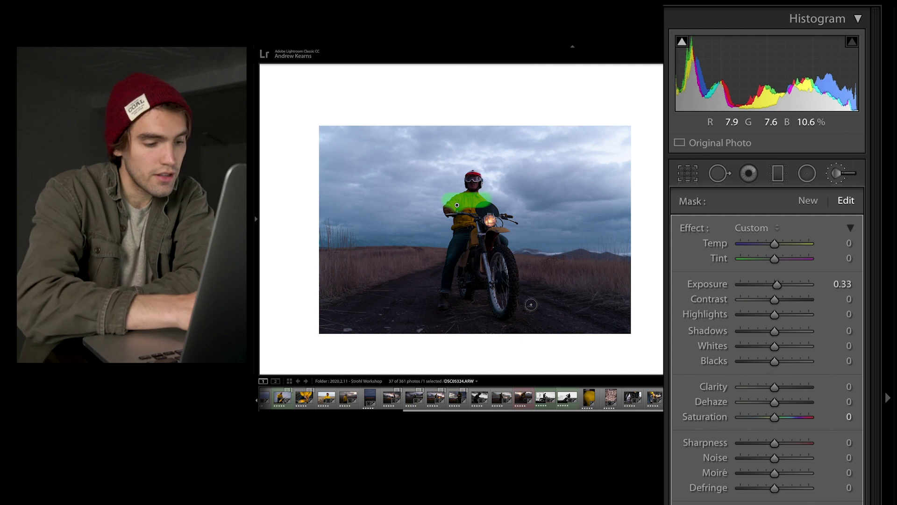
pyautogui.press('super+z')
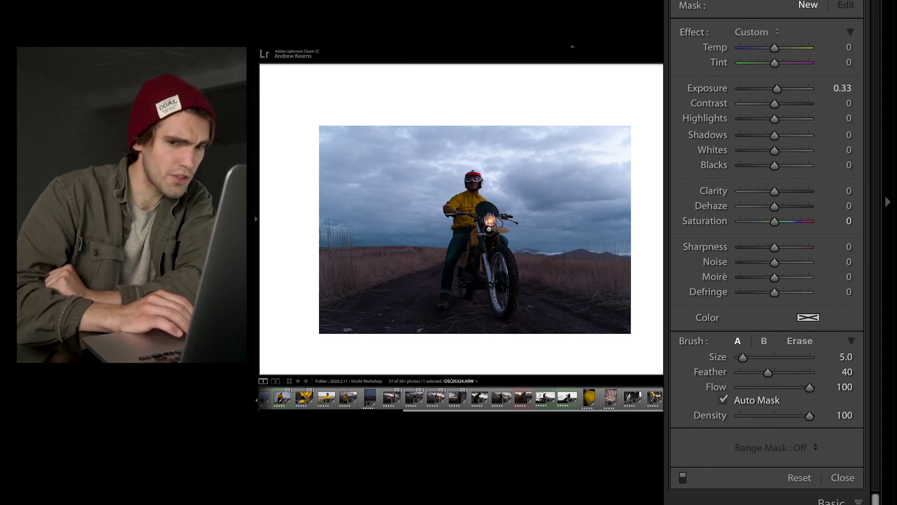
# - Paint the +0.33 exposure brush over the rider's yellow jacket and apply the mask
pyautogui.scroll(2, 458, 202)
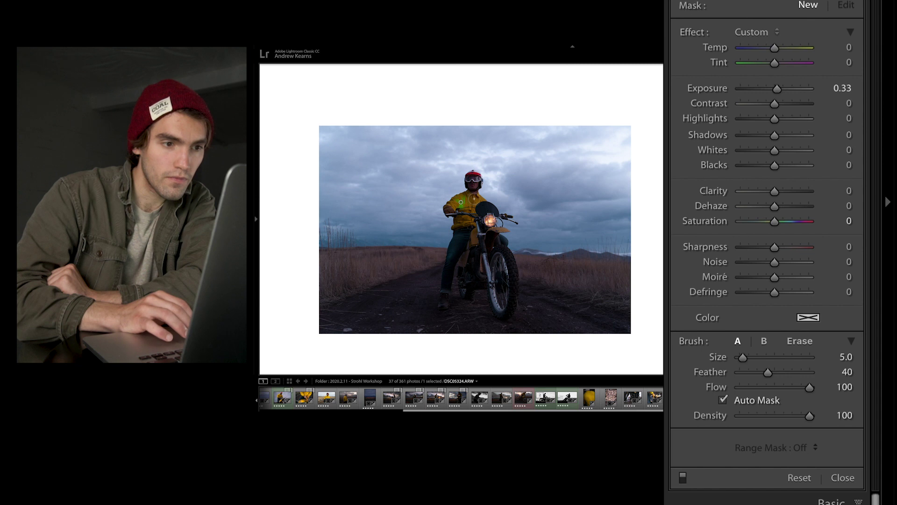
pyautogui.moveTo(473, 199); pyautogui.dragTo(475, 199)
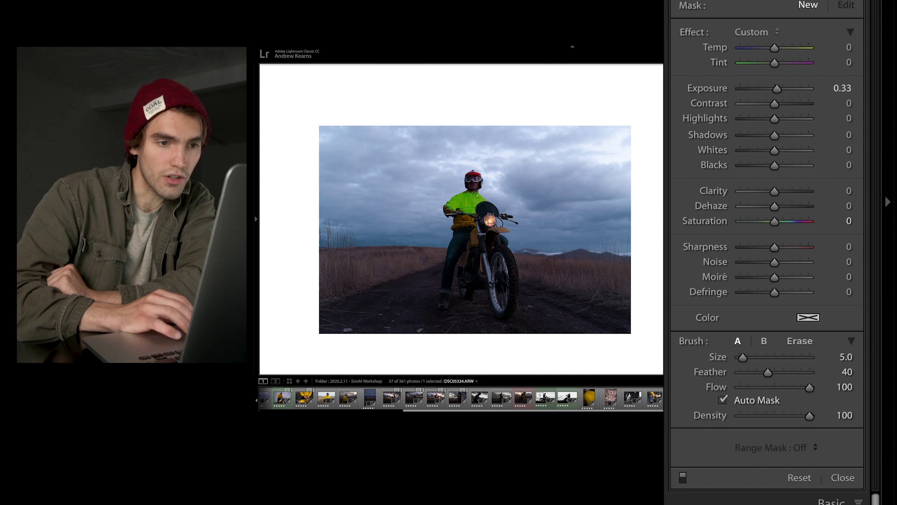
pyautogui.click(477, 195)
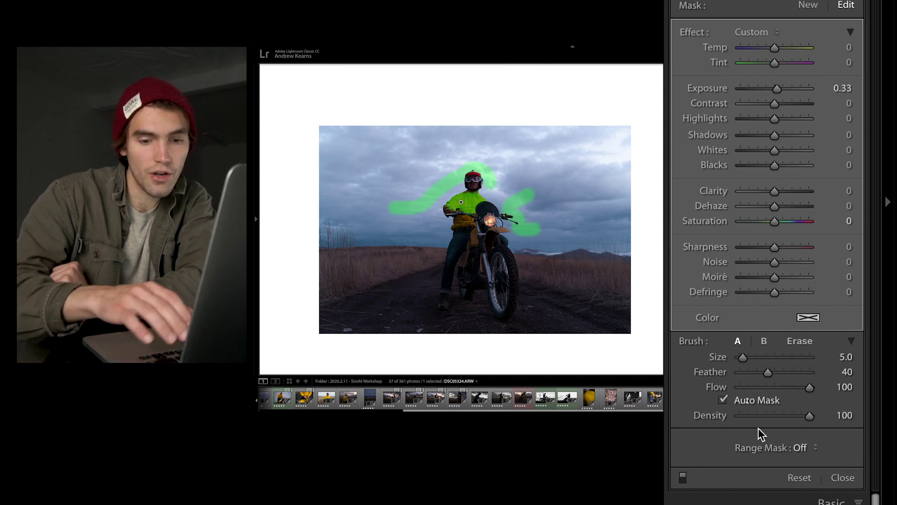
pyautogui.press('Return')
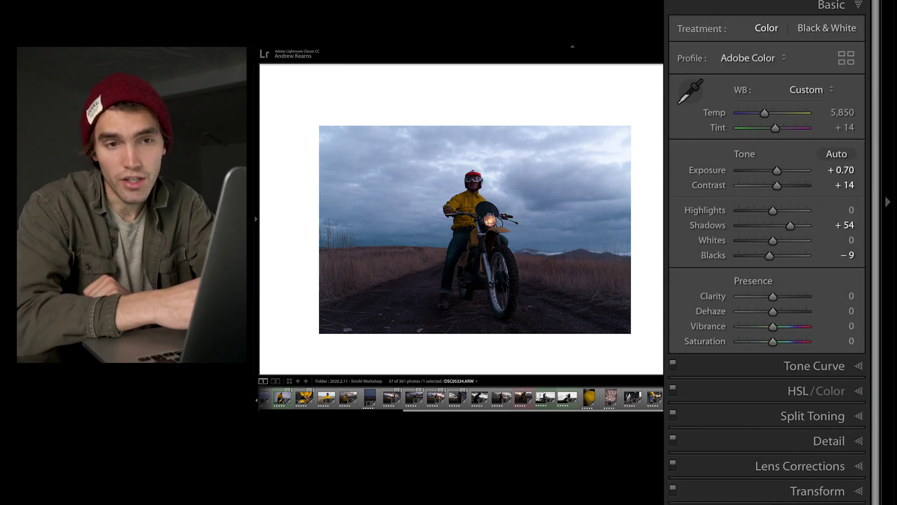
# - Reopen the brush, toggle Auto Mask off and back on, and return to the Basic panel
pyautogui.press('k')
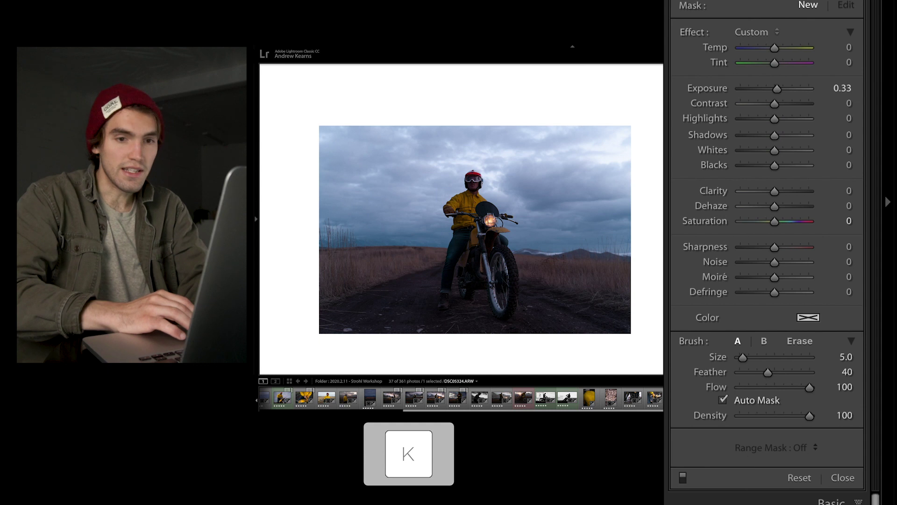
pyautogui.press('a')
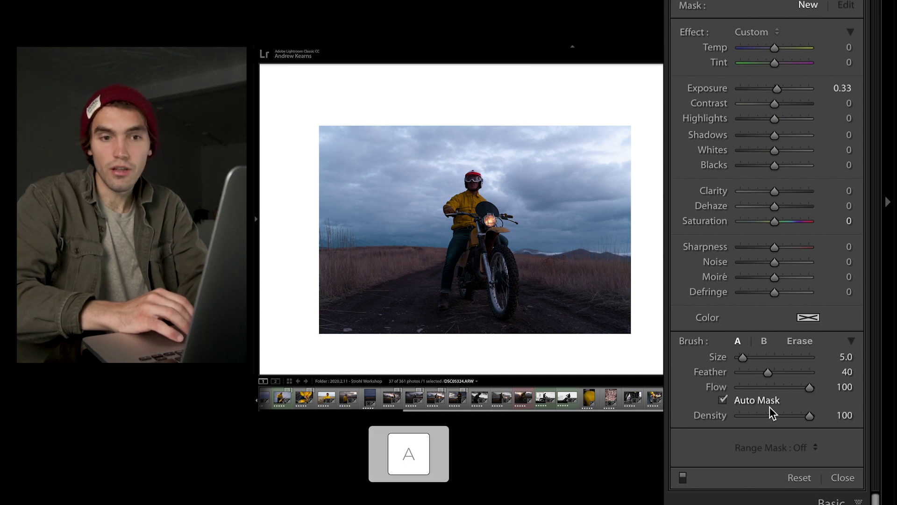
pyautogui.press('a')
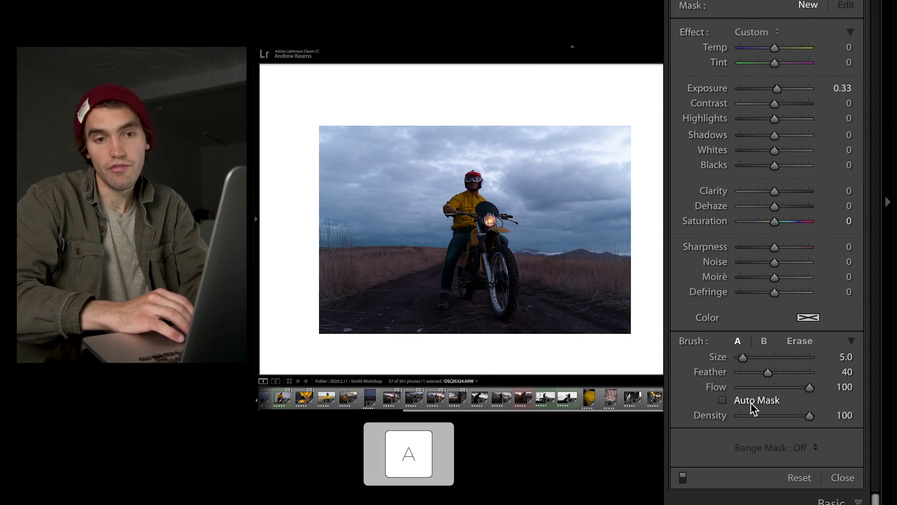
pyautogui.press('a')
pyautogui.press('Return')
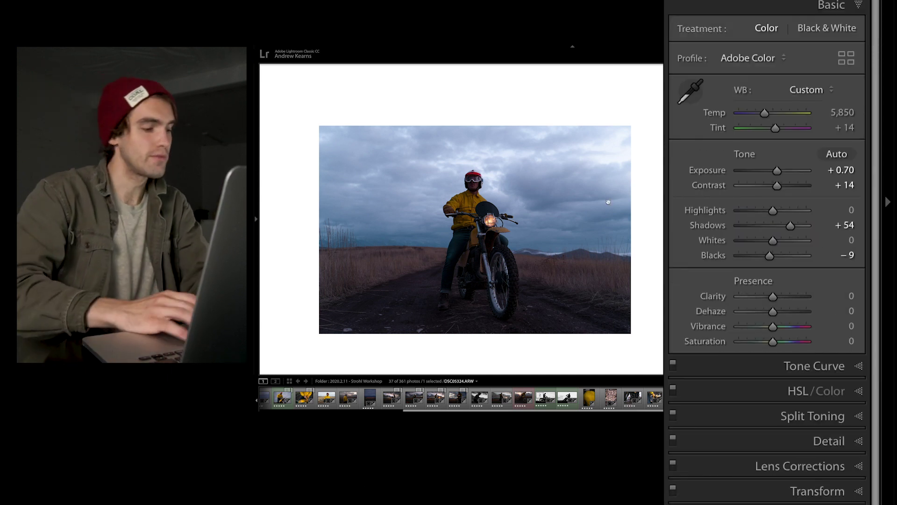
# - In Tone Curve, try a raised midtone and a three-point curve, undoing both
pyautogui.scroll(5, 767, 252)
pyautogui.press('super+2')
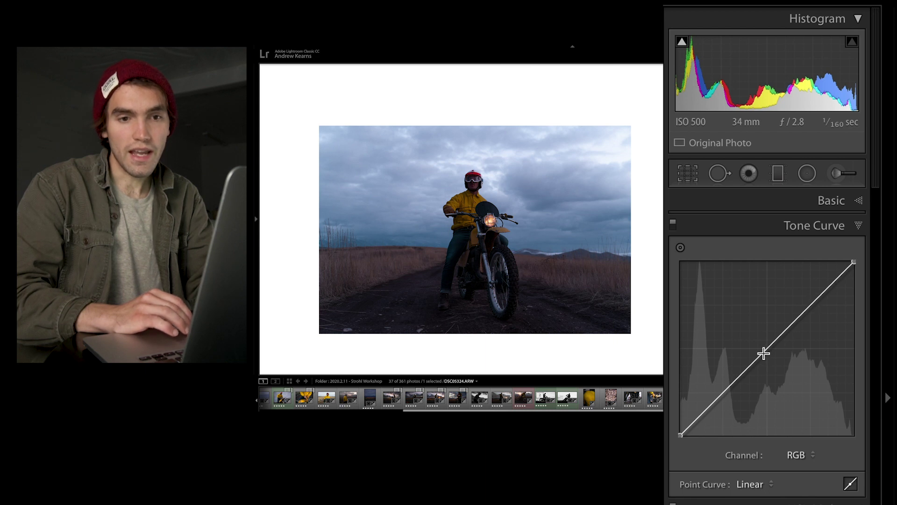
pyautogui.moveTo(765, 351); pyautogui.dragTo(791, 386)
pyautogui.hotkey('ctrl', 'z')
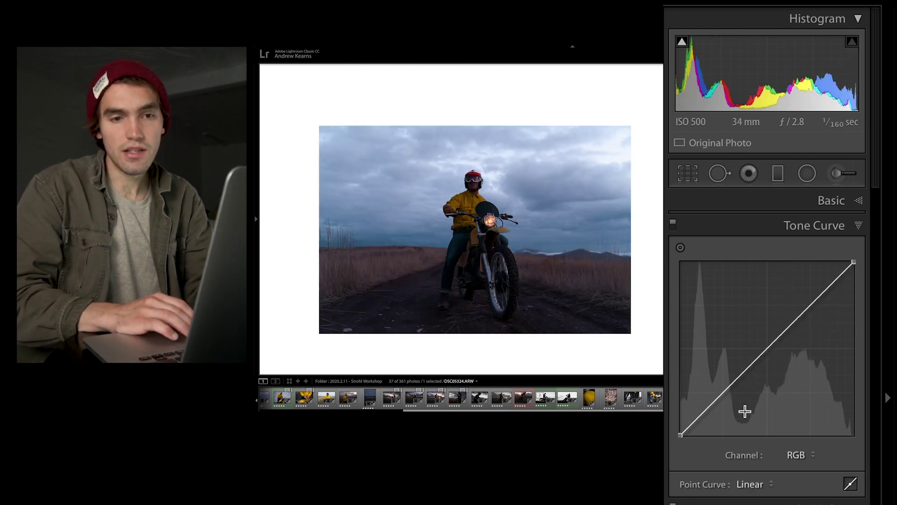
pyautogui.click(719, 393)
pyautogui.click(764, 347)
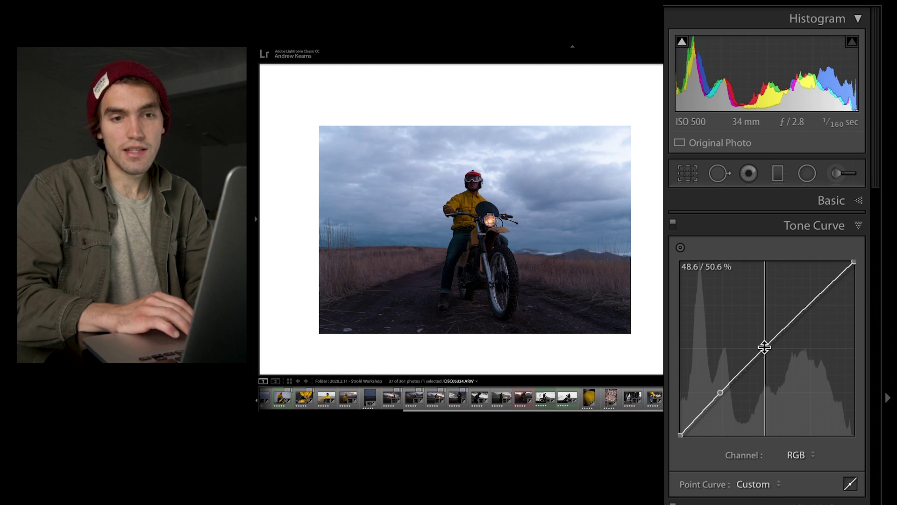
pyautogui.click(805, 309)
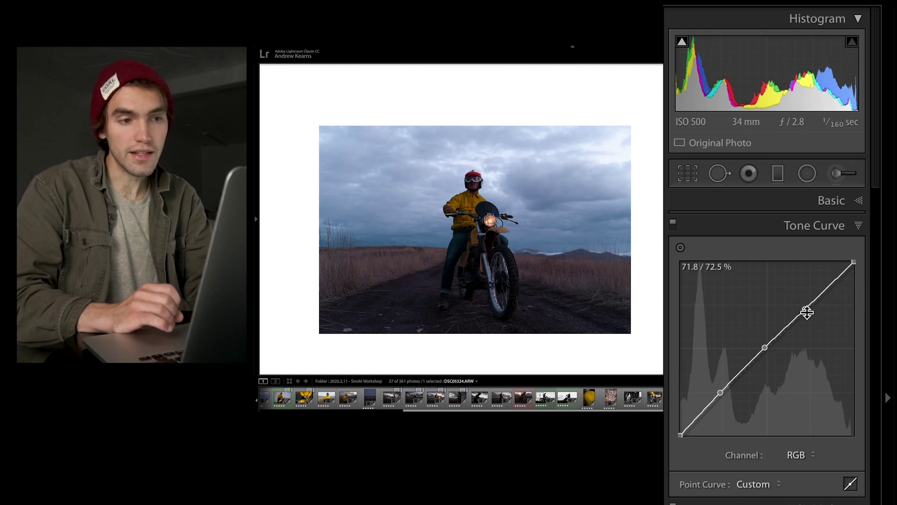
pyautogui.hotkey('ctrl', 'z')
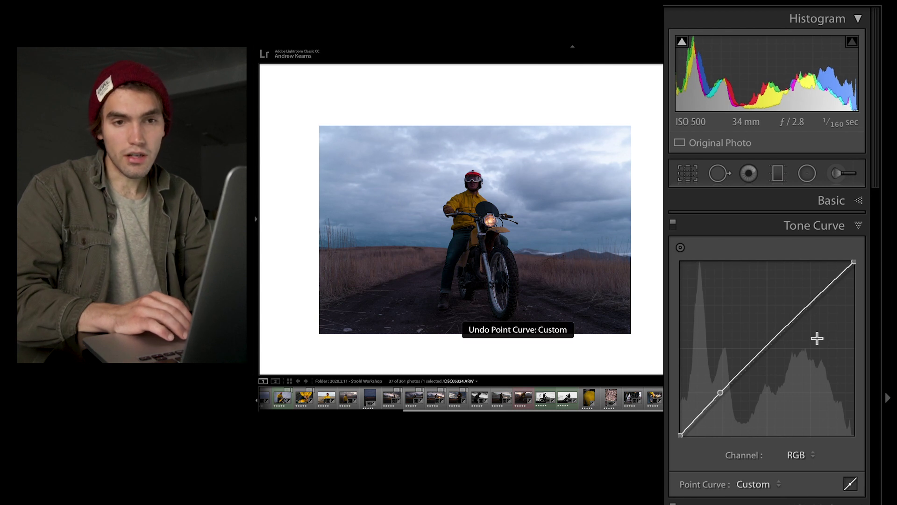
pyautogui.hotkey('ctrl', 'z')
pyautogui.hotkey('ctrl', 'z')
# - Try raised highlight, midtone and darker shadow points, undoing each back to a Linear curve
pyautogui.click(811, 308)
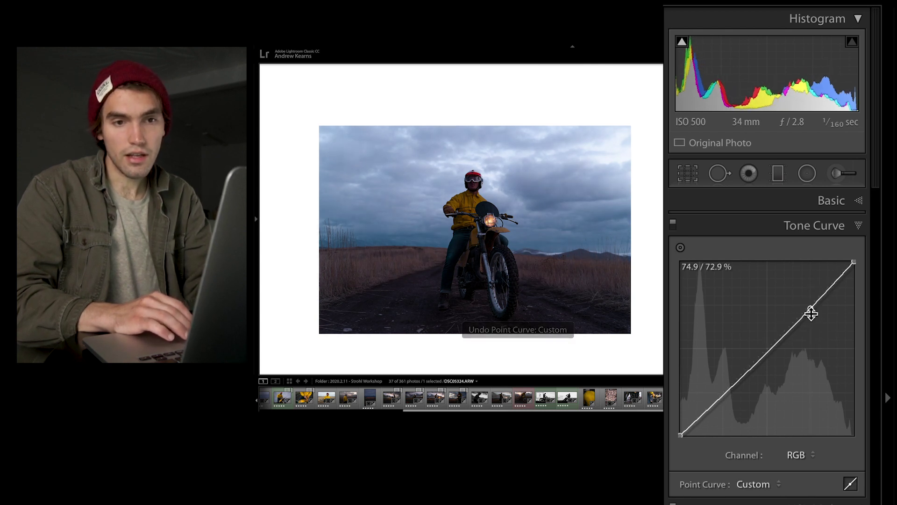
pyautogui.moveTo(811, 312); pyautogui.dragTo(798, 289)
pyautogui.hotkey('ctrl', 'z')
pyautogui.hotkey('ctrl', 'z')
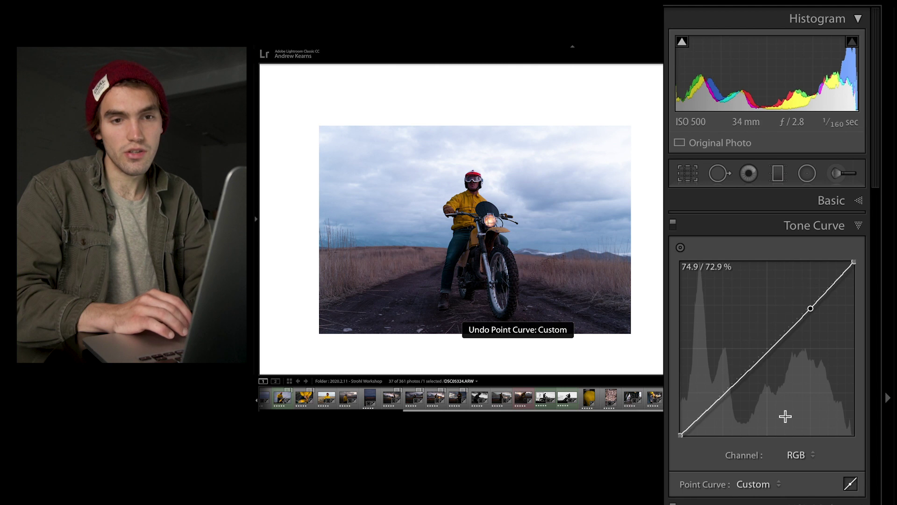
pyautogui.click(729, 391)
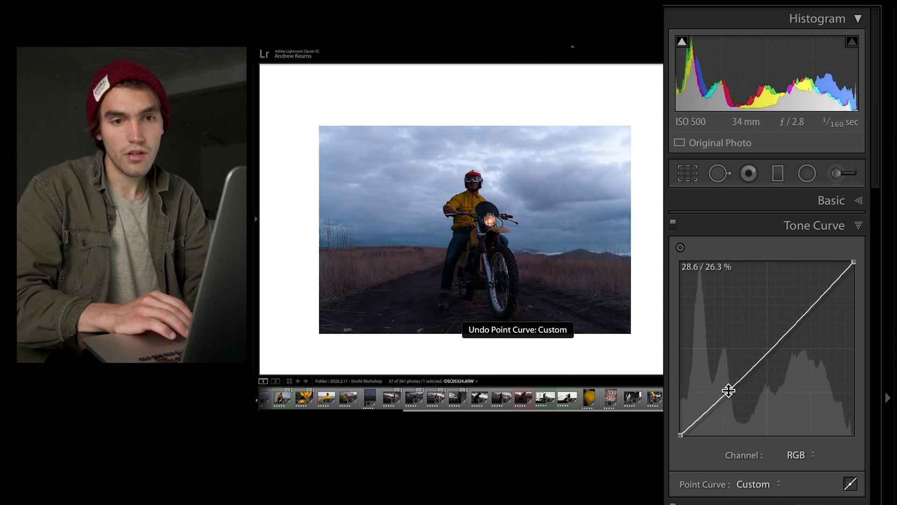
pyautogui.click(762, 358)
pyautogui.moveTo(762, 358); pyautogui.dragTo(762, 350)
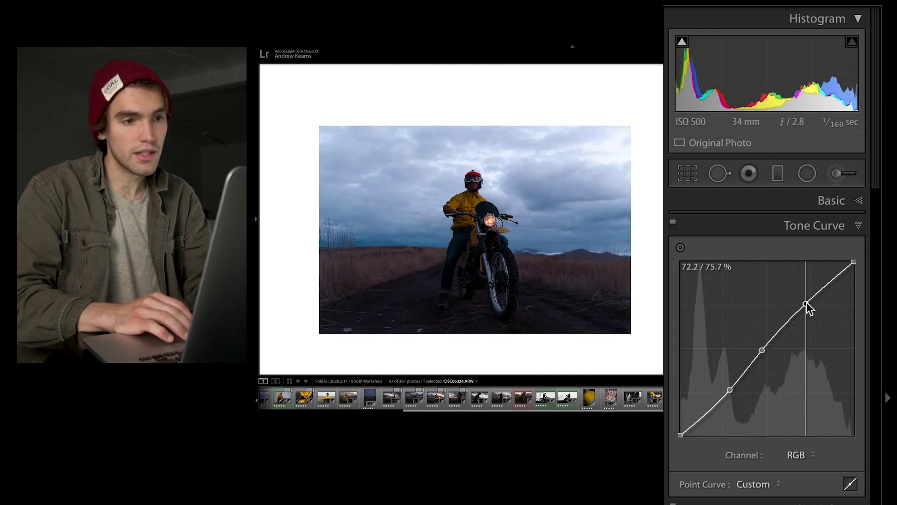
pyautogui.moveTo(815, 315); pyautogui.dragTo(807, 299)
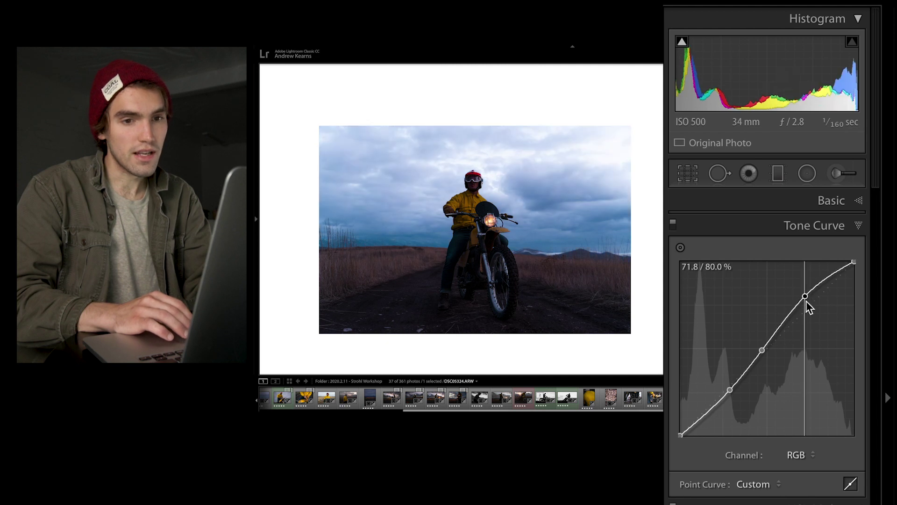
pyautogui.hotkey('ctrl', 'z')
pyautogui.hotkey('ctrl', 'z')
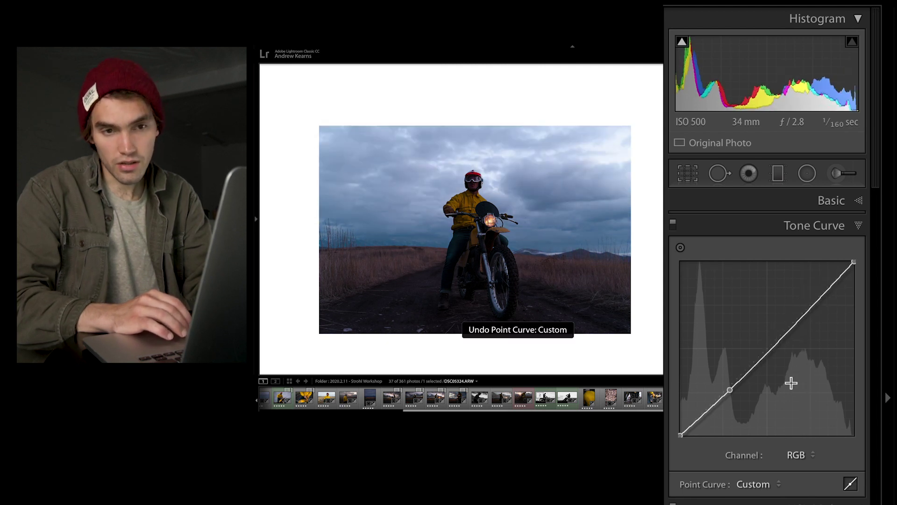
pyautogui.hotkey('ctrl', 'z')
pyautogui.click(733, 393)
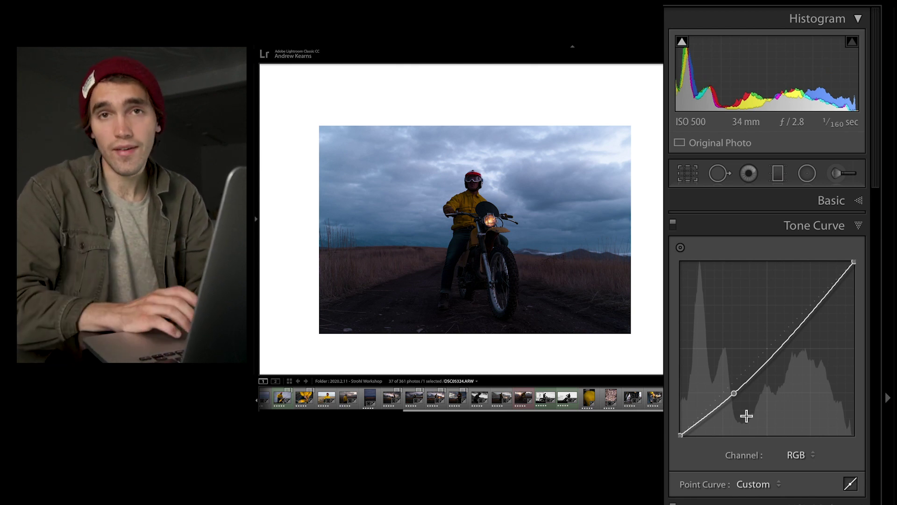
pyautogui.hotkey('ctrl', 'z')
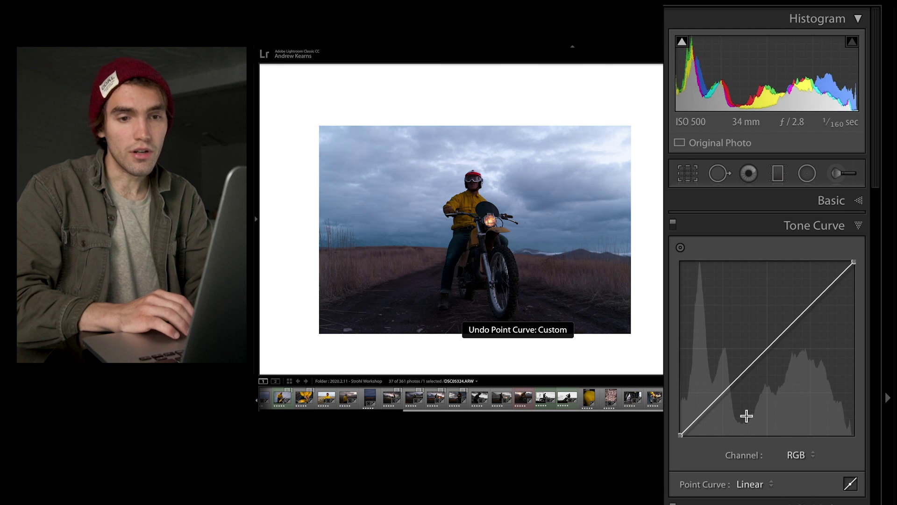
# - Add several trial control points on the curve, then undo them to straighten it
pyautogui.press('alt')
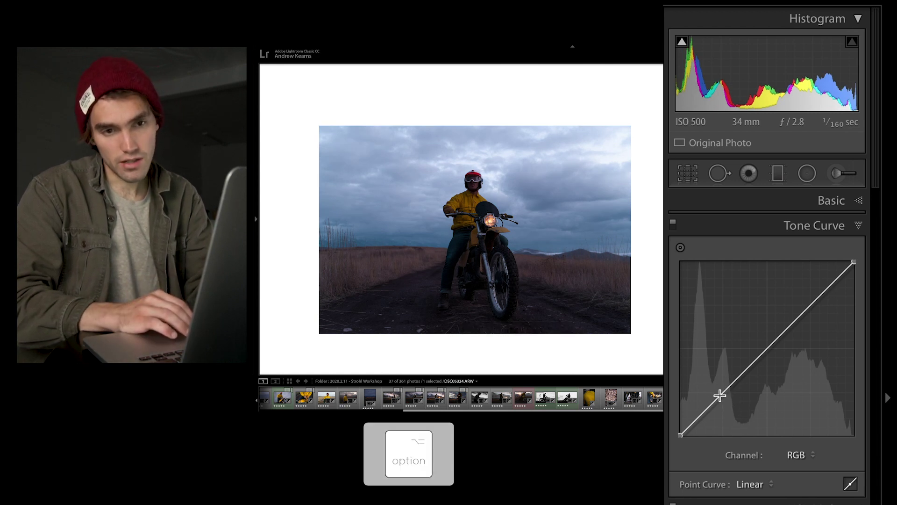
pyautogui.click(724, 391)
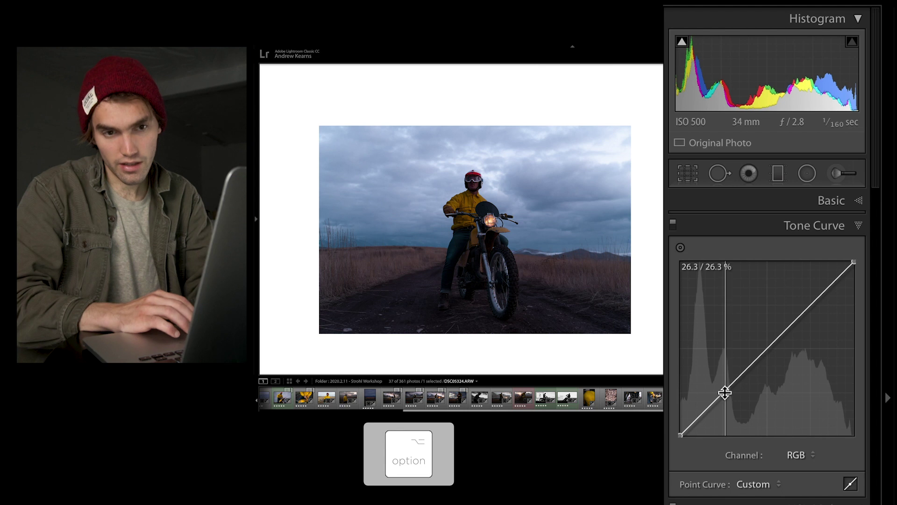
pyautogui.click(763, 352)
pyautogui.click(813, 304)
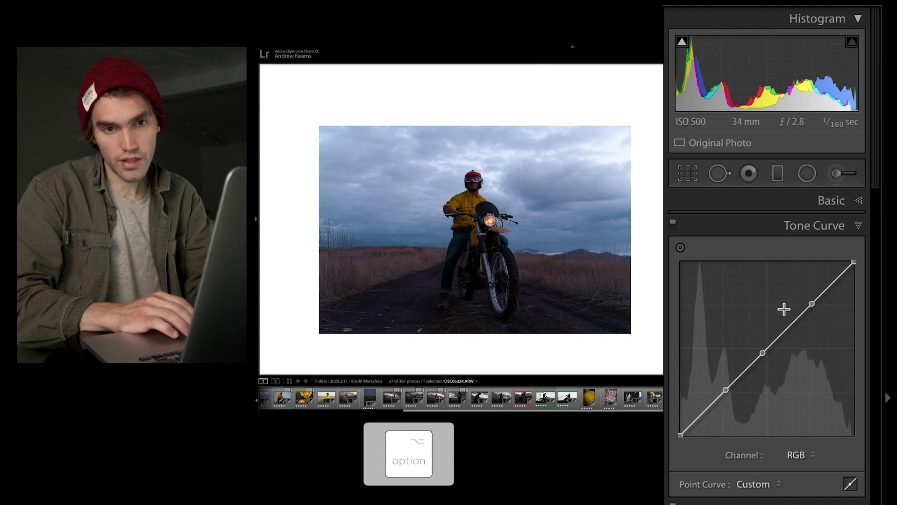
pyautogui.click(785, 331)
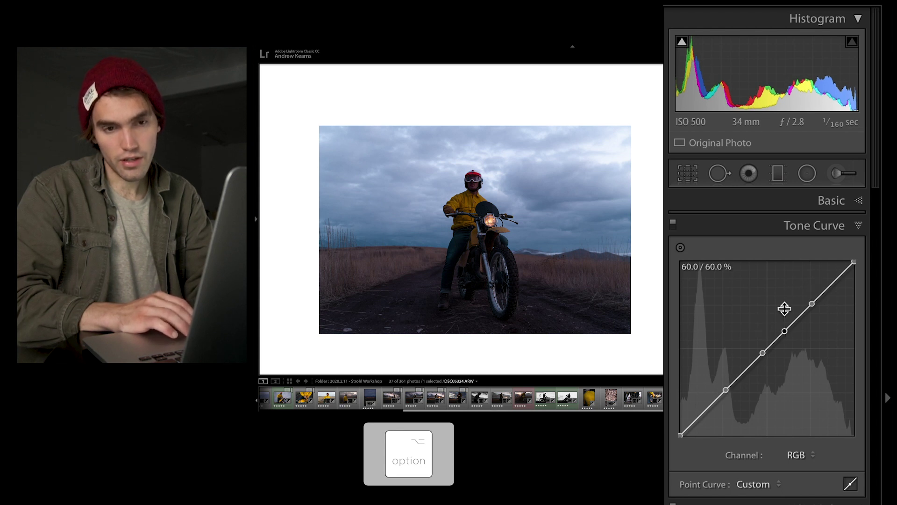
pyautogui.click(733, 332)
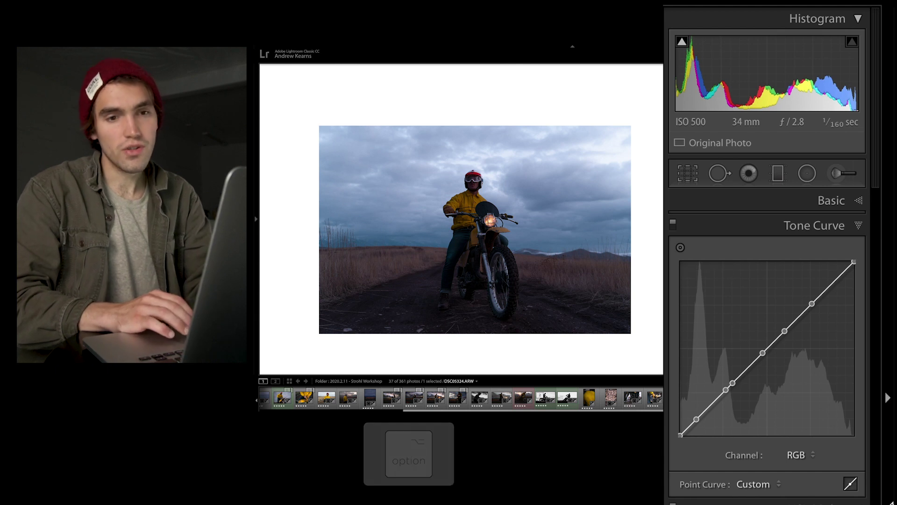
pyautogui.press('super+z')
pyautogui.press('super+z')
pyautogui.press('super+z')
pyautogui.press('super+z')
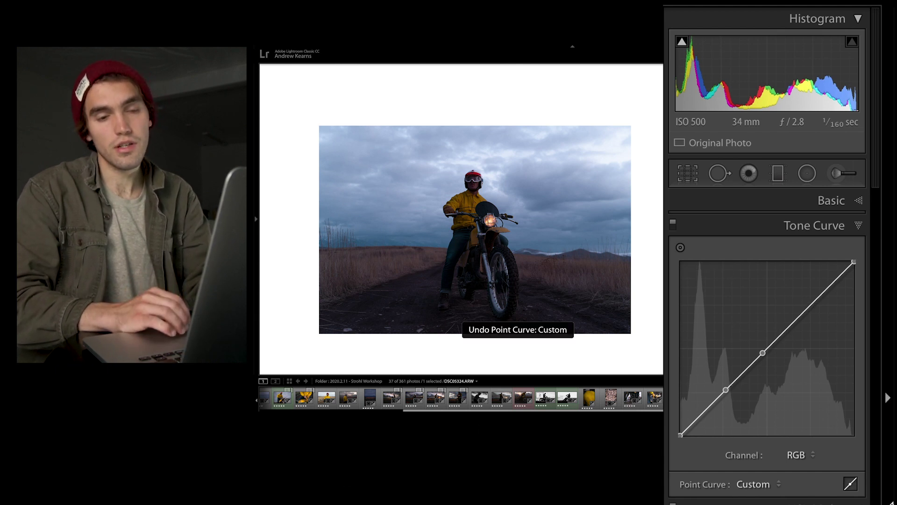
pyautogui.press('super+z')
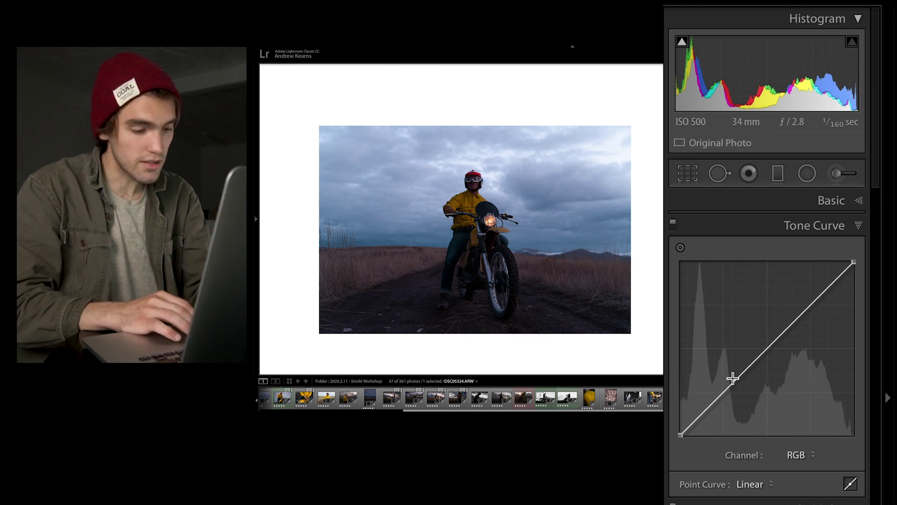
# - Place shadow (25.9 %), midtone and highlight (near 73 %) points on the straight curve
pyautogui.press('alt')
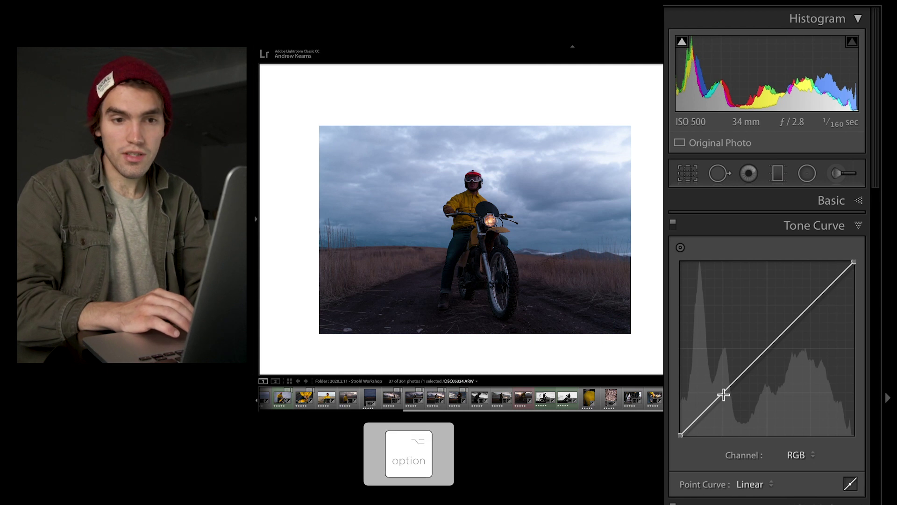
pyautogui.click(724, 392)
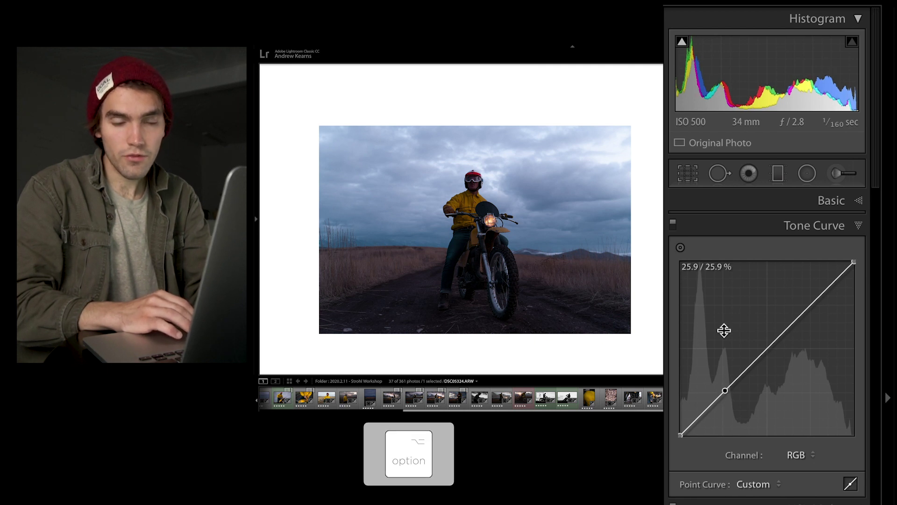
pyautogui.click(769, 348)
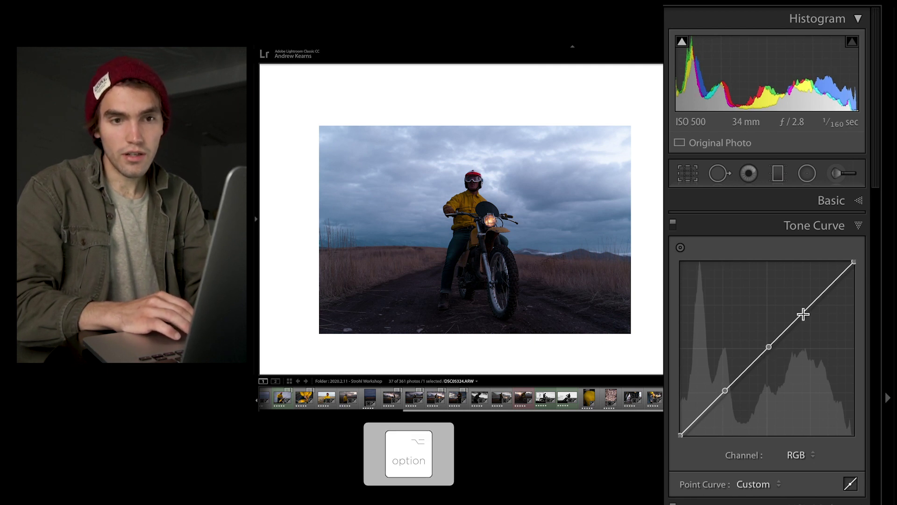
pyautogui.moveTo(813, 313)
pyautogui.mouseDown()
pyautogui.moveTo(821, 346)
pyautogui.moveTo(810, 299)
pyautogui.moveTo(821, 345)
pyautogui.moveTo(809, 312)
pyautogui.mouseUp()
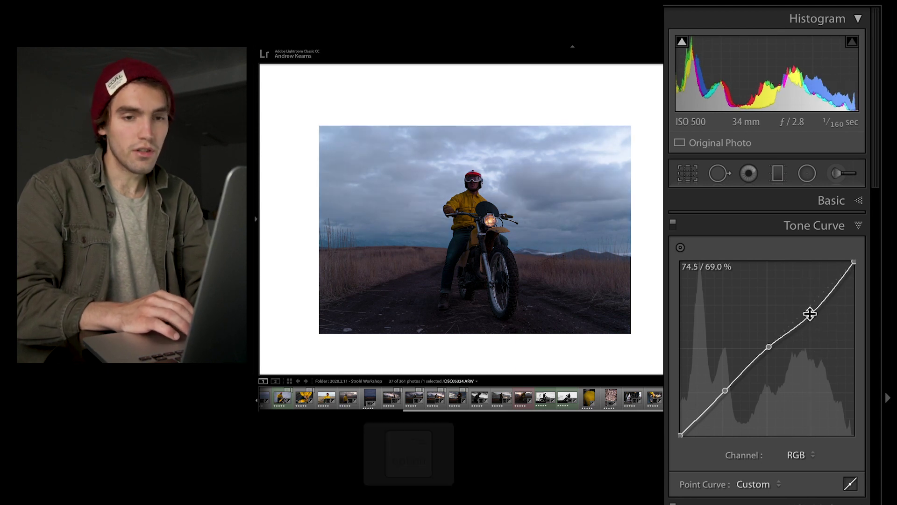
# - Finely lower the highlight curve point to about 72.2 / 70.2 %, discarding a stronger drop
pyautogui.press('super+z')
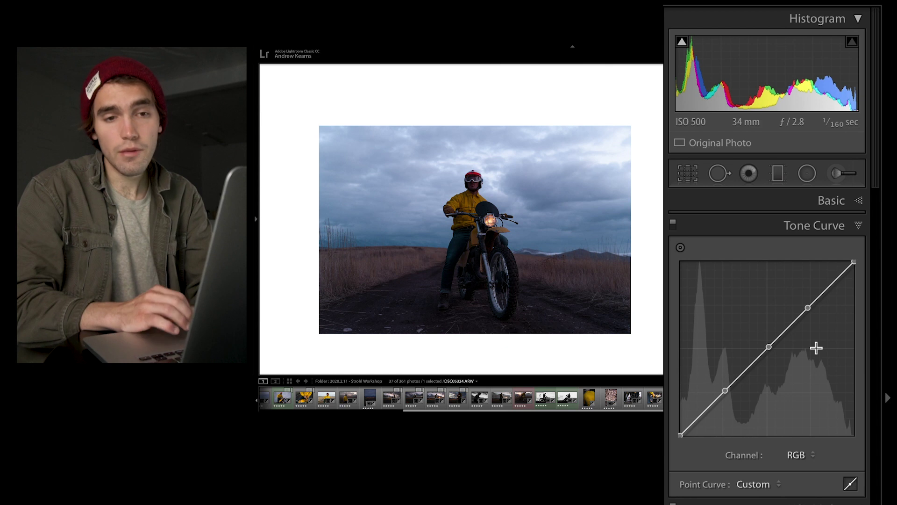
pyautogui.moveTo(807, 313); pyautogui.dragTo(811, 335)
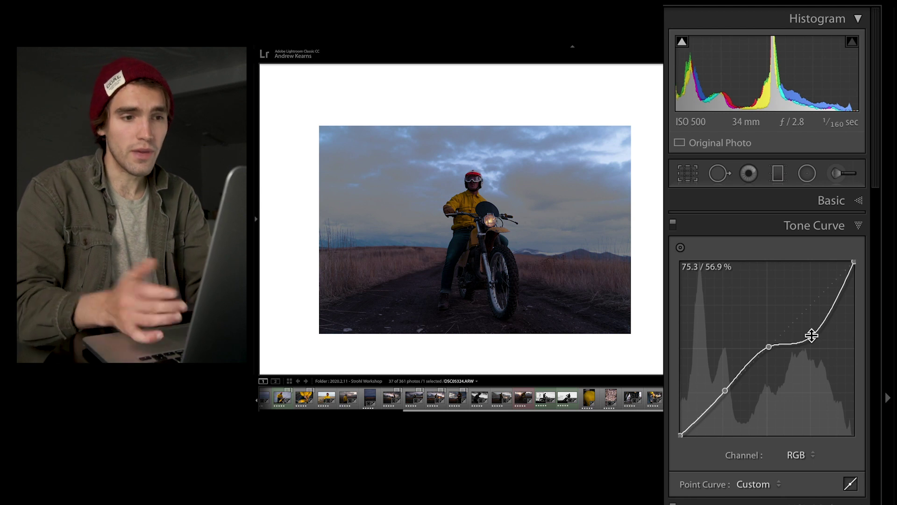
pyautogui.press('super+z')
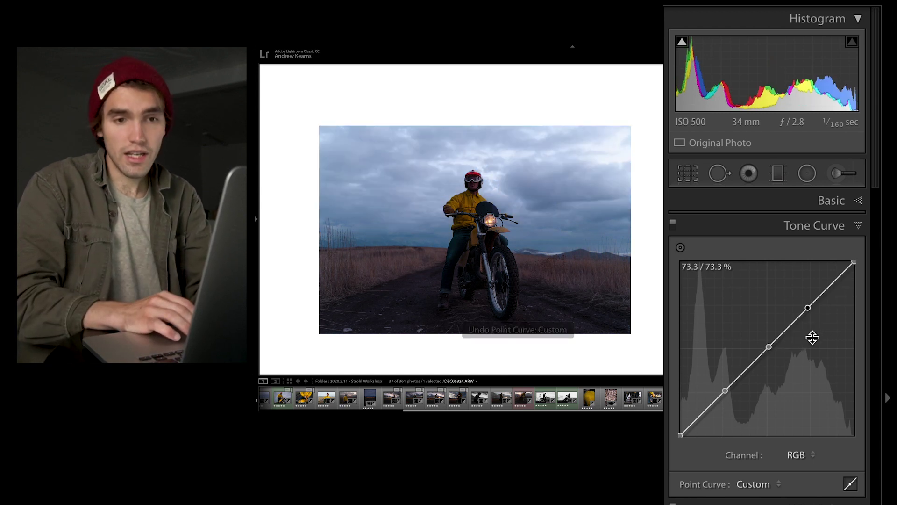
pyautogui.press('alt')
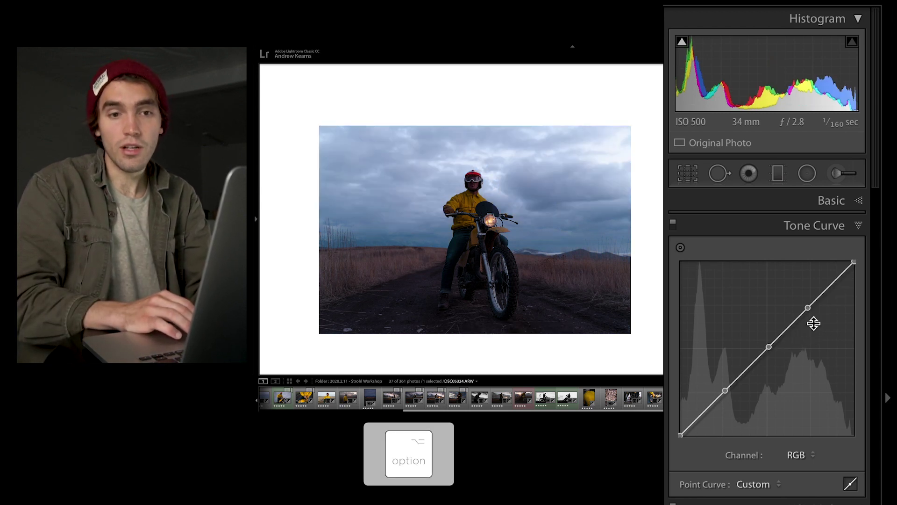
pyautogui.moveTo(808, 308)
pyautogui.mouseDown()
pyautogui.moveTo(816, 359)
pyautogui.moveTo(805, 277)
pyautogui.moveTo(812, 358)
pyautogui.moveTo(726, 306)
pyautogui.moveTo(867, 304)
pyautogui.moveTo(810, 294)
pyautogui.moveTo(823, 302)
pyautogui.mouseUp()
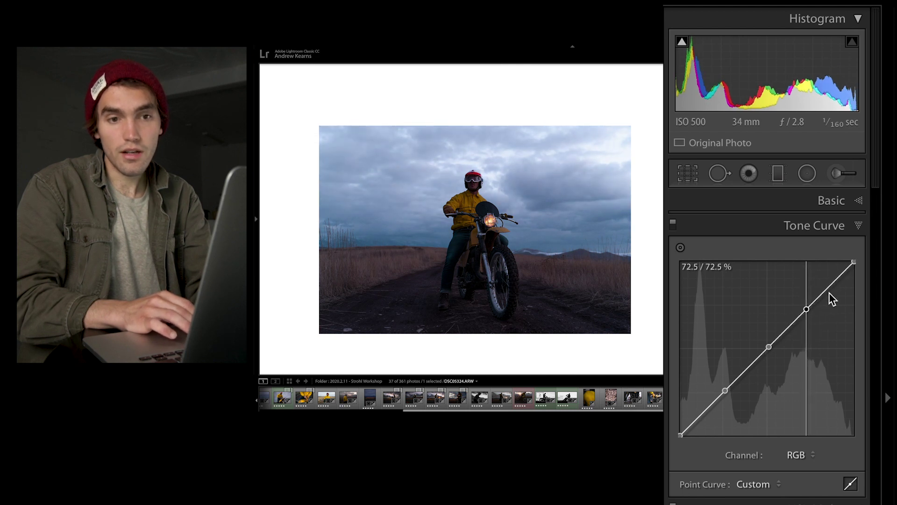
pyautogui.moveTo(832, 298); pyautogui.dragTo(812, 268)
pyautogui.press('shift')
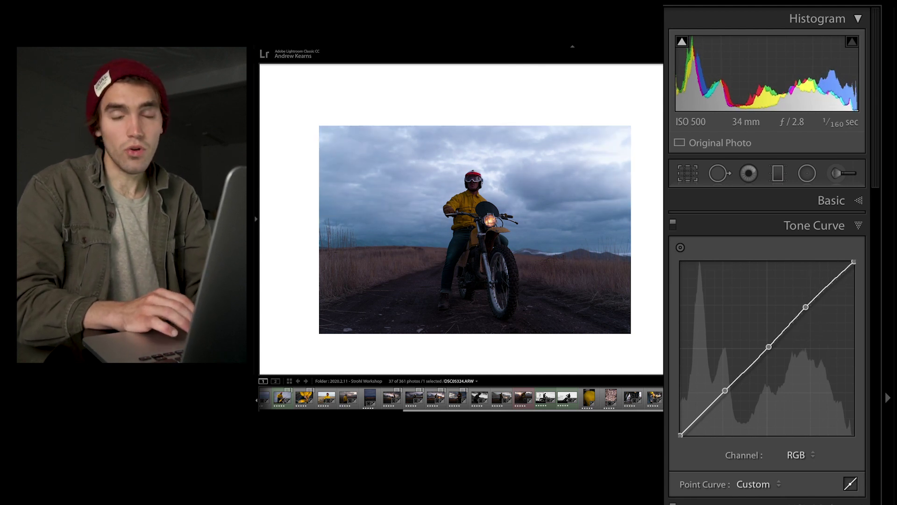
pyautogui.press('alt')
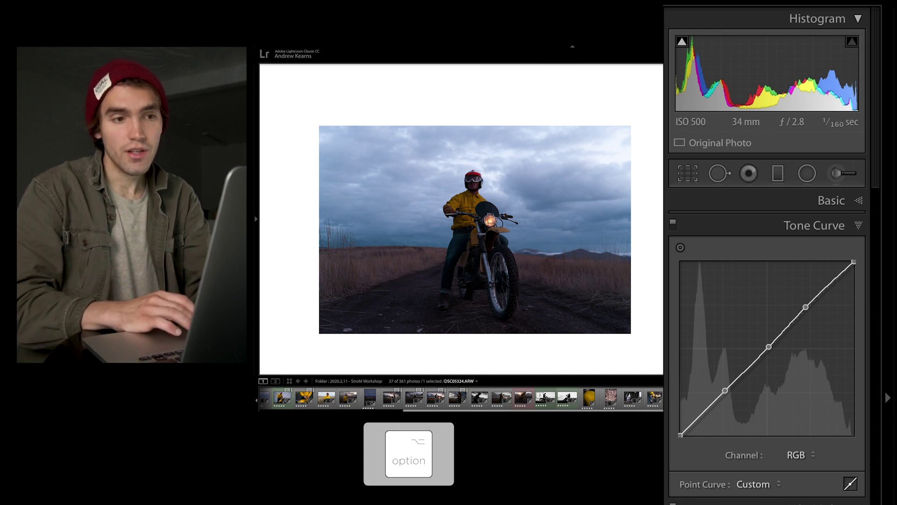
pyautogui.press('shift')
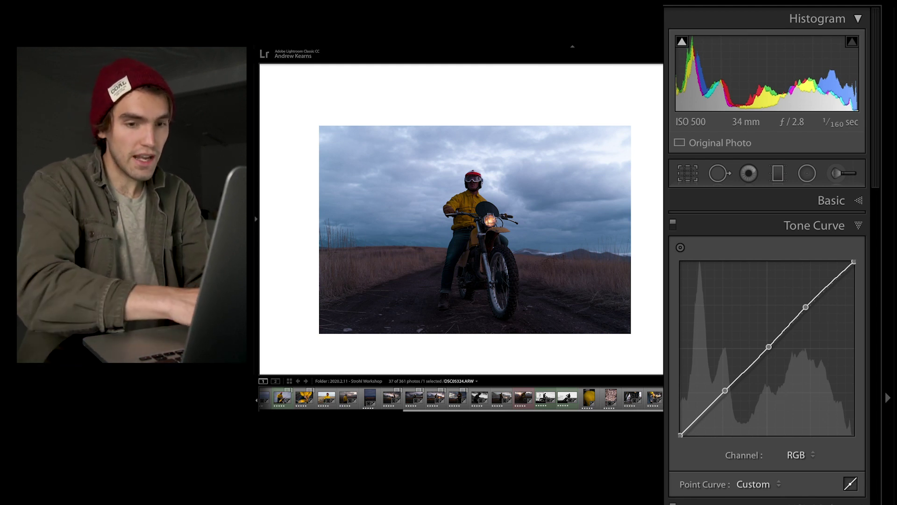
# - Try the targeted saturation tool and undo it, then activate the targeted tone-curve tool
pyautogui.press('super+alt+shift+s')
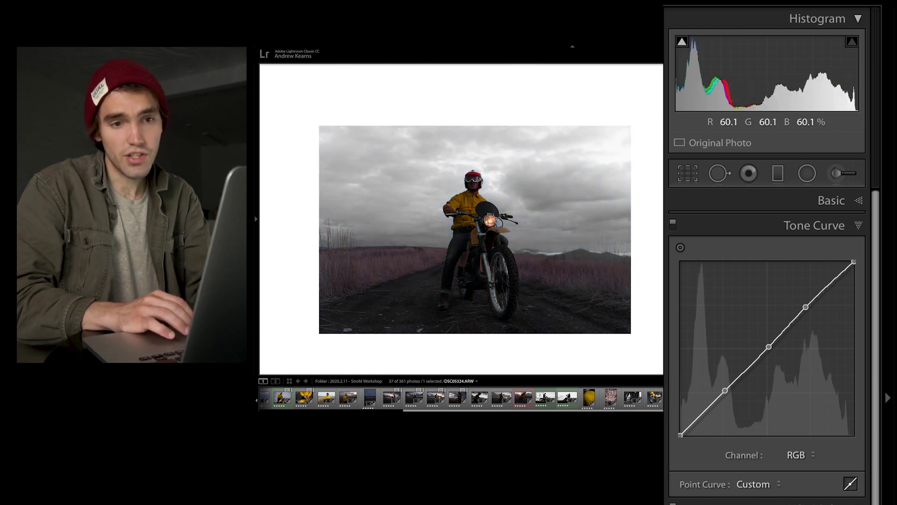
pyautogui.press('super+z')
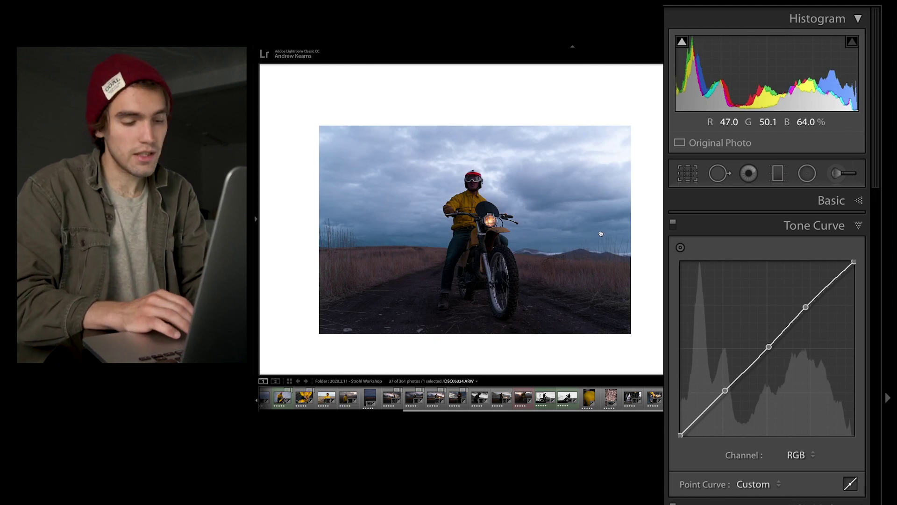
pyautogui.press('super+alt+shift+t')
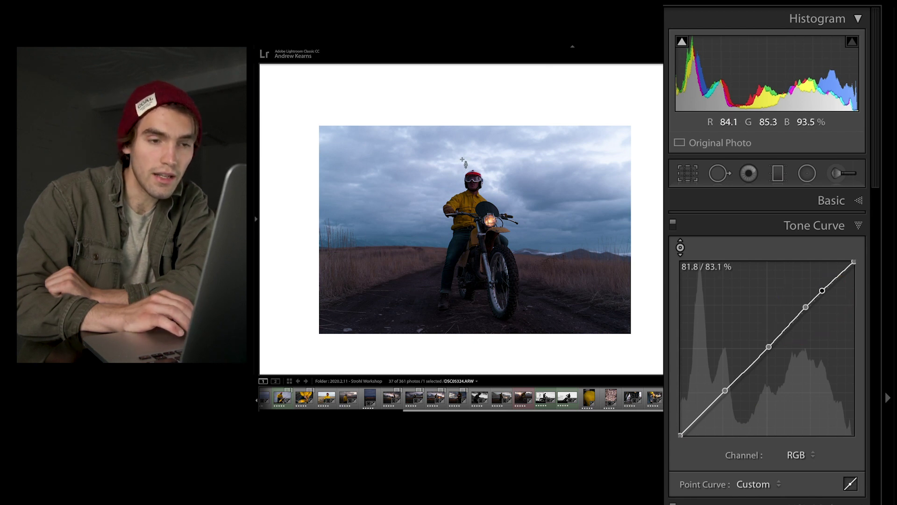
# - Delete the upper curve point and toggle the targeted tone-curve tool off
pyautogui.rightClick(806, 308)
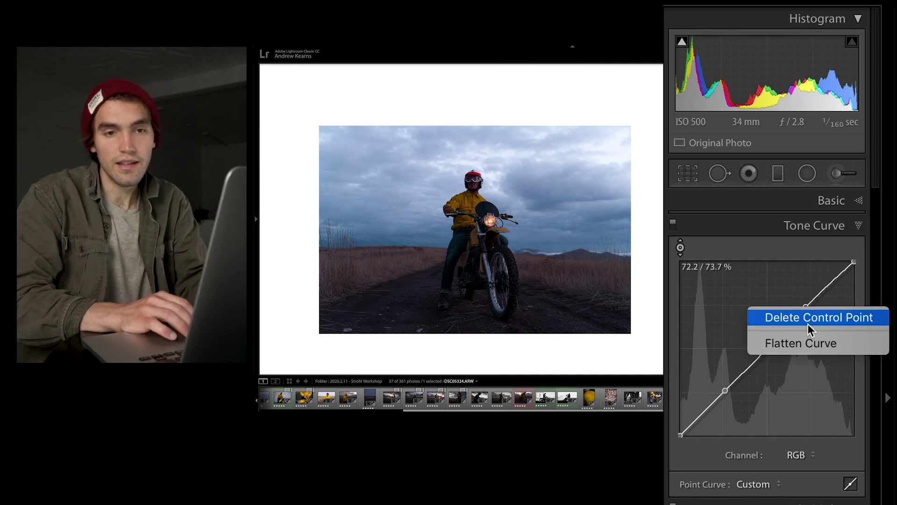
pyautogui.click(810, 318)
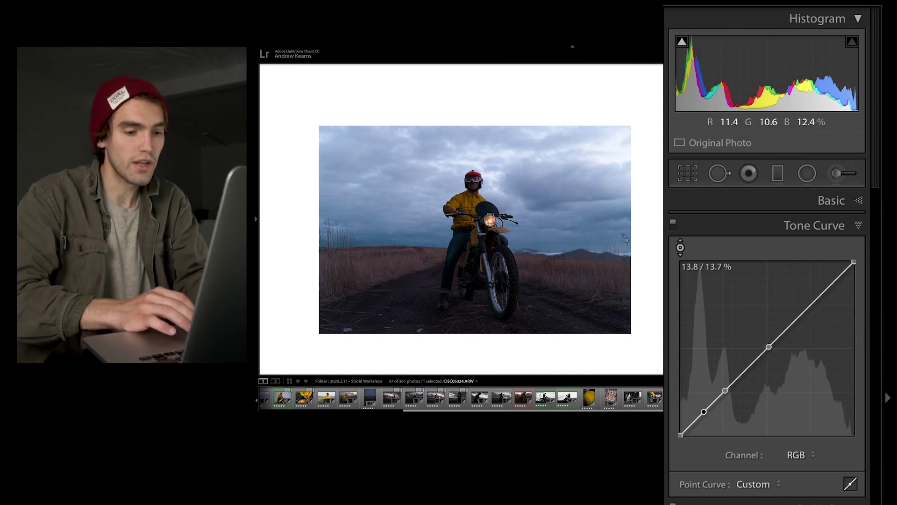
pyautogui.press('super+alt+shift+t')
pyautogui.press('super+alt+shift+t')
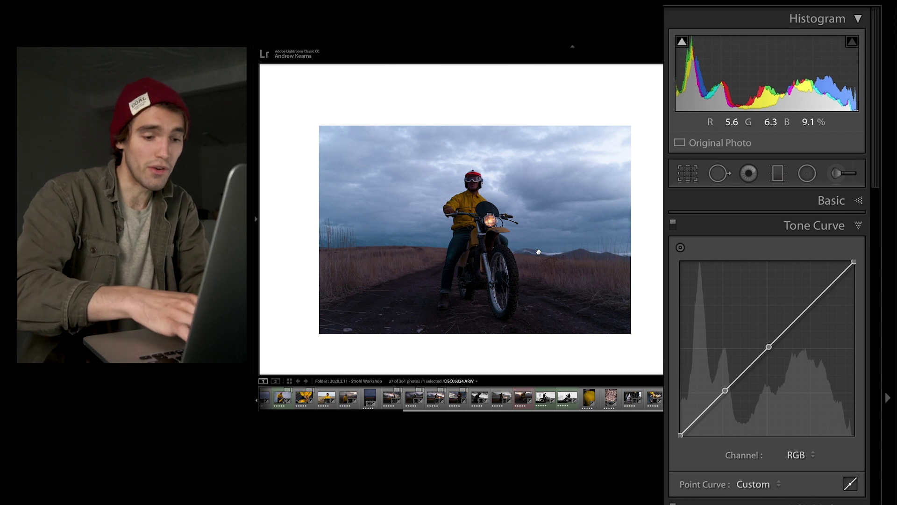
pyautogui.press('super+alt+shift+t')
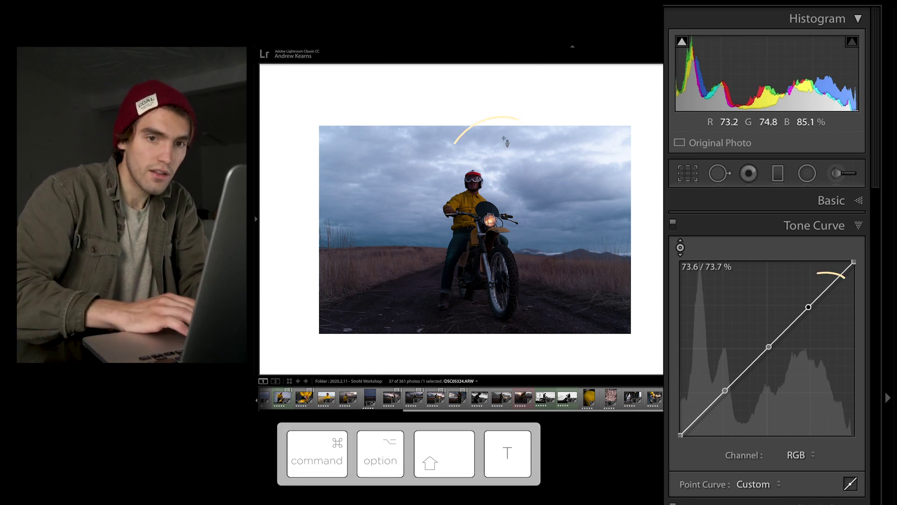
pyautogui.press('super+alt+shift+t')
# - Try lowering the highlight point and raising the midtone point, then undo both edits
pyautogui.moveTo(811, 307)
pyautogui.mouseDown()
pyautogui.moveTo(823, 326)
pyautogui.moveTo(822, 315)
pyautogui.mouseUp()
pyautogui.moveTo(771, 342); pyautogui.dragTo(769, 341)
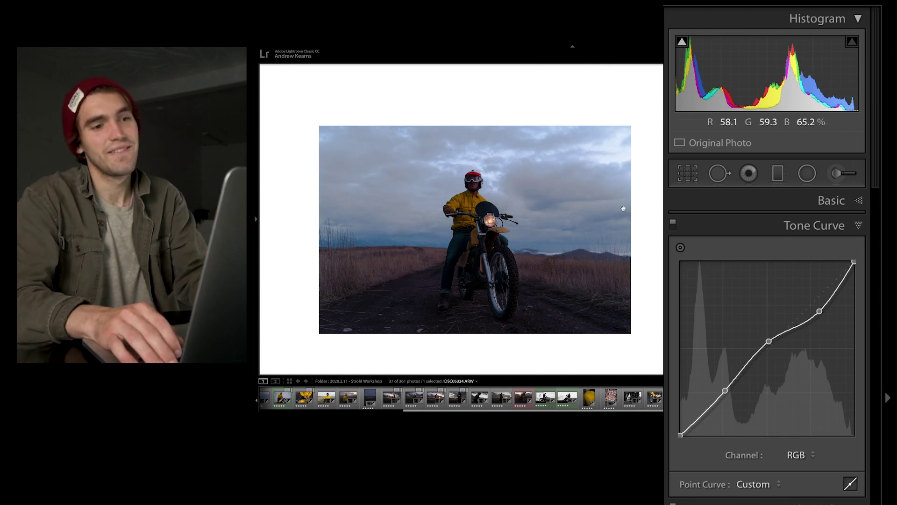
pyautogui.press('super+z')
pyautogui.press('super+z')
pyautogui.press('super+z')
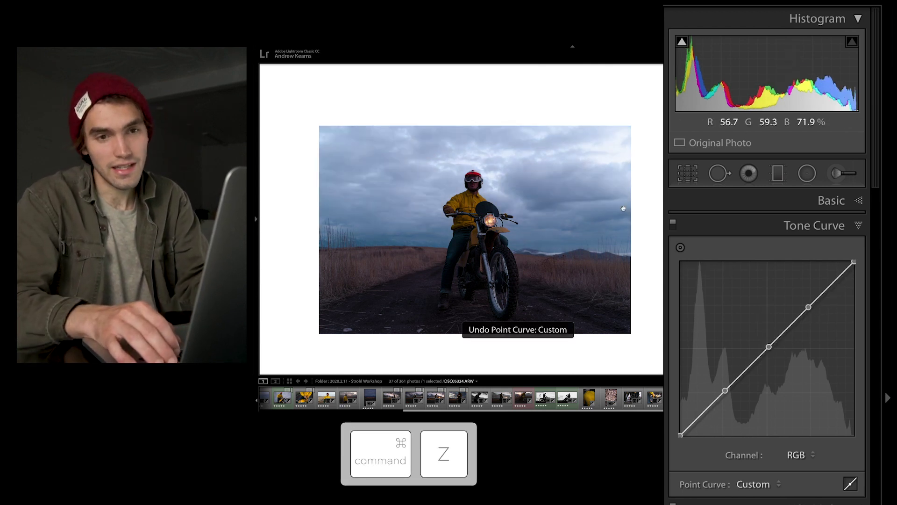
pyautogui.press('super+z')
pyautogui.press('super+z')
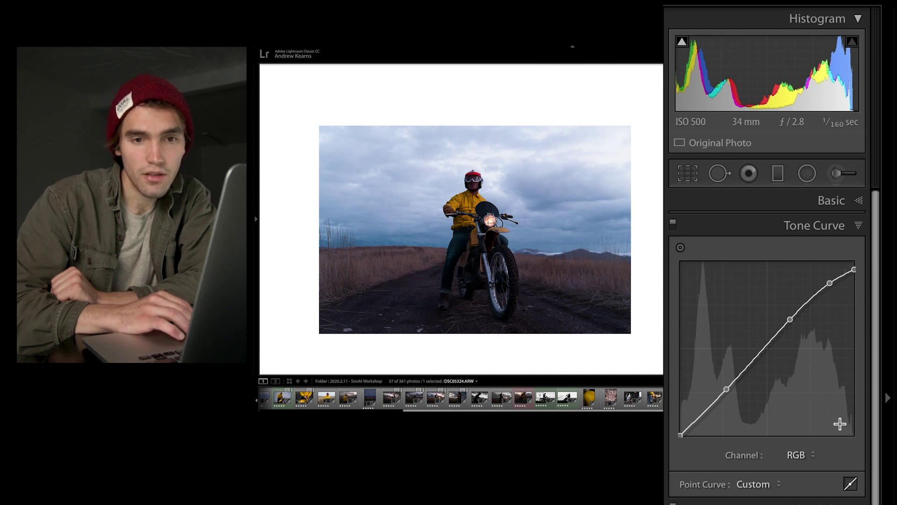
# - Raise Shadows to +86 in the Basic panel, then go back to the Tone Curve
pyautogui.press('super+1')
pyautogui.moveTo(789, 421); pyautogui.dragTo(800, 421)
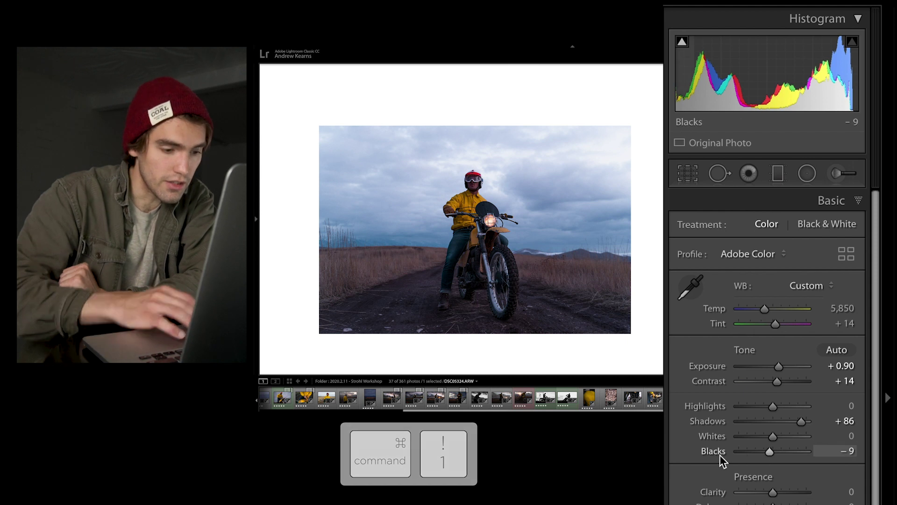
pyautogui.press('super+2')
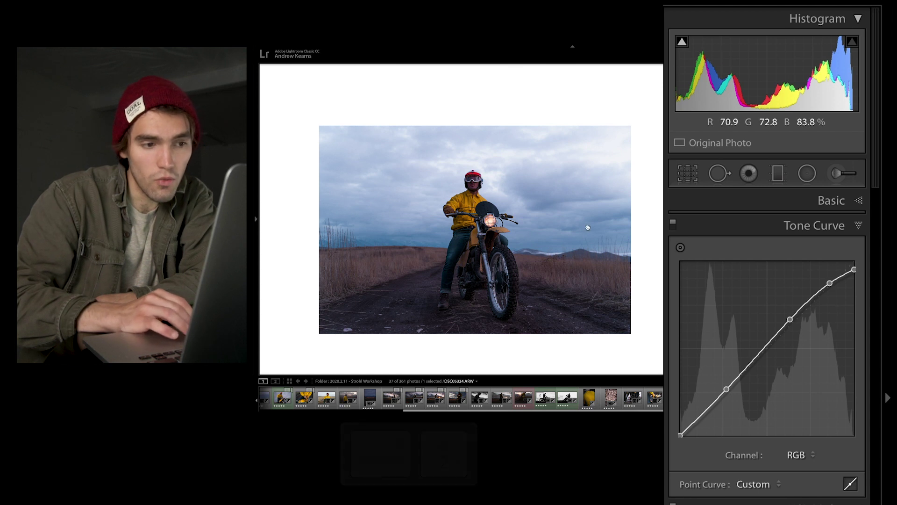
pyautogui.scroll(-3, 817, 341)
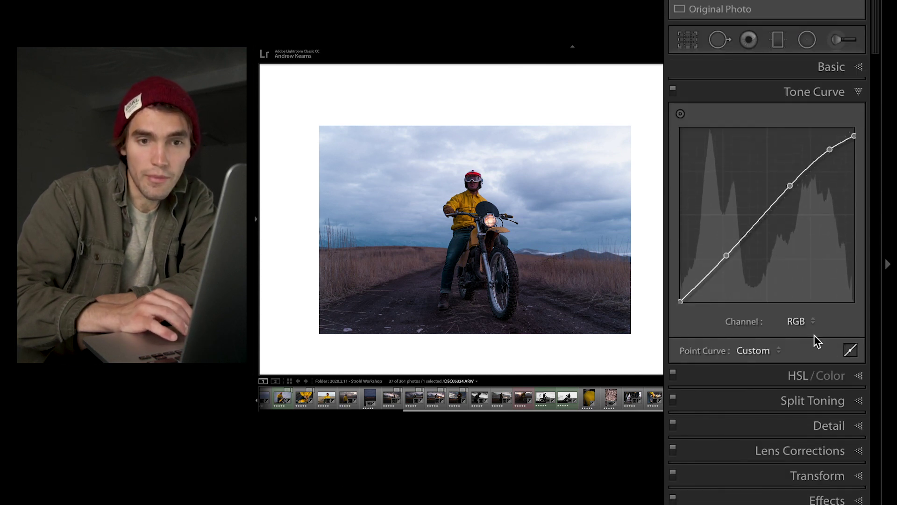
# - Switch the tone curve to its parametric Region sliders view
pyautogui.click(851, 349)
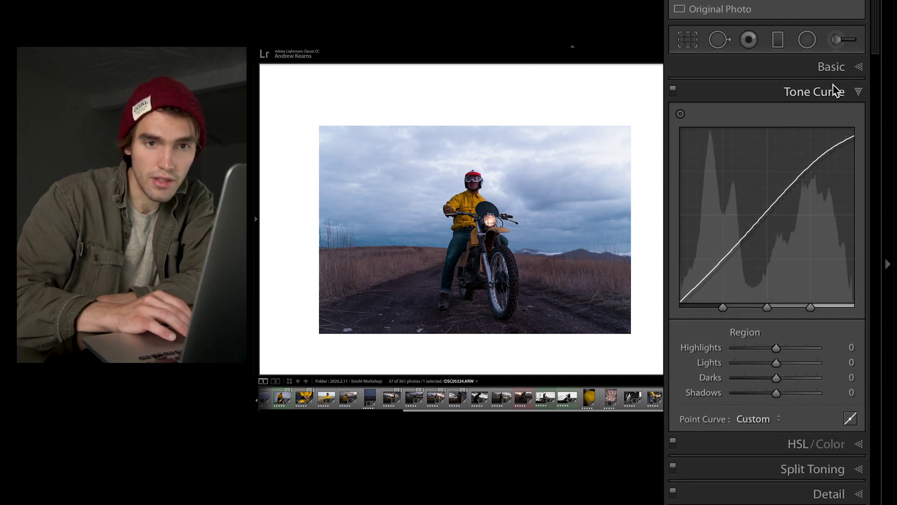
pyautogui.click(830, 65)
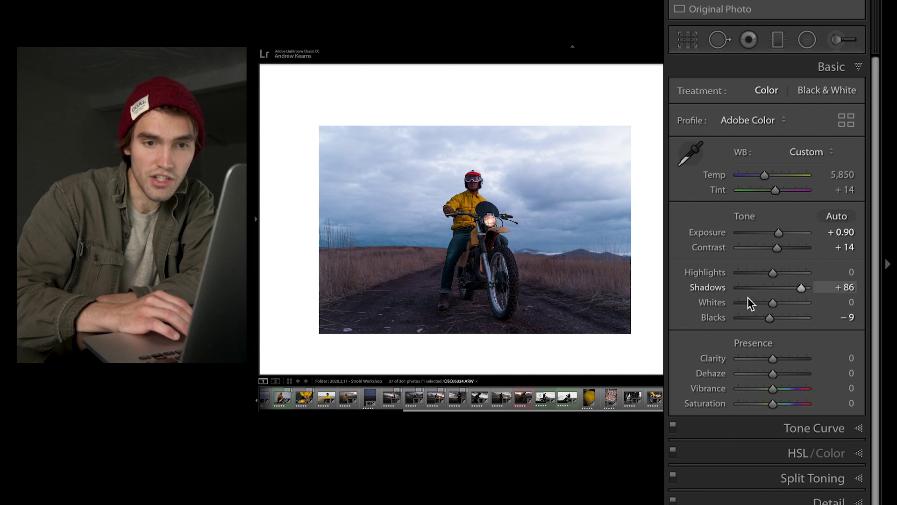
pyautogui.click(794, 428)
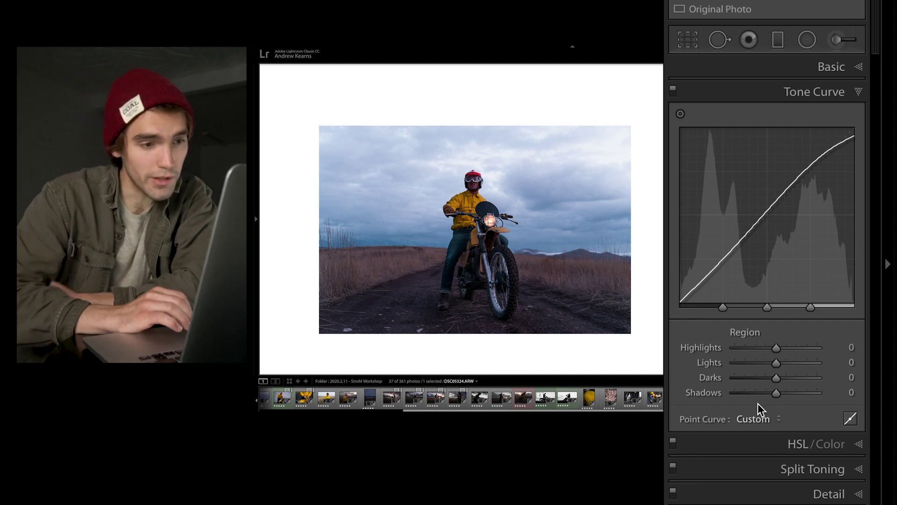
# - Set the regions to Highlights −29, Lights +15, Darks −5 and Shadows −15
pyautogui.moveTo(771, 395)
pyautogui.mouseDown()
pyautogui.moveTo(777, 380)
pyautogui.moveTo(774, 394)
pyautogui.mouseUp()
pyautogui.doubleClick(777, 380)
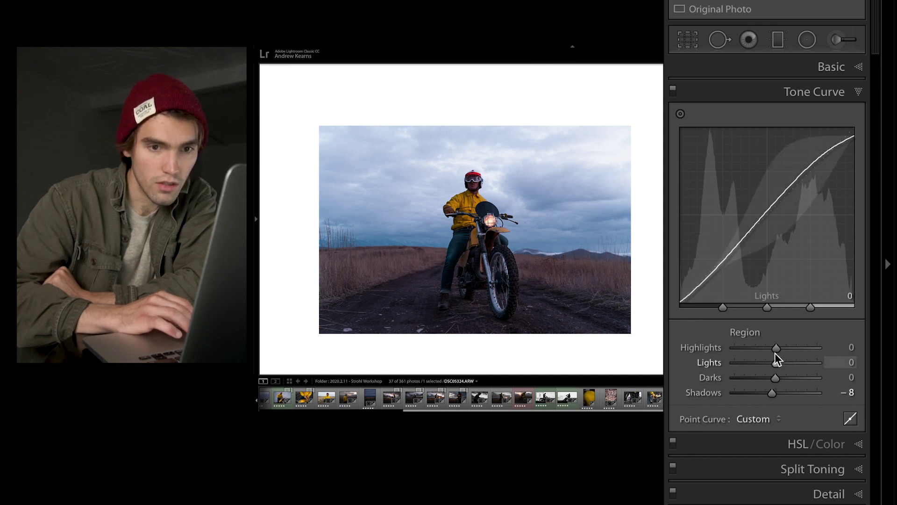
pyautogui.moveTo(775, 349); pyautogui.dragTo(781, 366)
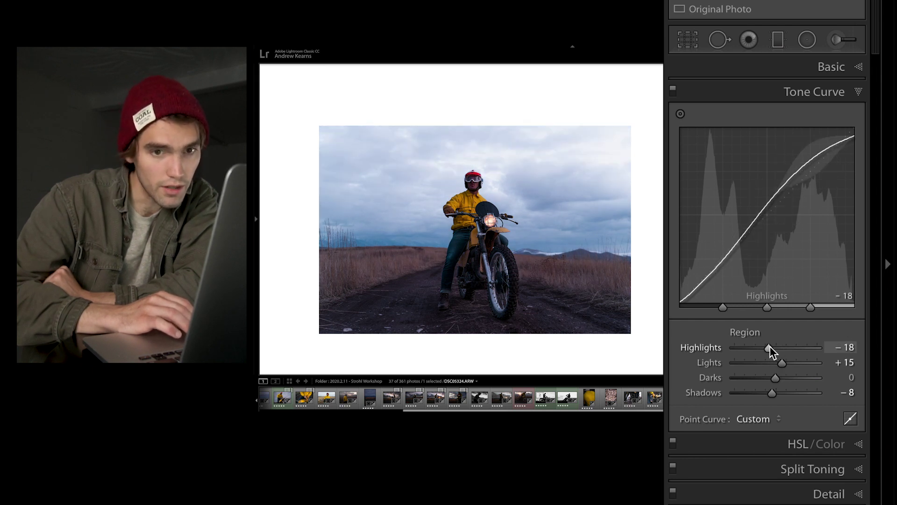
pyautogui.moveTo(769, 347); pyautogui.dragTo(764, 346)
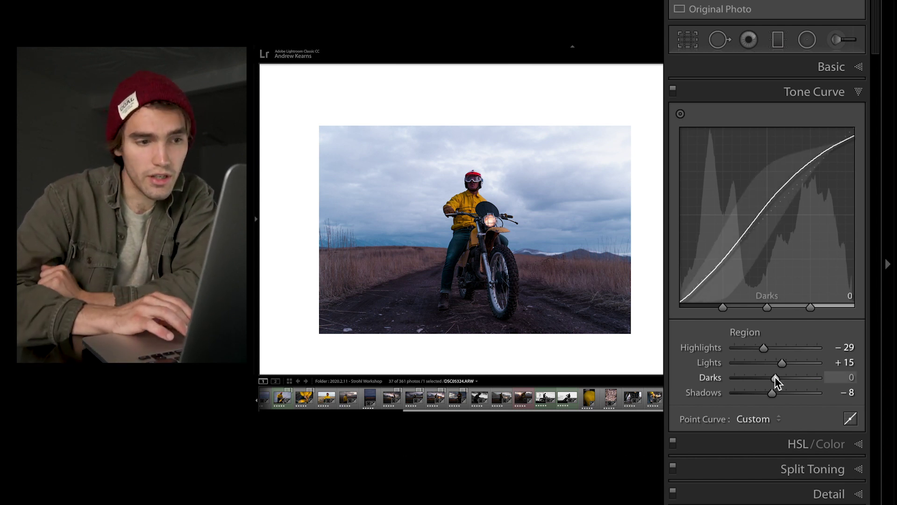
pyautogui.moveTo(775, 377)
pyautogui.mouseDown()
pyautogui.moveTo(767, 377)
pyautogui.moveTo(771, 391)
pyautogui.mouseUp()
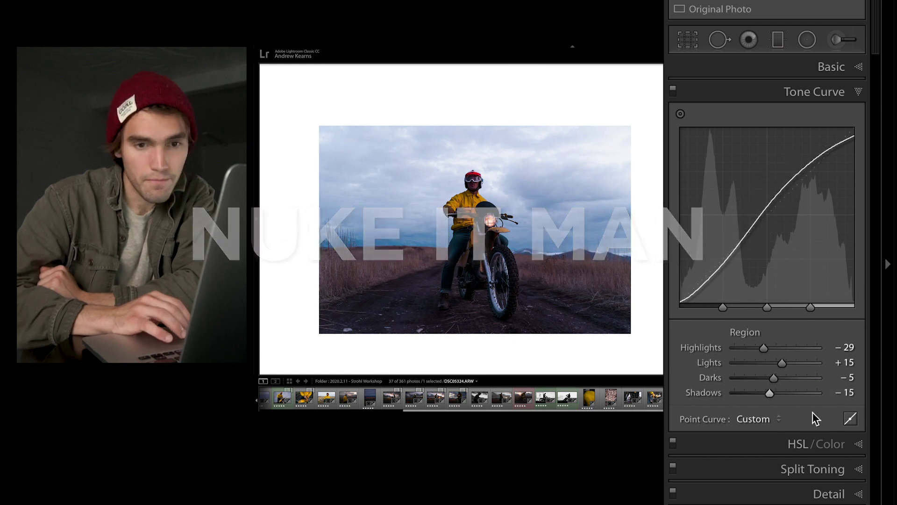
pyautogui.click(850, 418)
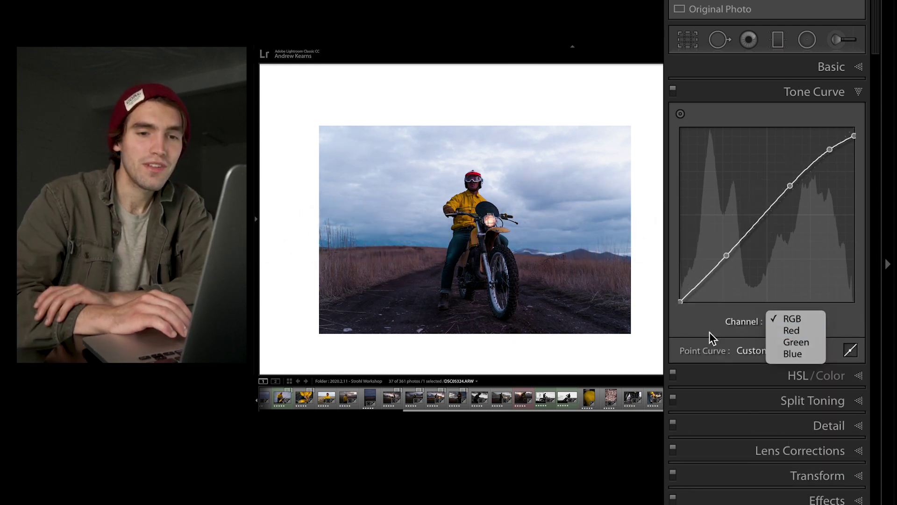
# - On the Red channel curve, raise the upper point for a pink shift, then undo it
pyautogui.click(774, 330)
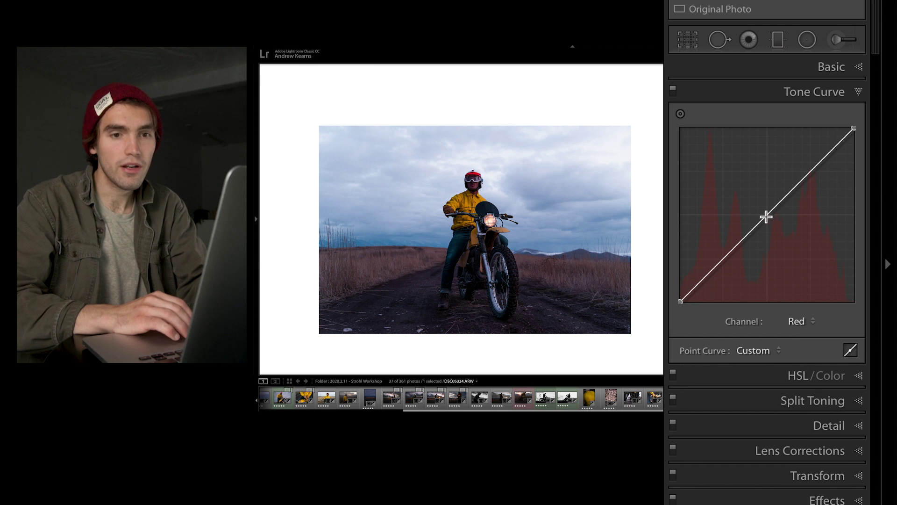
pyautogui.click(681, 115)
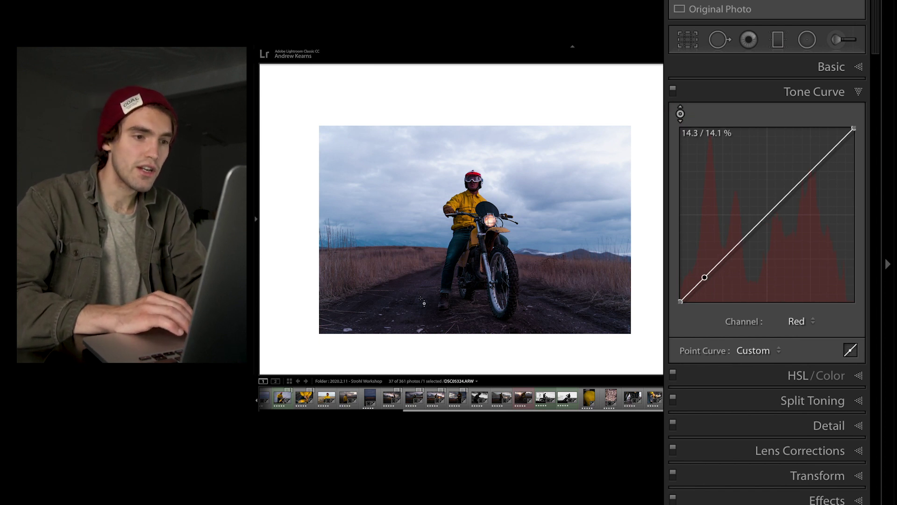
pyautogui.press('super+alt+shift+t')
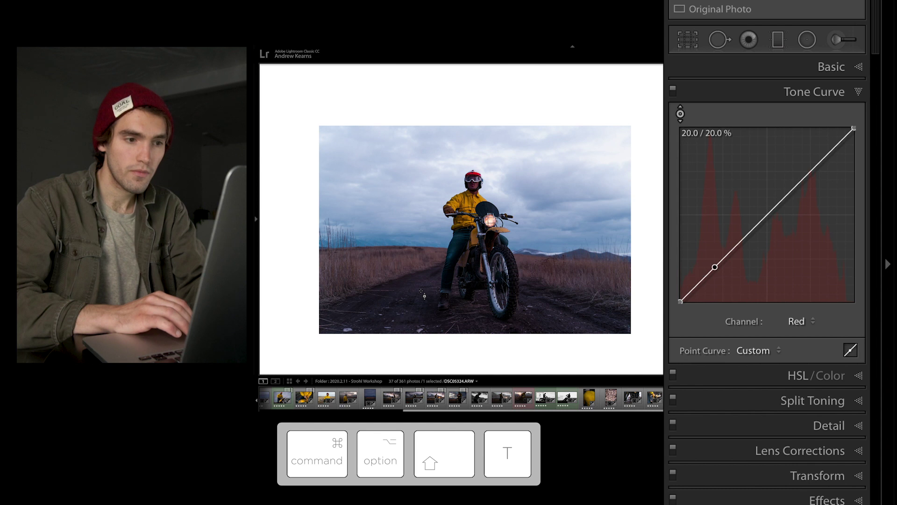
pyautogui.click(809, 183)
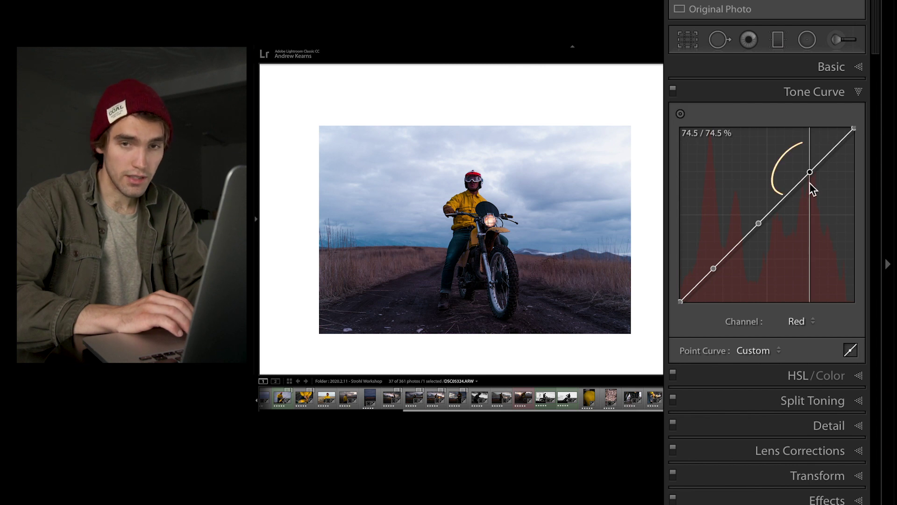
pyautogui.moveTo(810, 183); pyautogui.dragTo(801, 132)
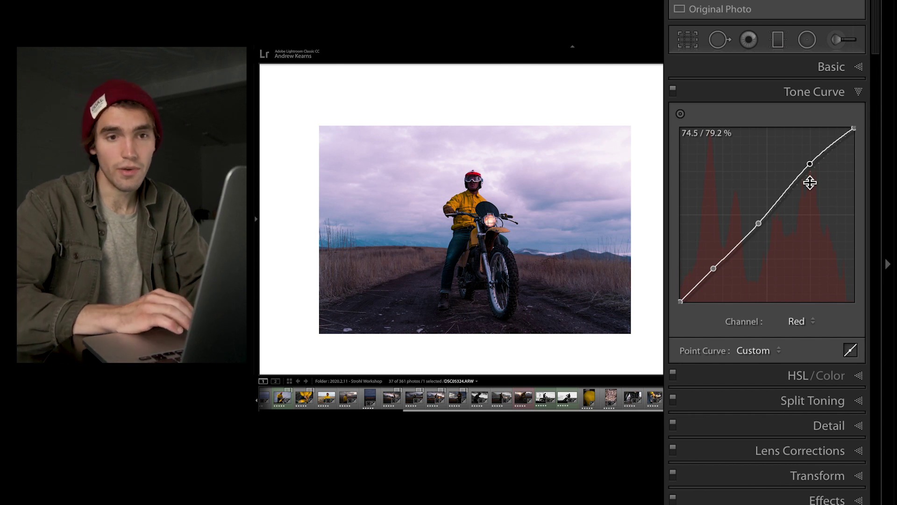
pyautogui.moveTo(811, 182)
pyautogui.mouseDown()
pyautogui.moveTo(823, 299)
pyautogui.moveTo(810, 186)
pyautogui.mouseUp()
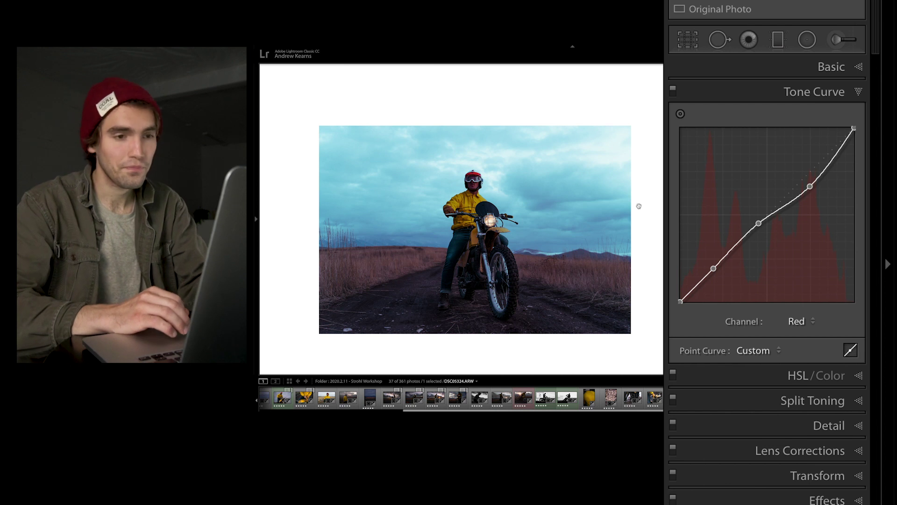
pyautogui.press('super+z')
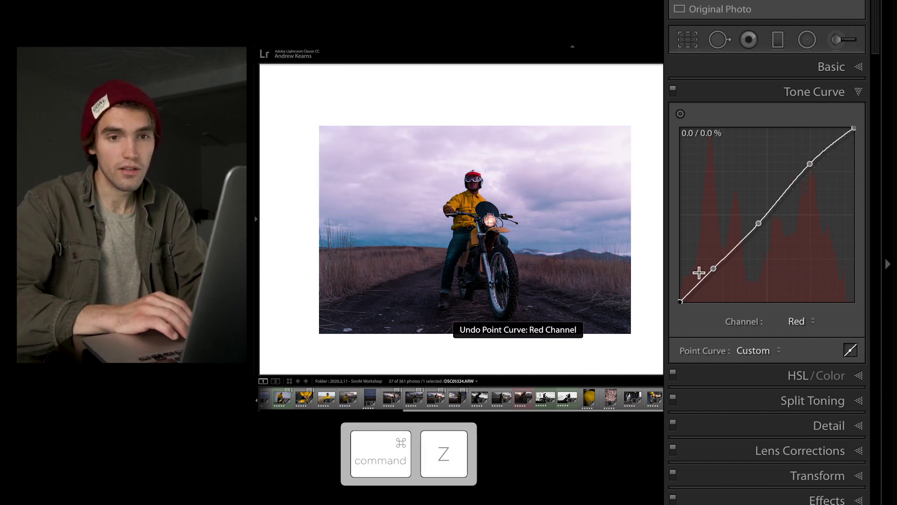
pyautogui.press('super+z')
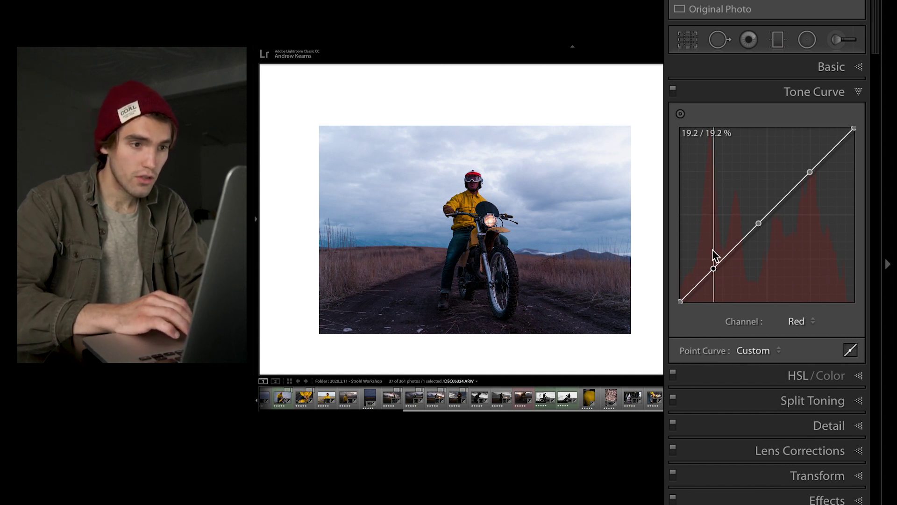
# - Try pulling the lower red point to cool the image, undo it, and show the channel choices
pyautogui.moveTo(713, 269); pyautogui.dragTo(694, 130)
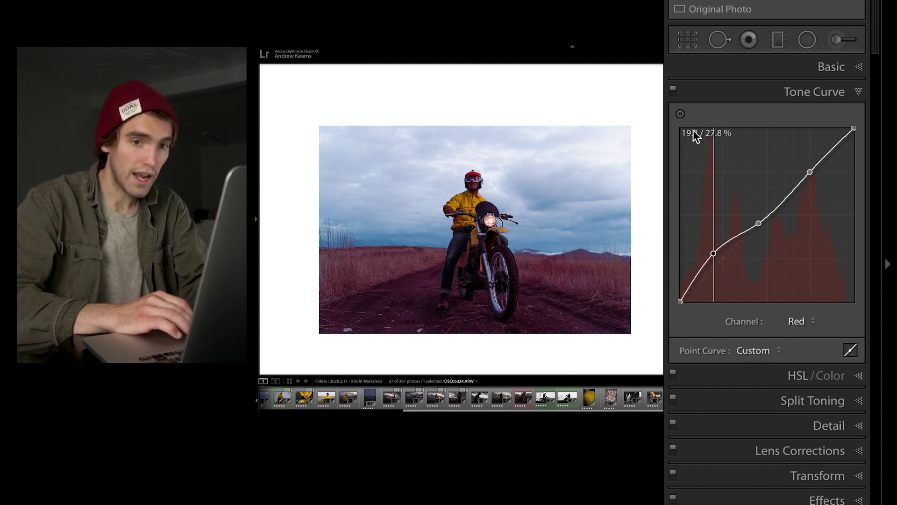
pyautogui.press('super+z')
pyautogui.click(800, 321)
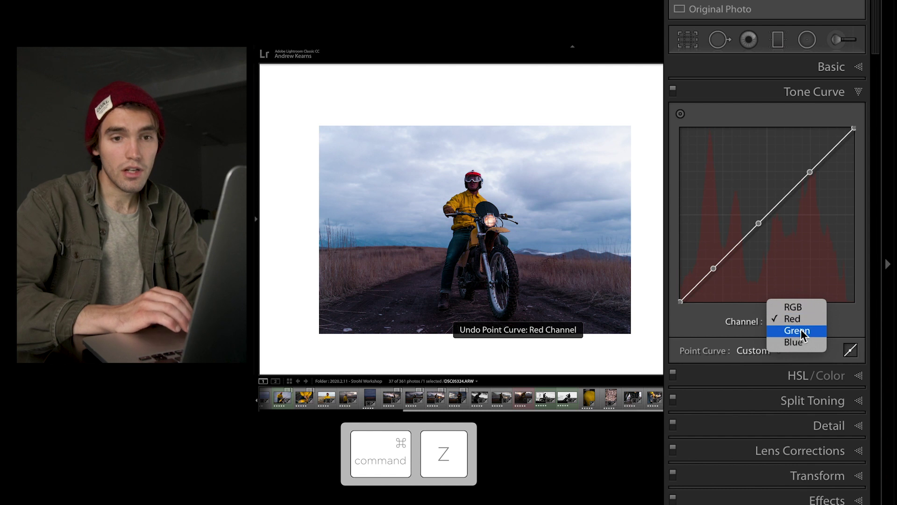
# - Preview a teal and then a magenta bend on the Green channel midpoint, undoing each
pyautogui.click(804, 331)
pyautogui.click(769, 214)
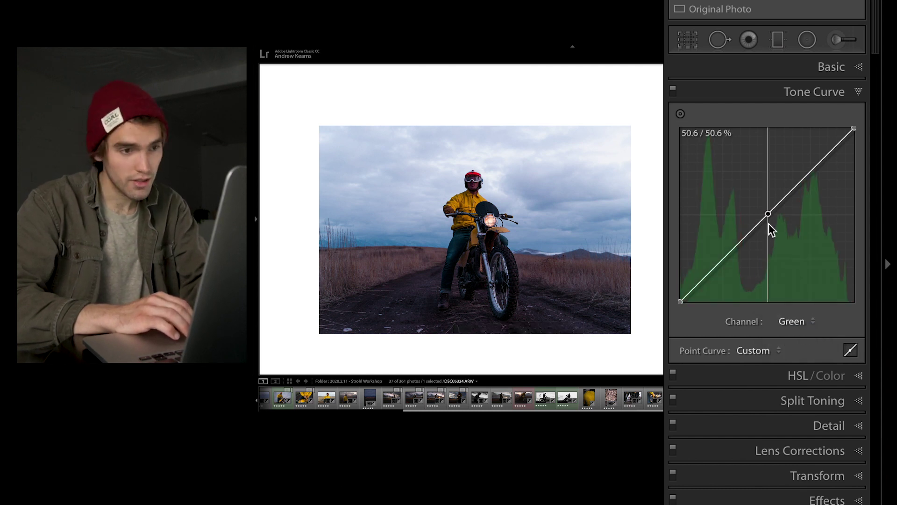
pyautogui.moveTo(769, 224); pyautogui.dragTo(769, 202)
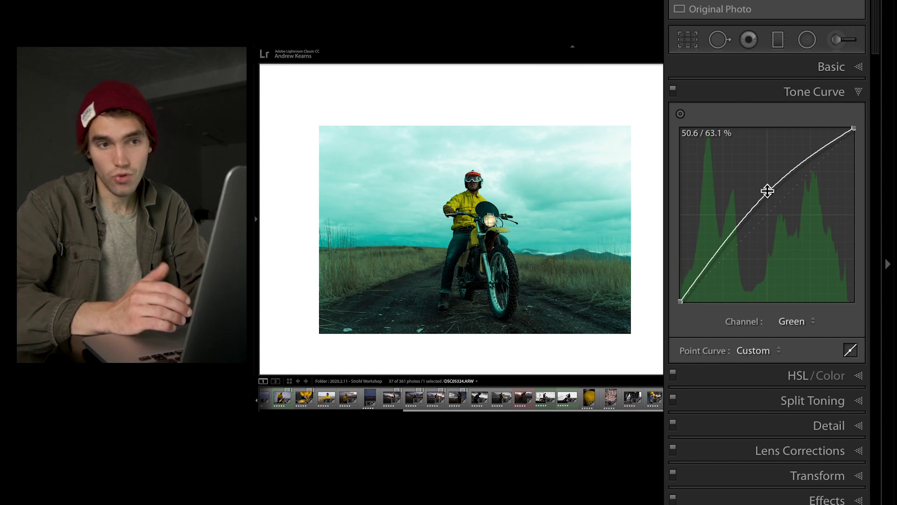
pyautogui.hotkey('ctrl', 'z')
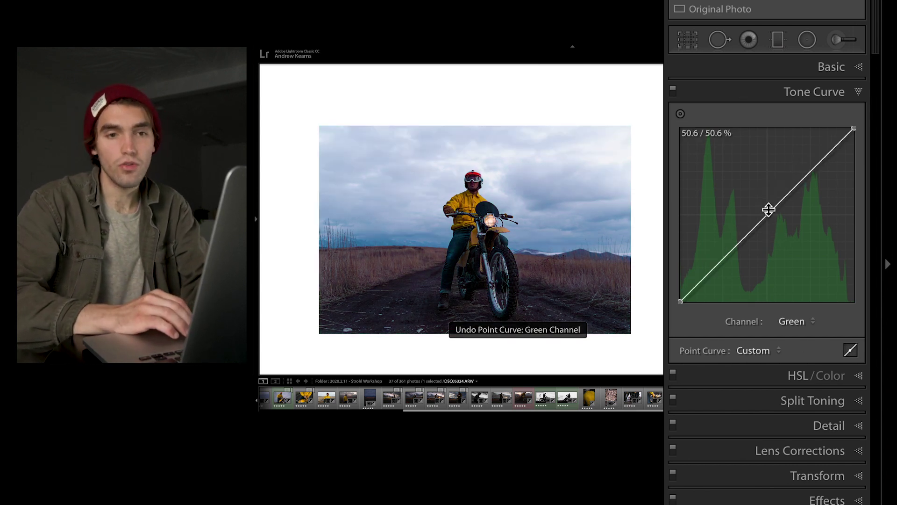
pyautogui.moveTo(769, 211); pyautogui.dragTo(776, 264)
pyautogui.hotkey('ctrl', 'z')
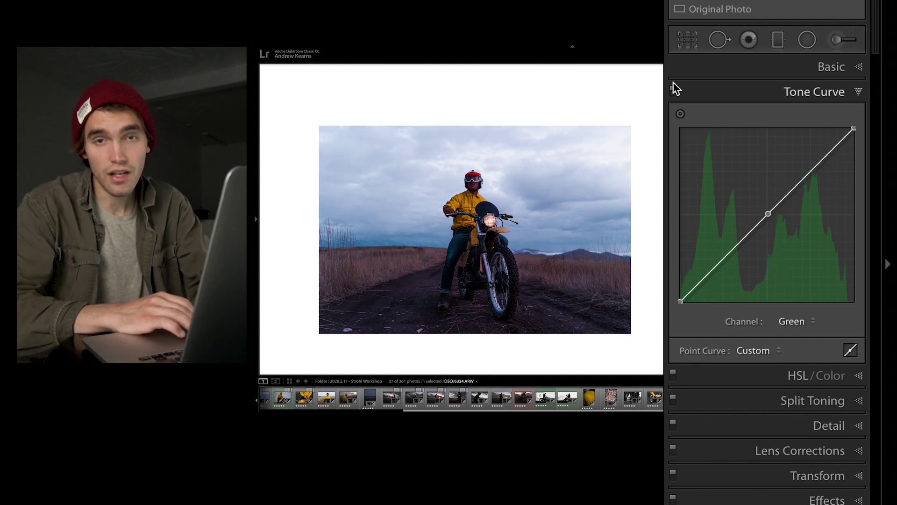
# - Preview an extreme +150 Tint, undo it, and return to the tone curve
pyautogui.press('super+1')
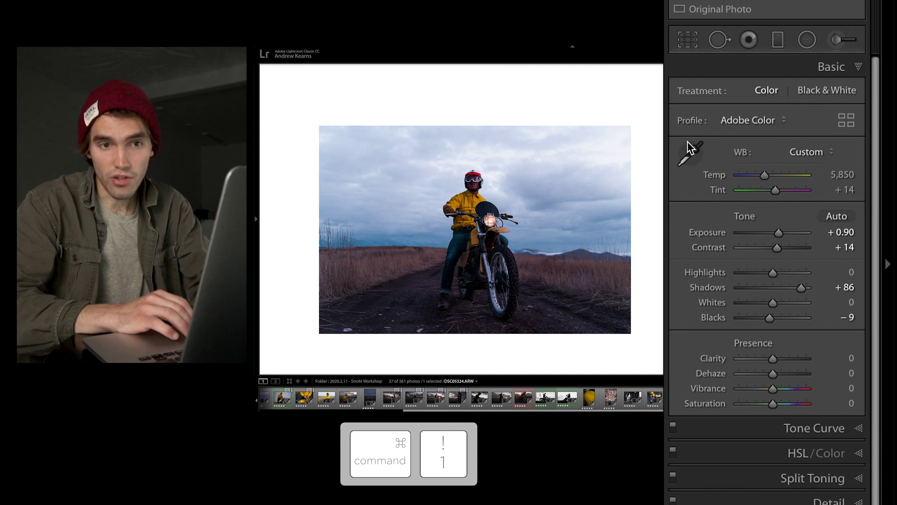
pyautogui.moveTo(778, 191); pyautogui.dragTo(872, 192)
pyautogui.press('super+z')
pyautogui.press('super+2')
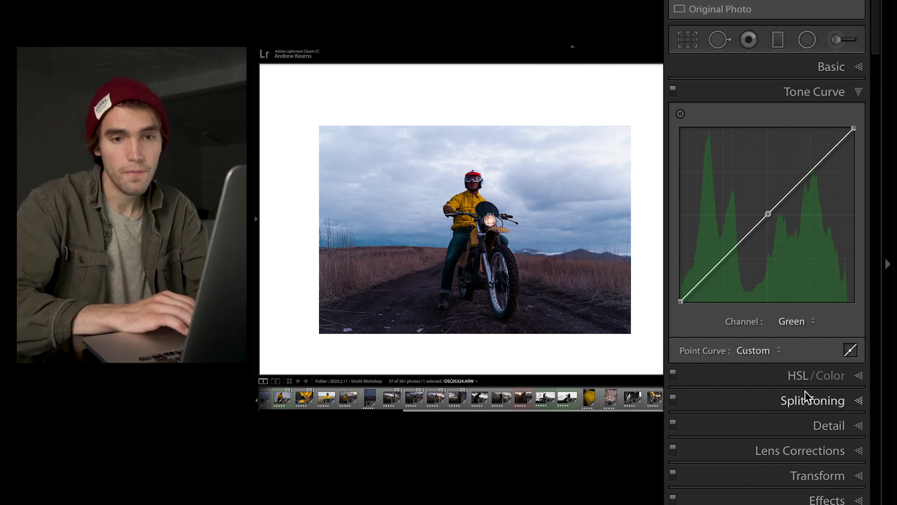
# - Raise the Blue channel curve midpoint for a bluer photo, then undo it
pyautogui.click(800, 321)
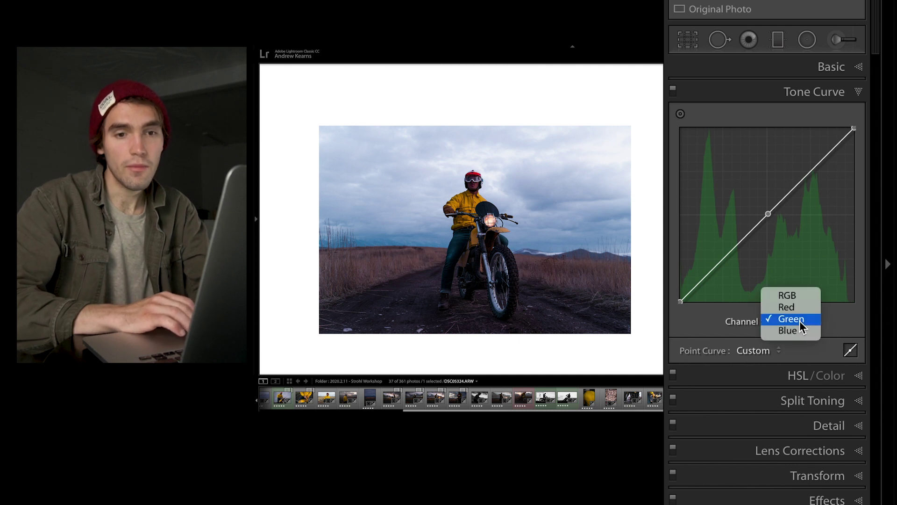
pyautogui.click(794, 329)
pyautogui.click(767, 216)
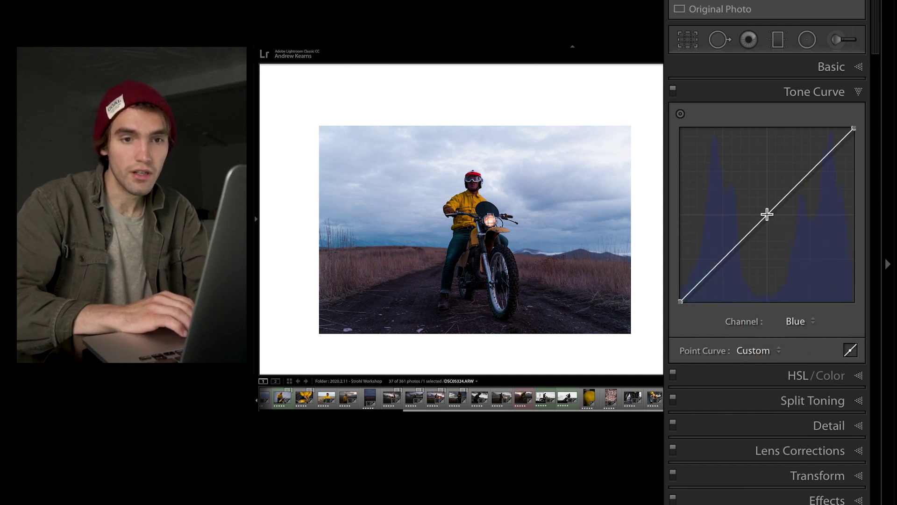
pyautogui.press('alt')
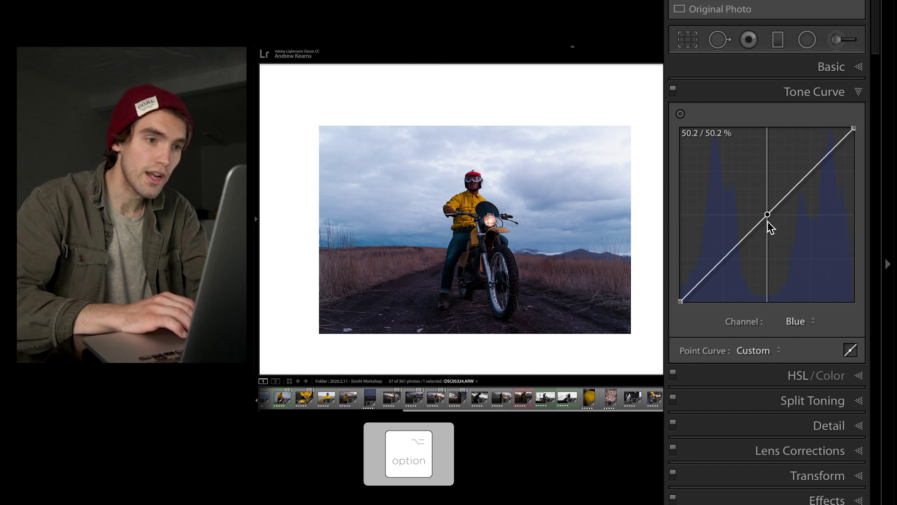
pyautogui.moveTo(768, 223); pyautogui.dragTo(748, 115)
pyautogui.moveTo(767, 188); pyautogui.dragTo(767, 175)
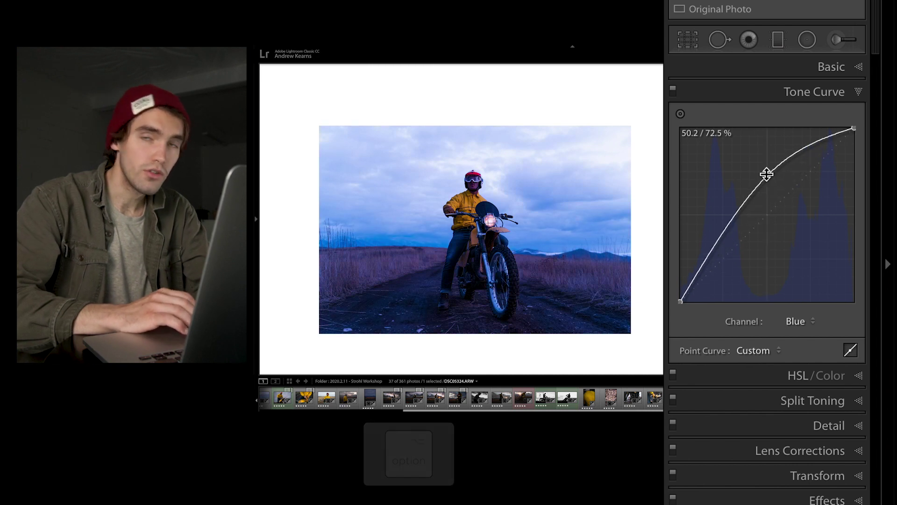
pyautogui.press('super+z')
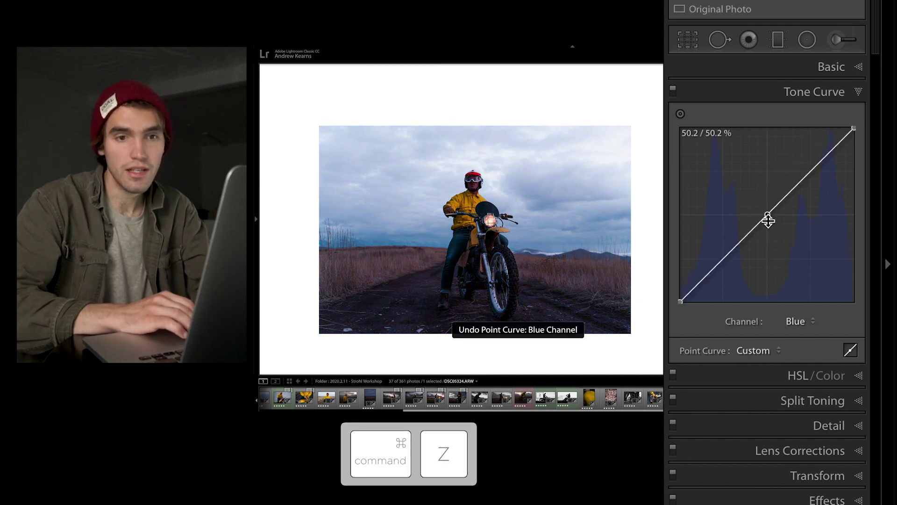
# - Pull the Blue midpoint down to warm the photo, undo back to straight, and show Basic
pyautogui.press('alt')
pyautogui.moveTo(769, 216); pyautogui.dragTo(793, 372)
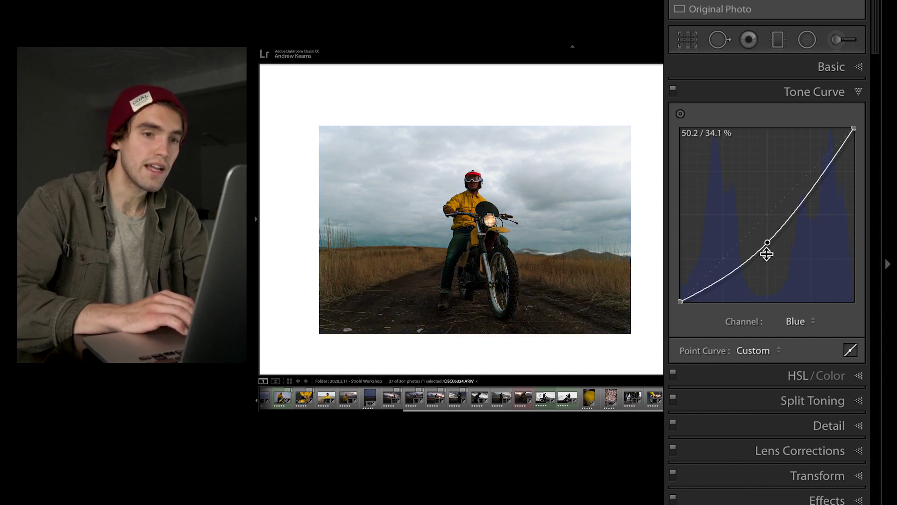
pyautogui.moveTo(767, 243); pyautogui.dragTo(796, 397)
pyautogui.press('super+z')
pyautogui.press('super+z')
pyautogui.press('super+z')
pyautogui.press('super+z')
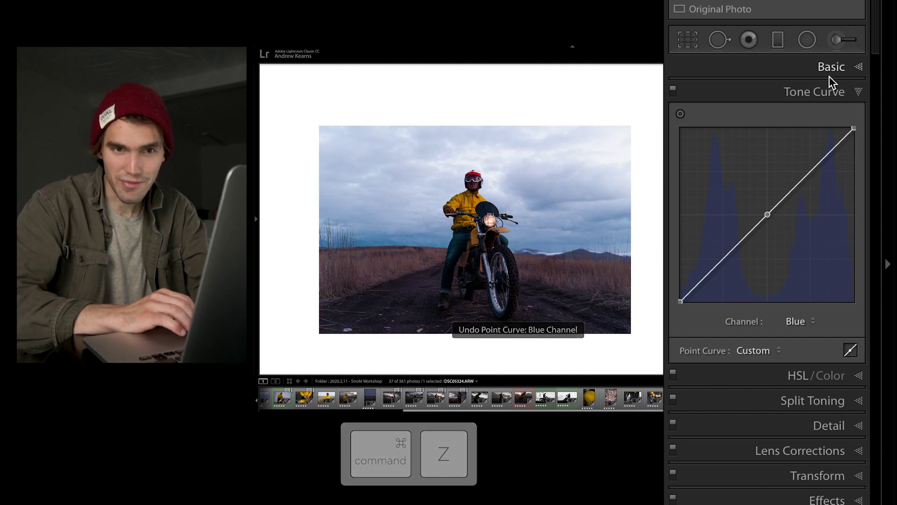
pyautogui.press('super+1')
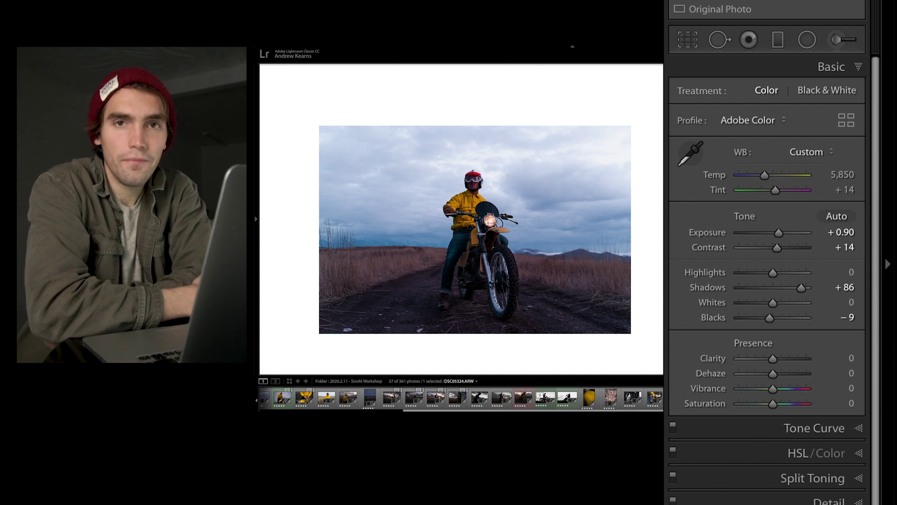
# - Compare the photo with and without lens profile correction, leaving it enabled
pyautogui.press('super+6')
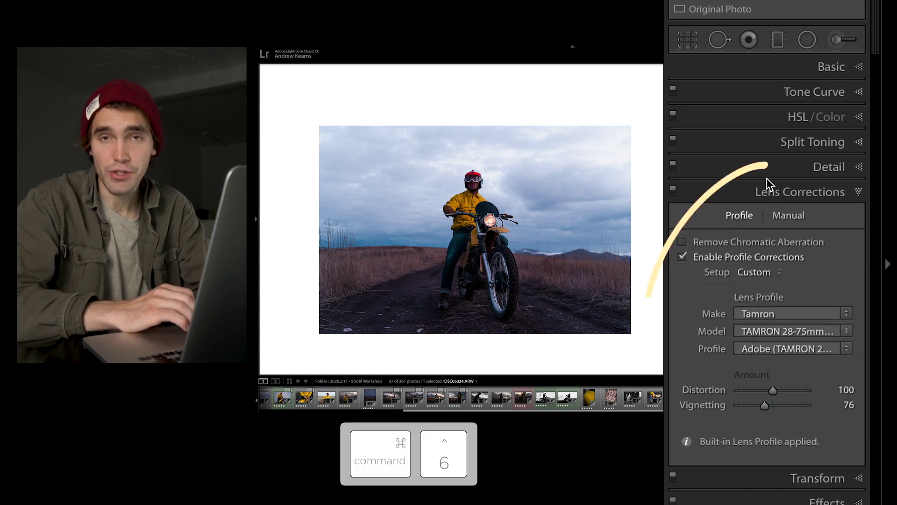
pyautogui.click(711, 259)
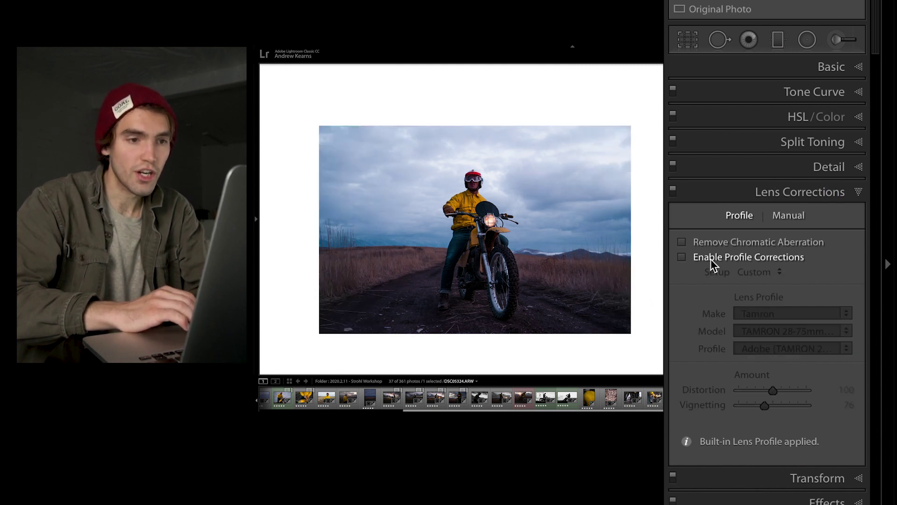
pyautogui.click(711, 259)
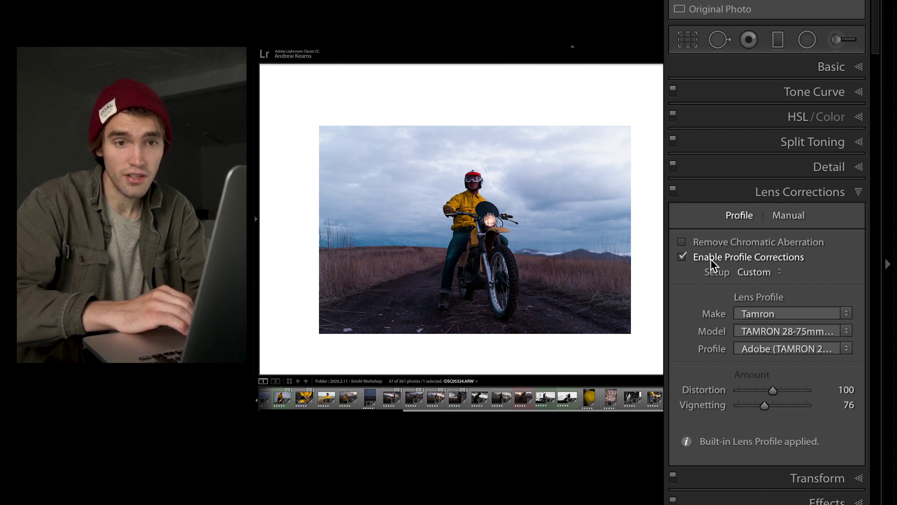
pyautogui.click(711, 259)
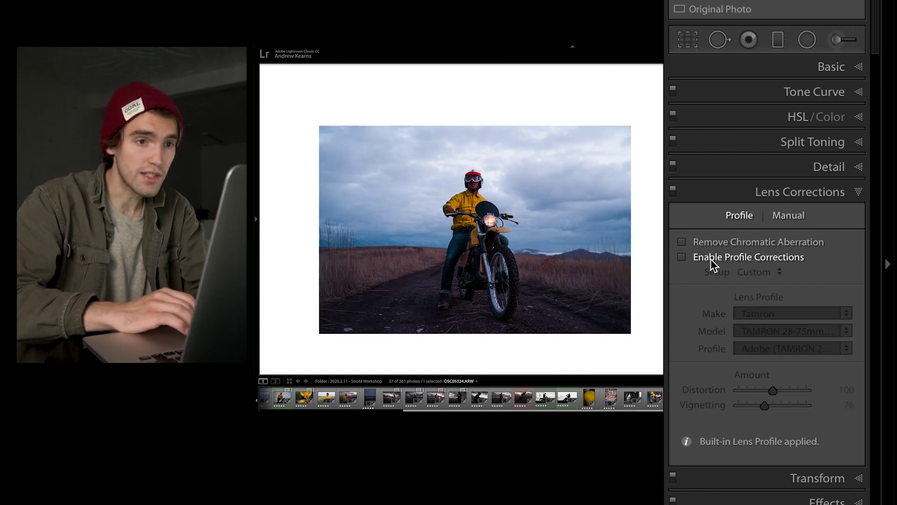
pyautogui.click(730, 262)
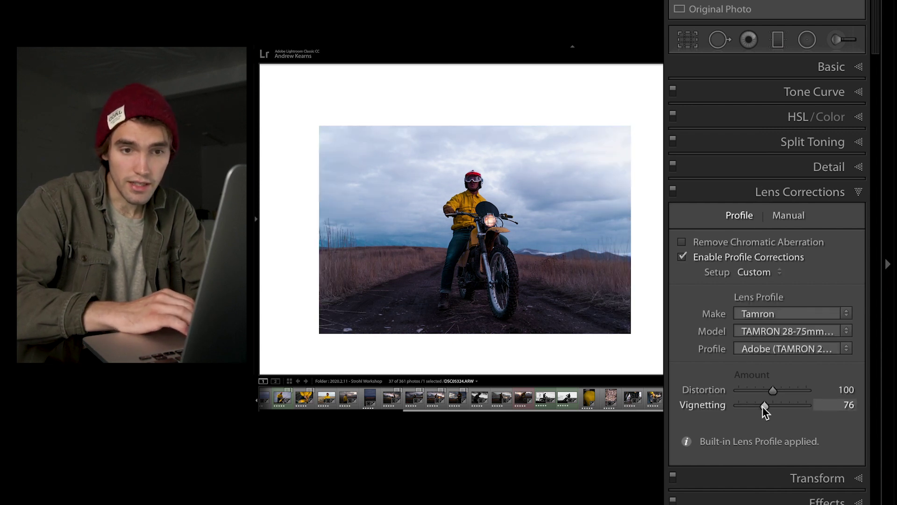
# - Set the profile Vignetting correction to 51 after one more on/off comparison
pyautogui.moveTo(763, 405); pyautogui.dragTo(750, 410)
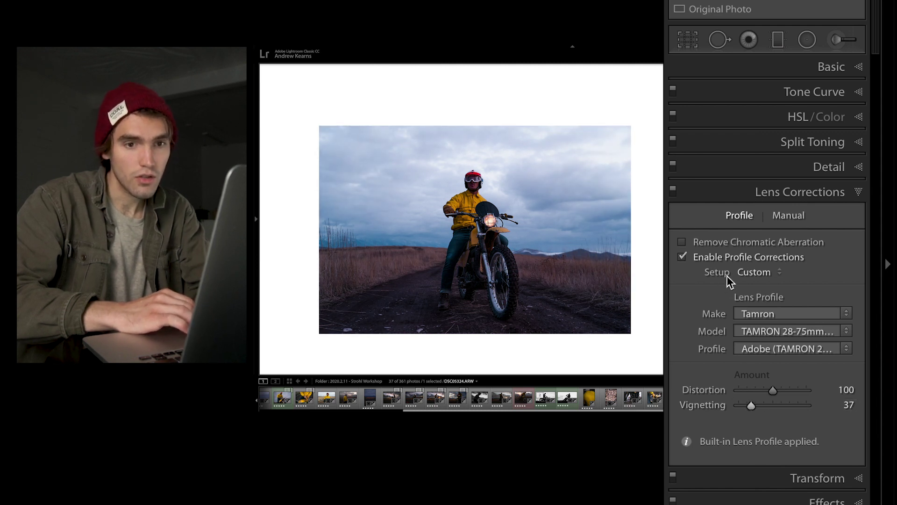
pyautogui.click(722, 260)
pyautogui.click(721, 260)
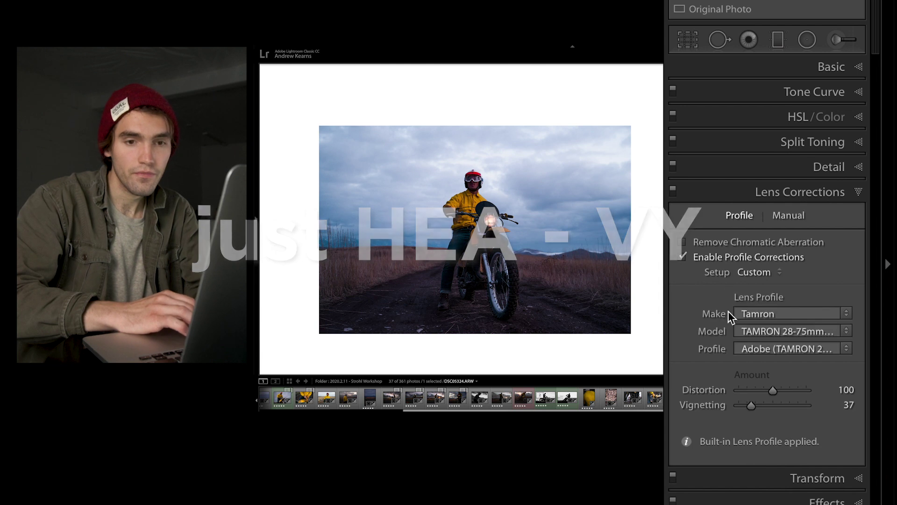
pyautogui.moveTo(750, 407); pyautogui.dragTo(755, 409)
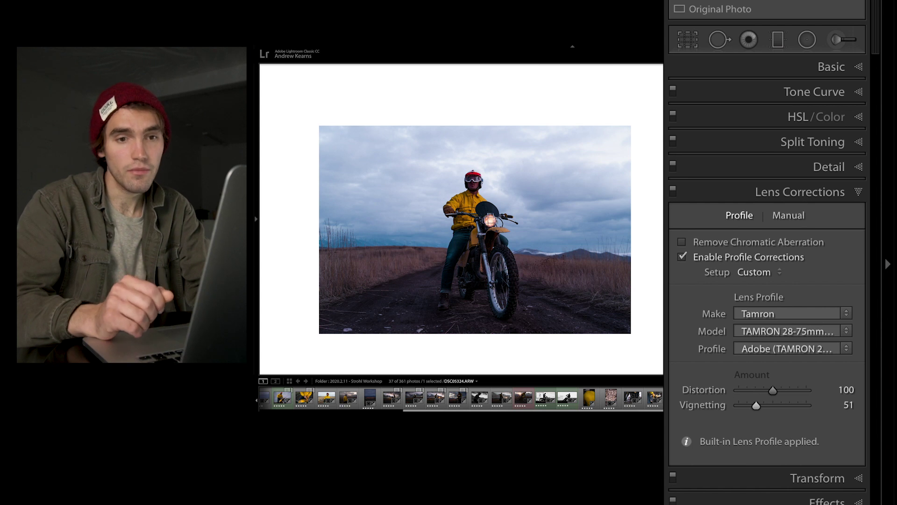
pyautogui.click(800, 217)
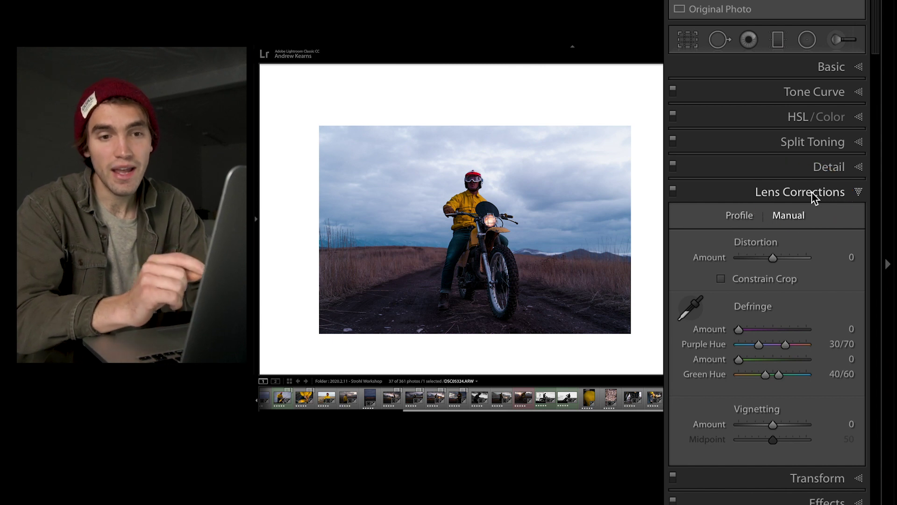
# - Turn on Constrain Crop and try a +18 manual Distortion, comparing with undo and redo
pyautogui.click(755, 276)
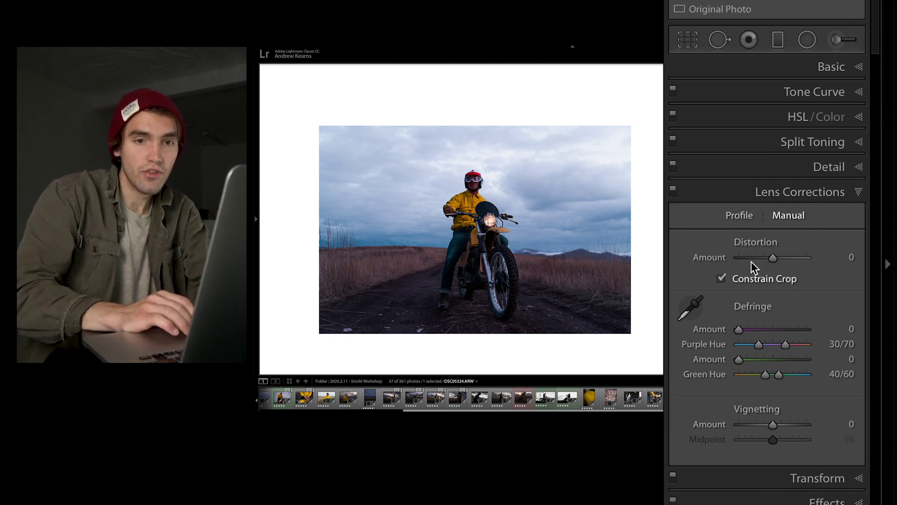
pyautogui.click(736, 215)
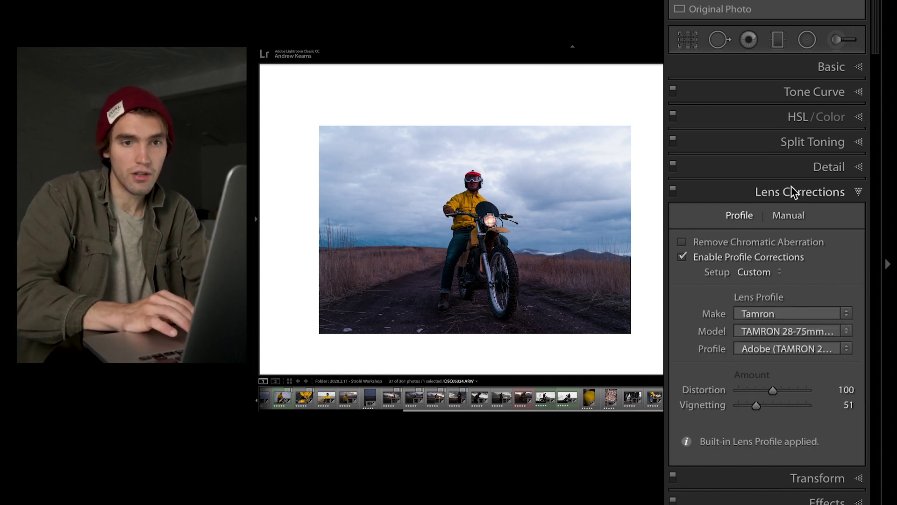
pyautogui.click(790, 218)
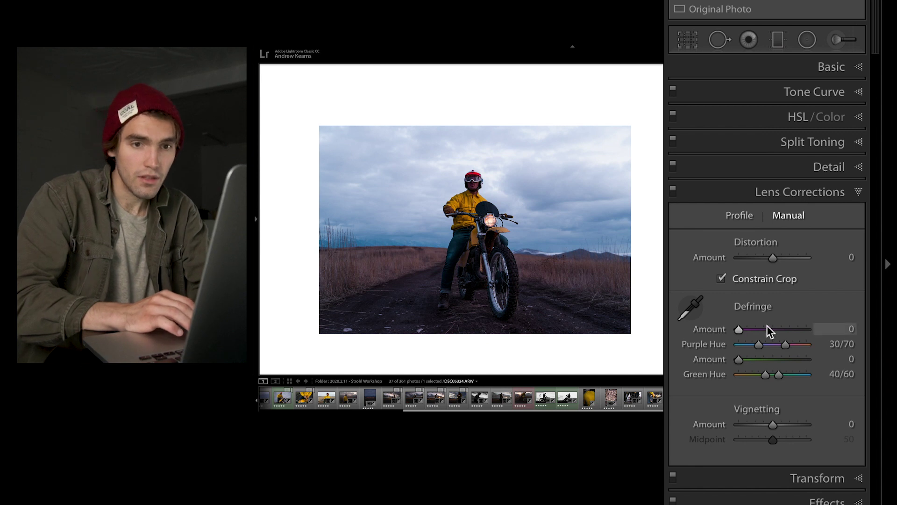
pyautogui.moveTo(773, 258); pyautogui.dragTo(779, 260)
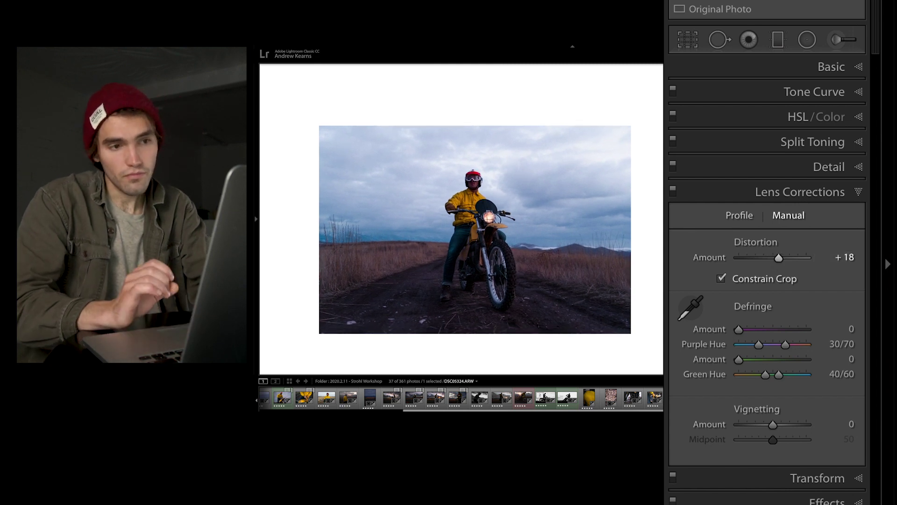
pyautogui.press('super+z')
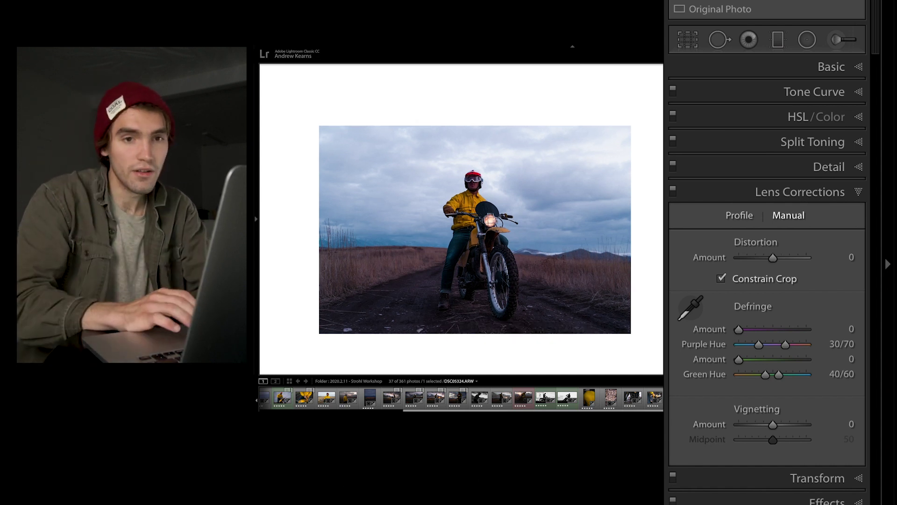
pyautogui.press('super+shift+z')
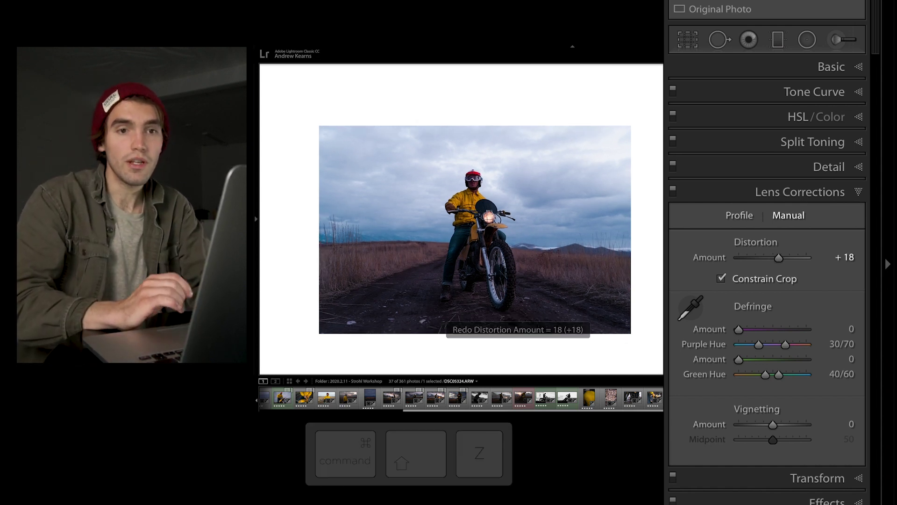
# - Trial a crop, undo the crop and +18 distortion, and settle on +6 Distortion
pyautogui.press('r')
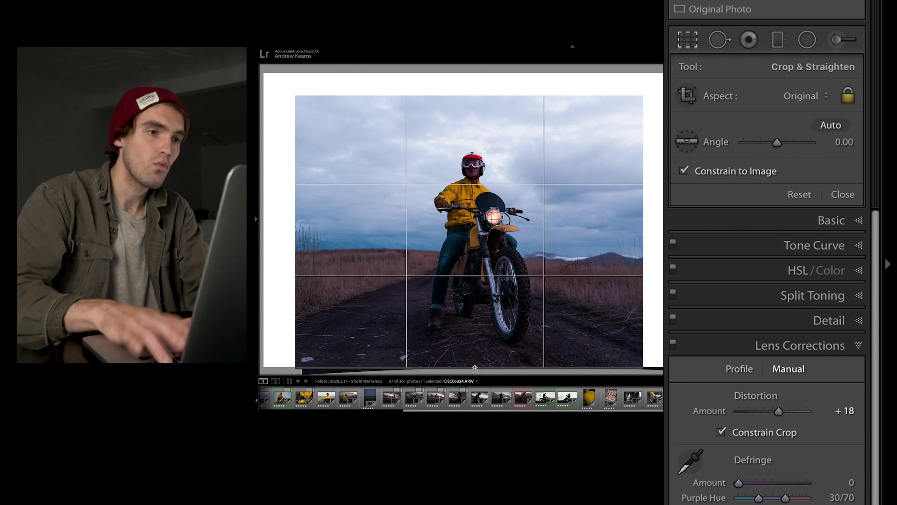
pyautogui.press('Return')
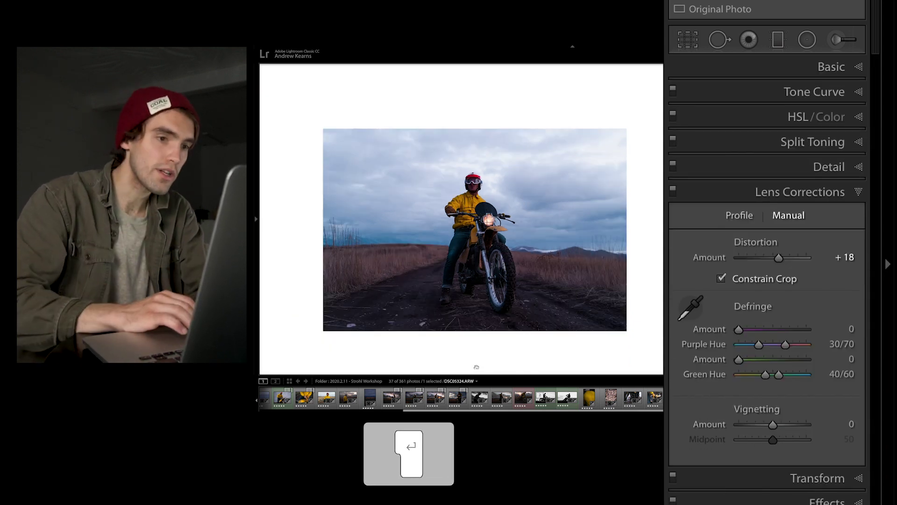
pyautogui.press('super+z')
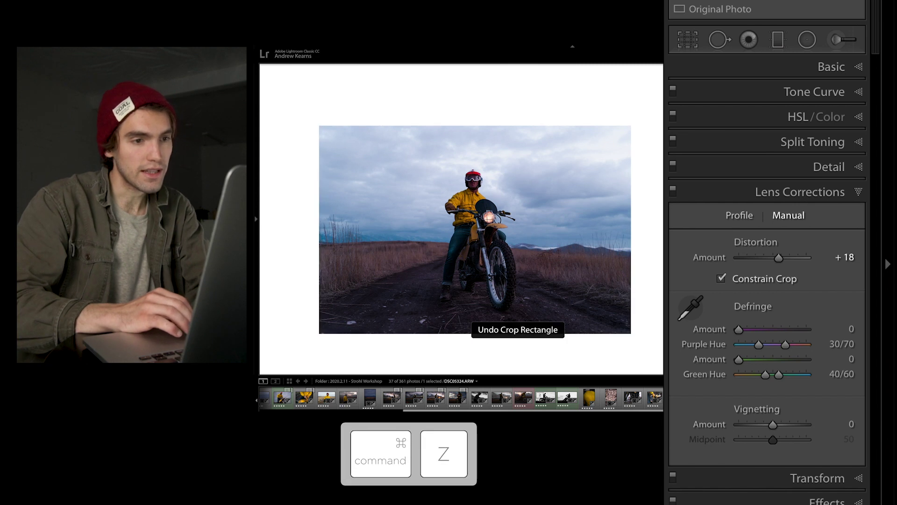
pyautogui.press('super+z')
pyautogui.press('super+z')
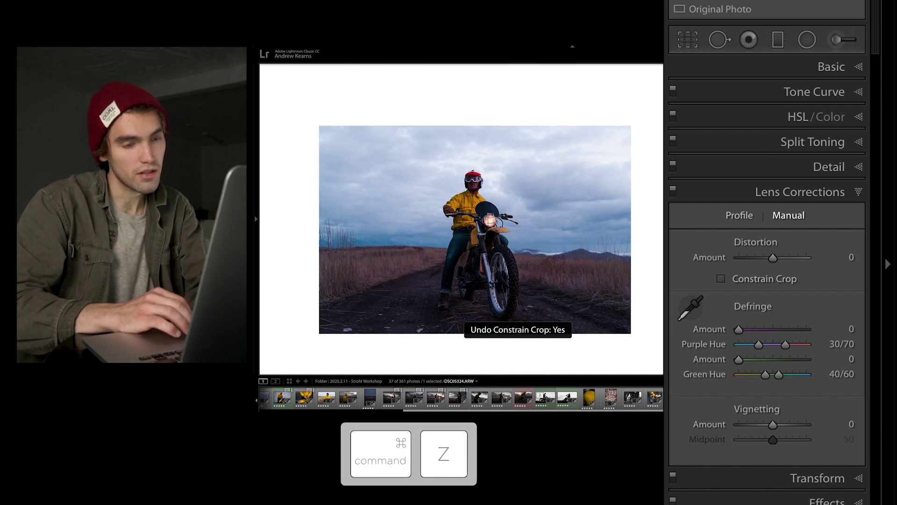
pyautogui.press('super+shift+z')
pyautogui.press('super+shift+z')
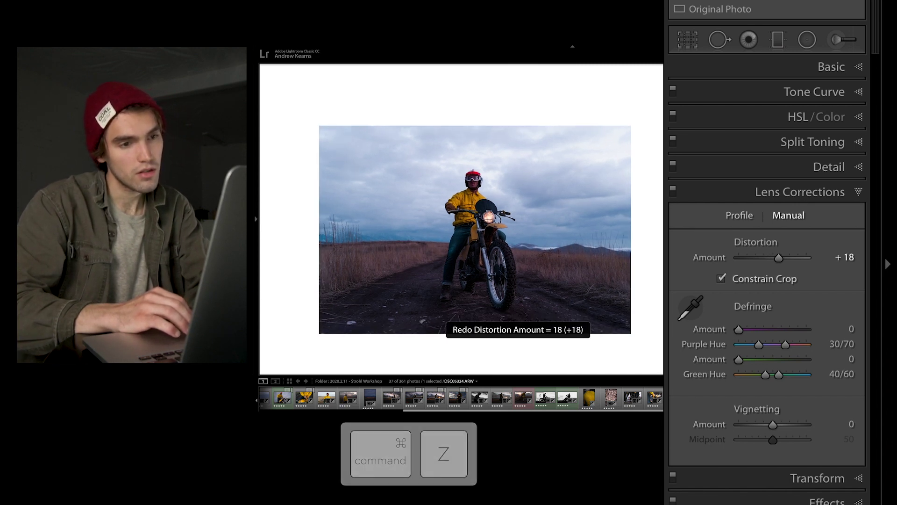
pyautogui.press('super+z')
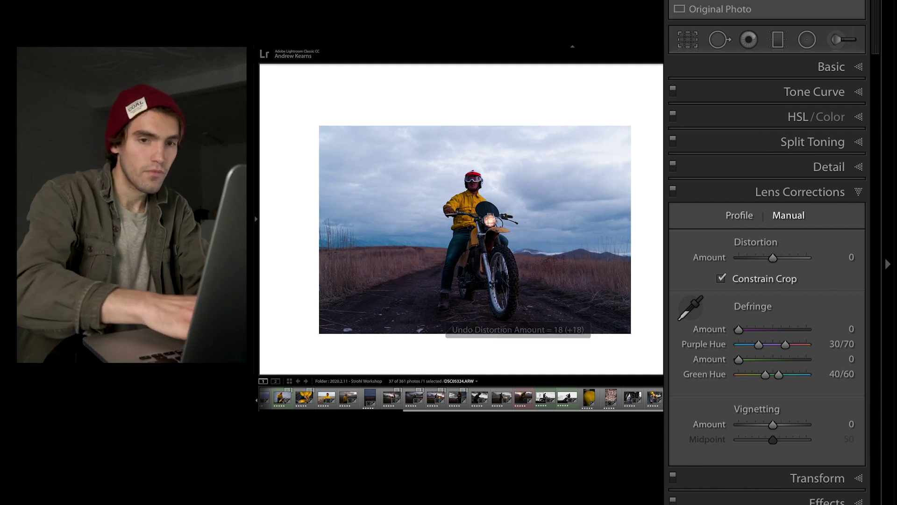
pyautogui.press('super+6')
pyautogui.press('super+6')
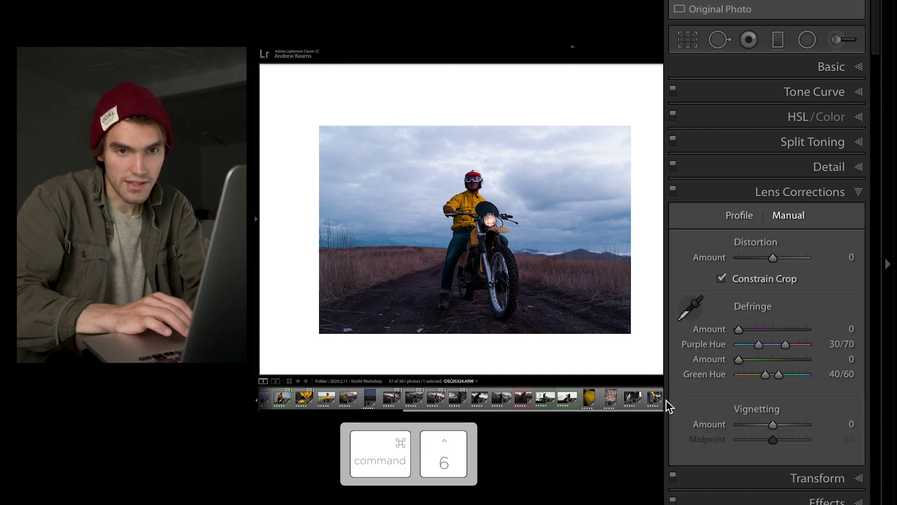
pyautogui.moveTo(772, 255); pyautogui.dragTo(774, 256)
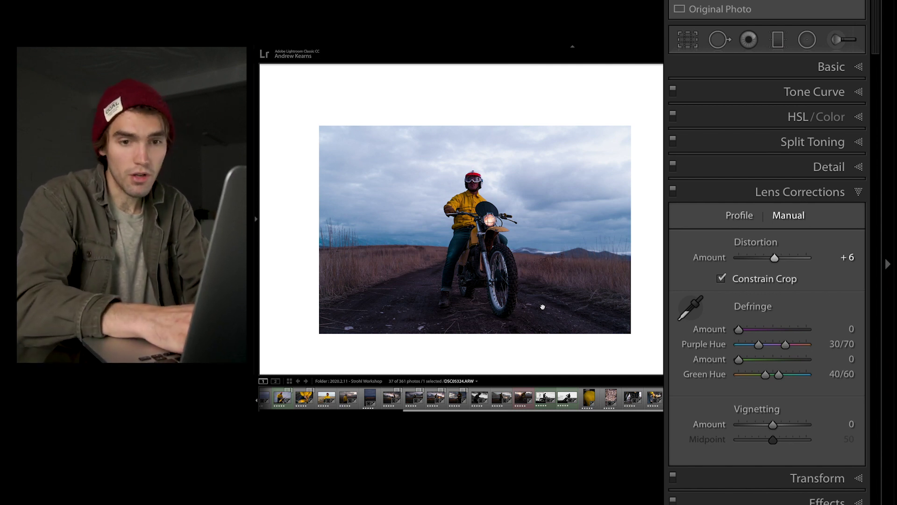
# - Set Transform Horizontal to +6, comparing before and after, and Rotate to -0.4
pyautogui.press('super+7')
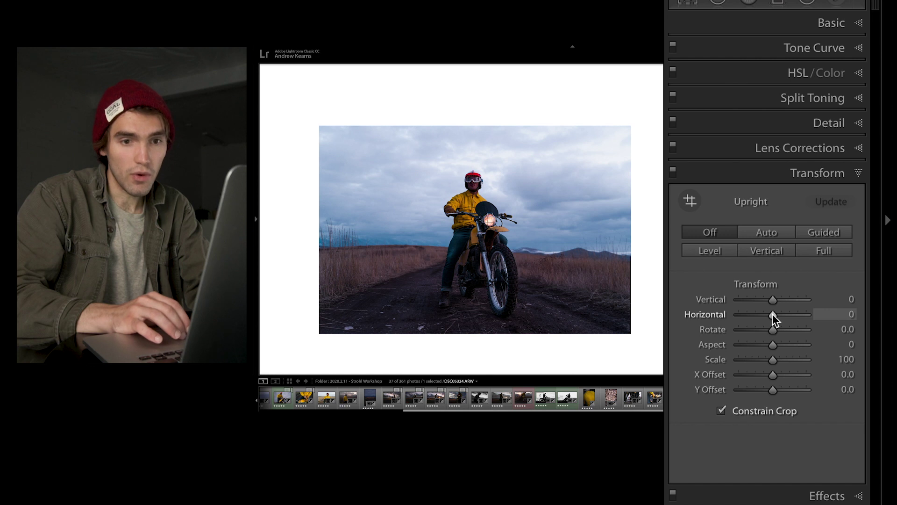
pyautogui.moveTo(772, 313); pyautogui.dragTo(775, 314)
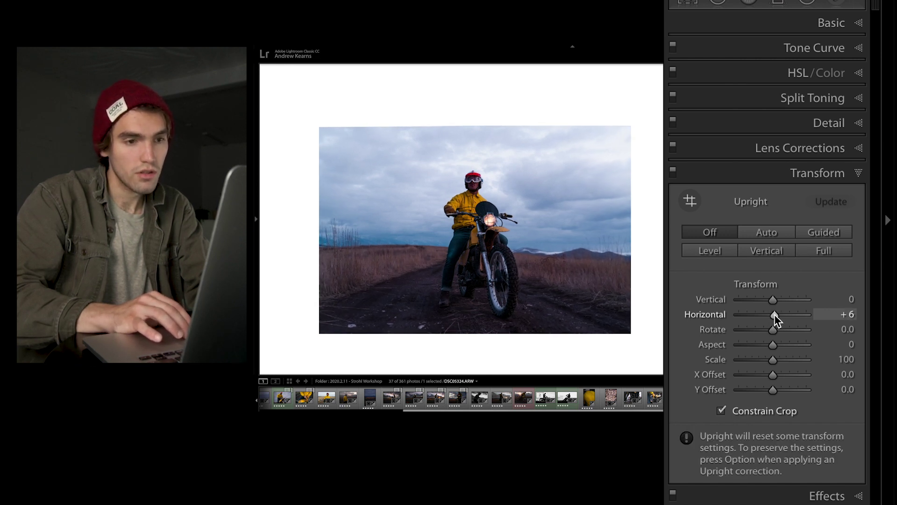
pyautogui.press('super+z')
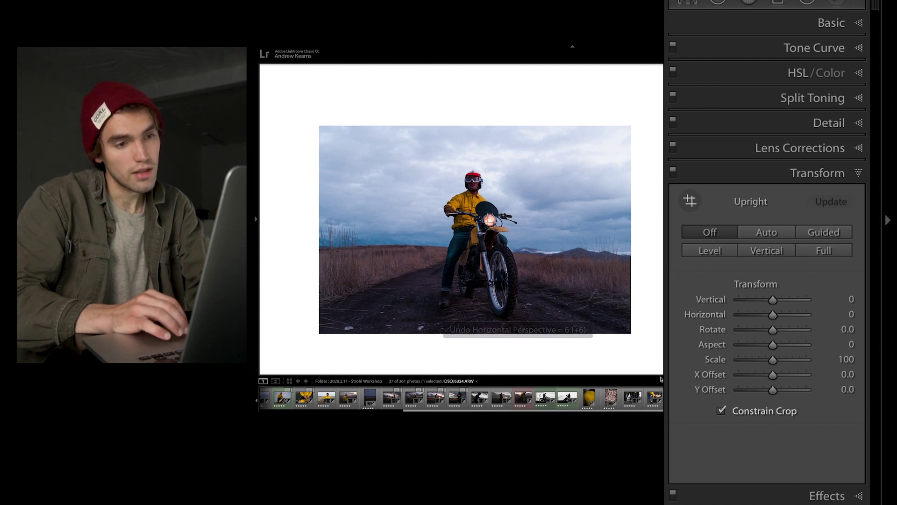
pyautogui.press('super+shift+z')
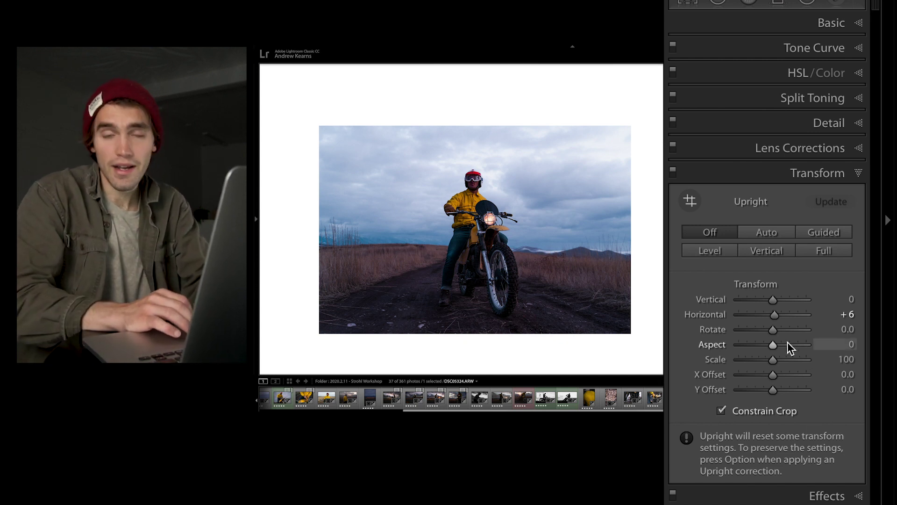
pyautogui.moveTo(773, 332); pyautogui.dragTo(770, 332)
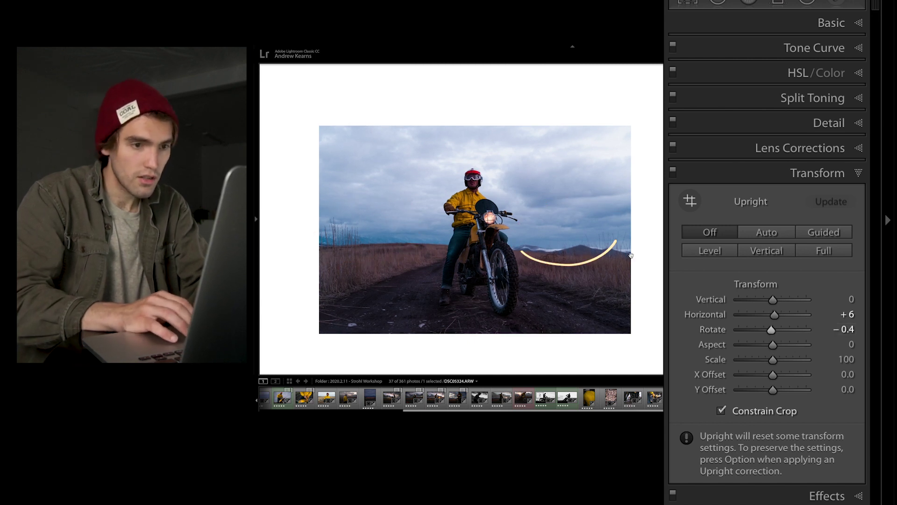
# - Set Vertical perspective to -18 after a before/after comparison, and Horizontal to +10
pyautogui.scroll(1, 795, 315)
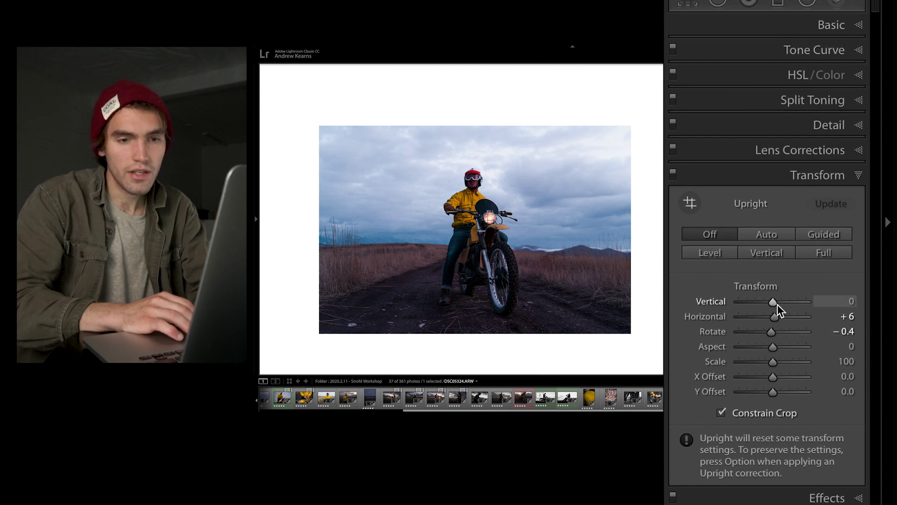
pyautogui.scroll(-1, 773, 305)
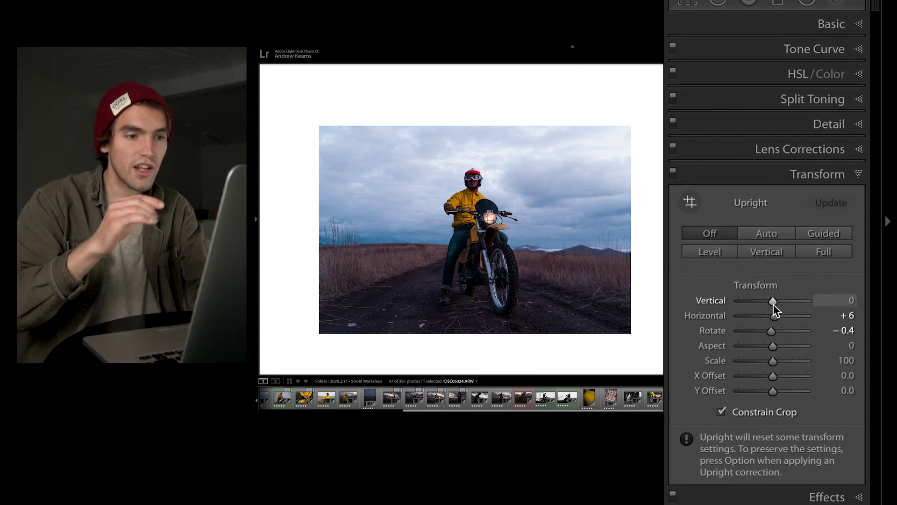
pyautogui.scroll(-1, 774, 310)
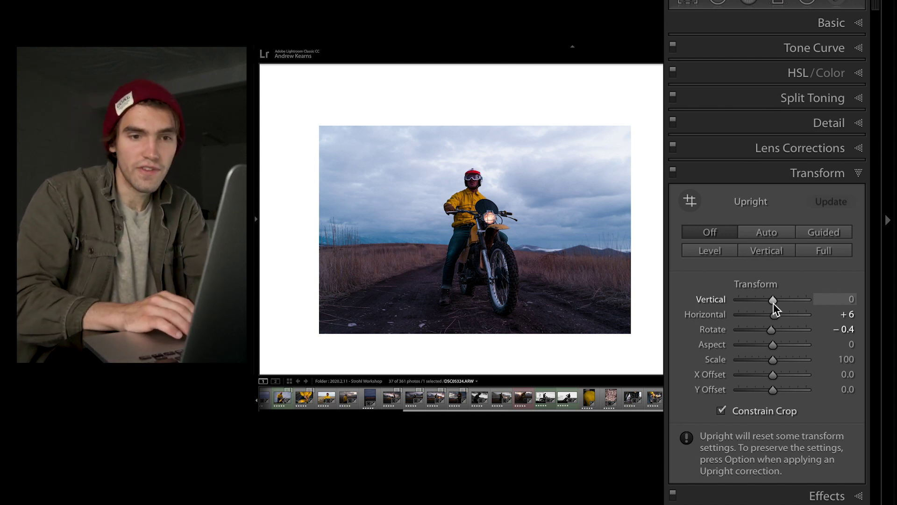
pyautogui.moveTo(772, 303); pyautogui.dragTo(765, 303)
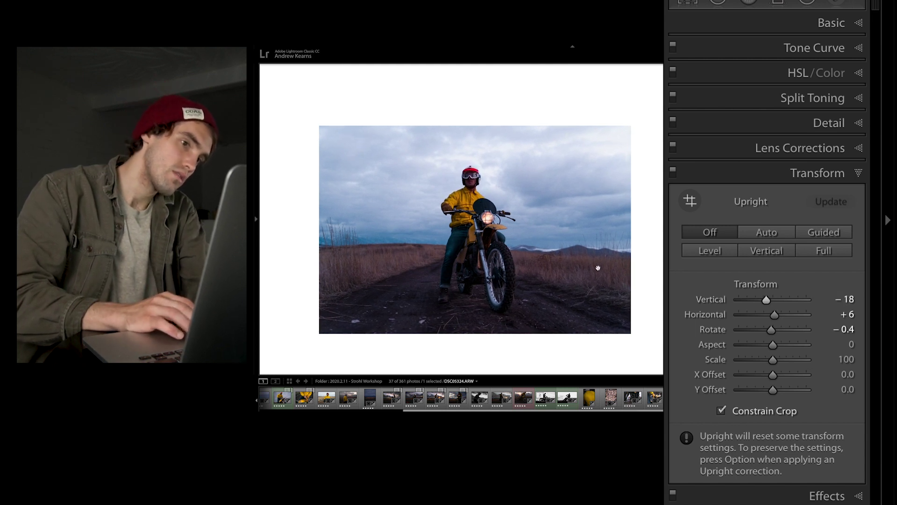
pyautogui.press('super+z')
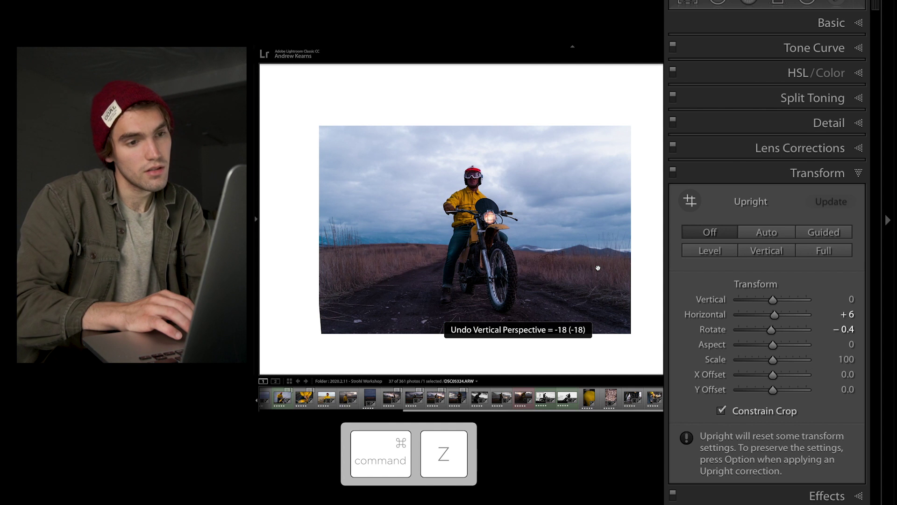
pyautogui.press('super+shift+z')
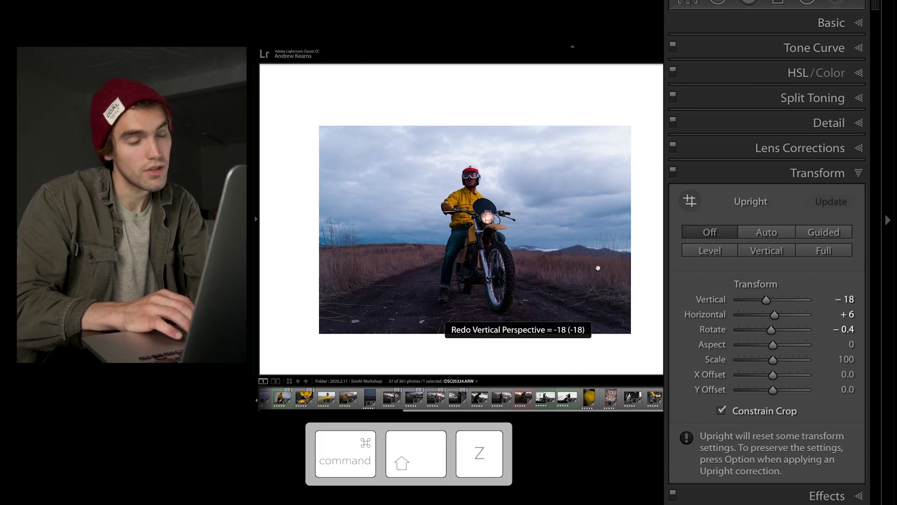
pyautogui.moveTo(774, 314); pyautogui.dragTo(776, 315)
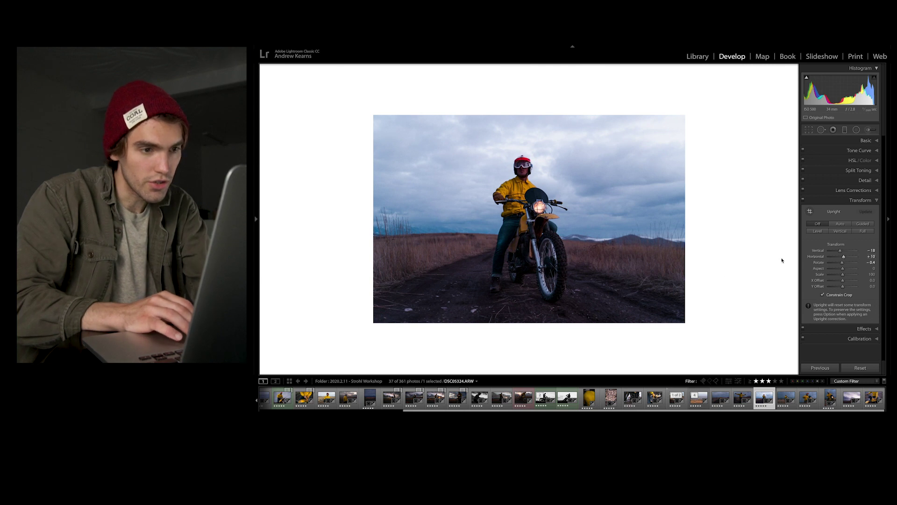
# - Re-crop the transformed photo and set Transform Aspect to -3
pyautogui.press('r')
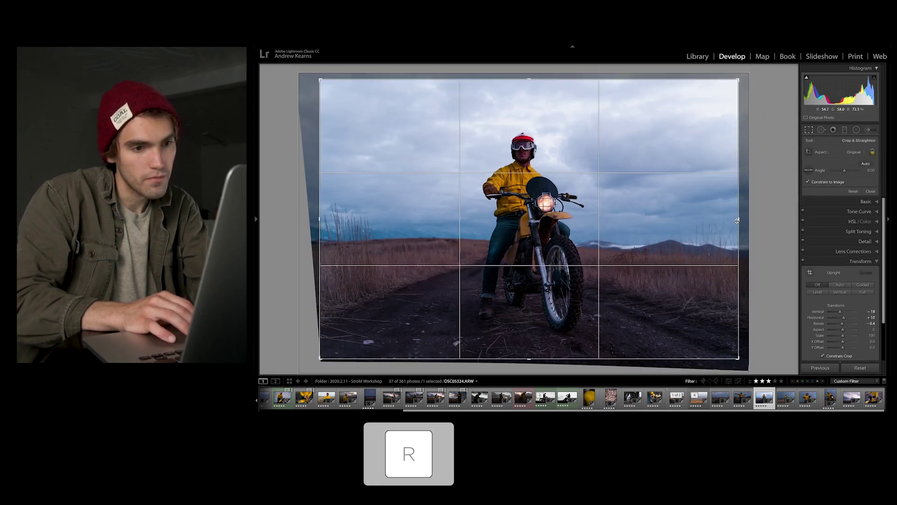
pyautogui.press('Return')
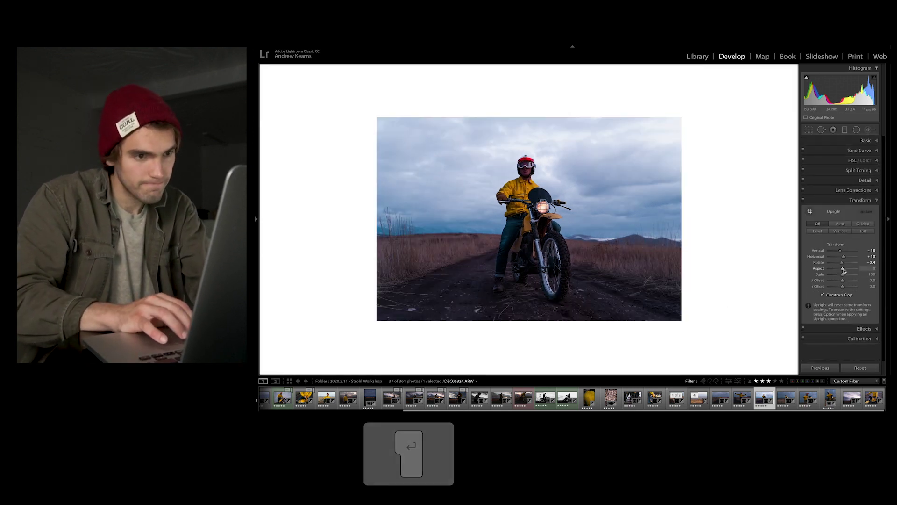
pyautogui.moveTo(843, 271); pyautogui.dragTo(845, 258)
pyautogui.press('super+z')
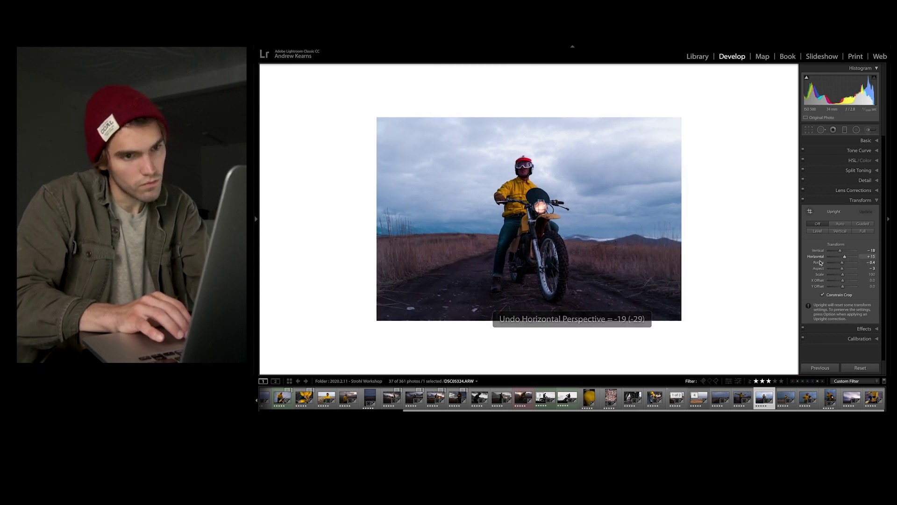
# - Tighten the crop by pulling in its right edge, then redo the last undone edit
pyautogui.press('r')
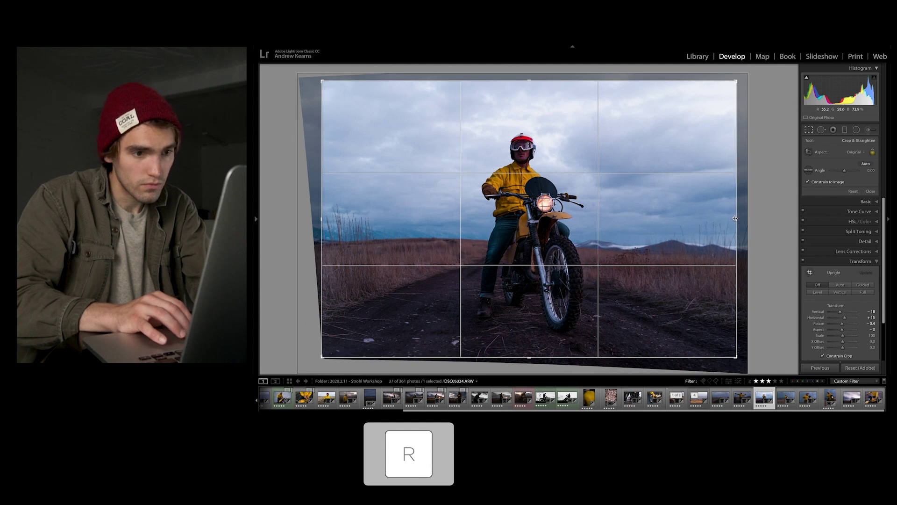
pyautogui.moveTo(735, 218); pyautogui.dragTo(729, 219)
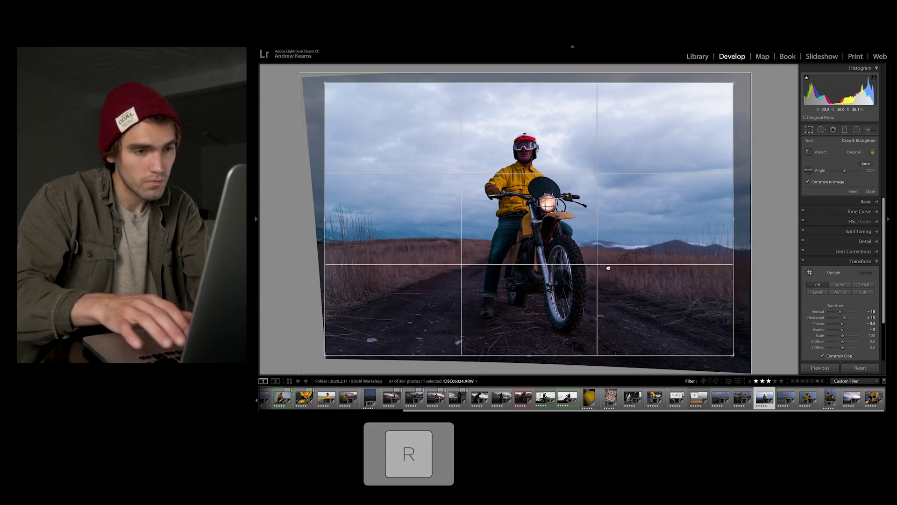
pyautogui.press('Return')
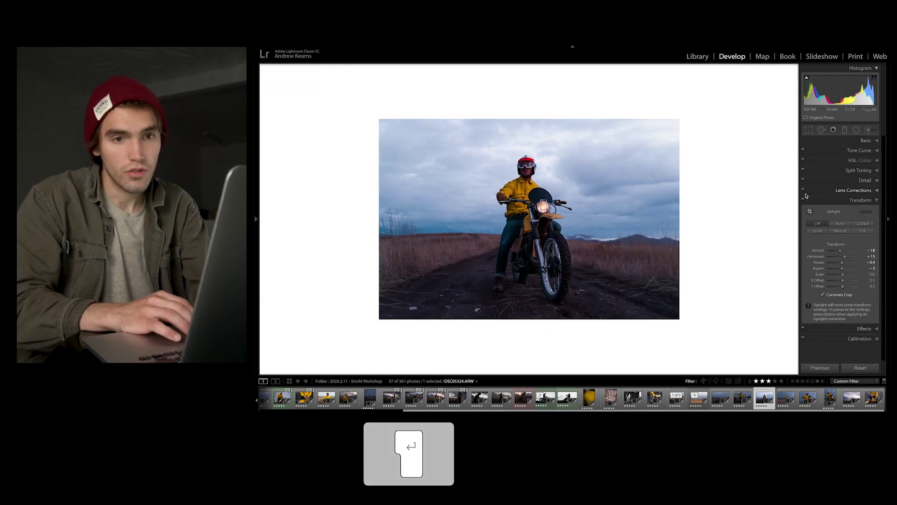
pyautogui.press('super+shift+z')
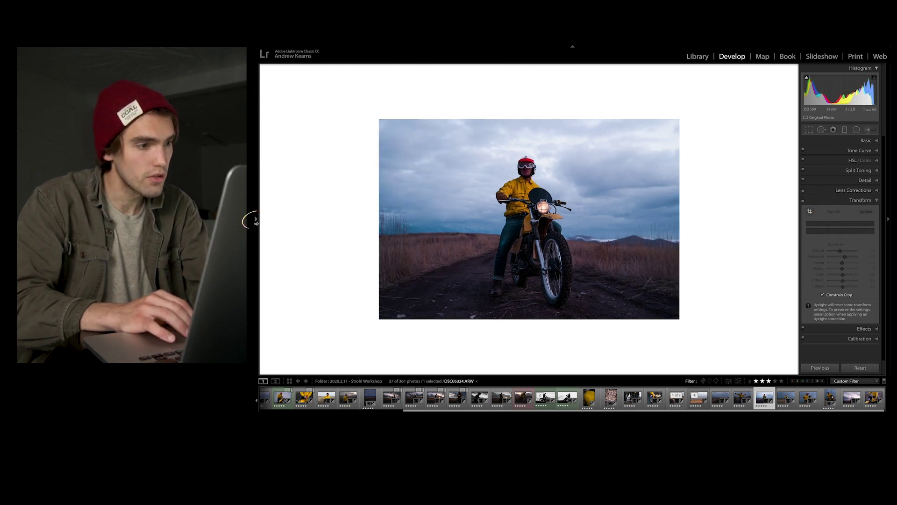
pyautogui.click(256, 222)
# - Switch between the Crop Rectangle and Enable Transform history states, ending on Crop Rectangle
pyautogui.scroll(-15, 343, 228)
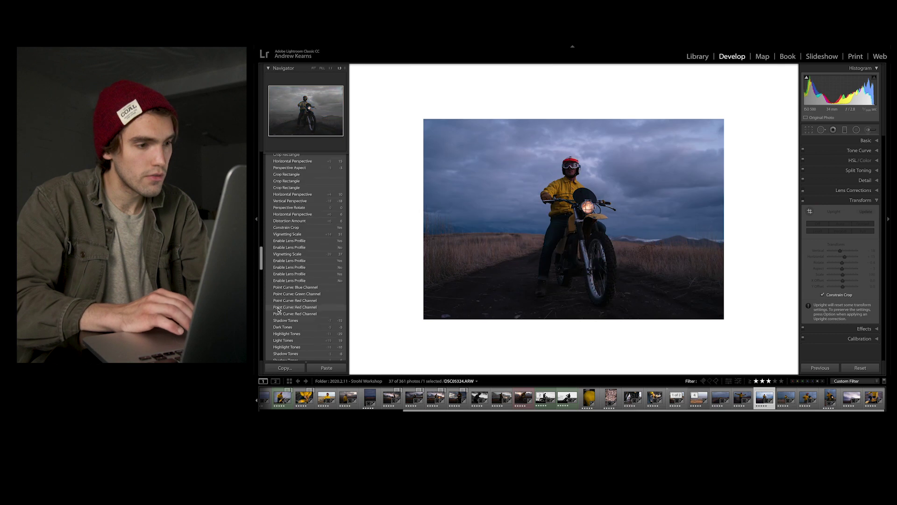
pyautogui.scroll(10, 278, 309)
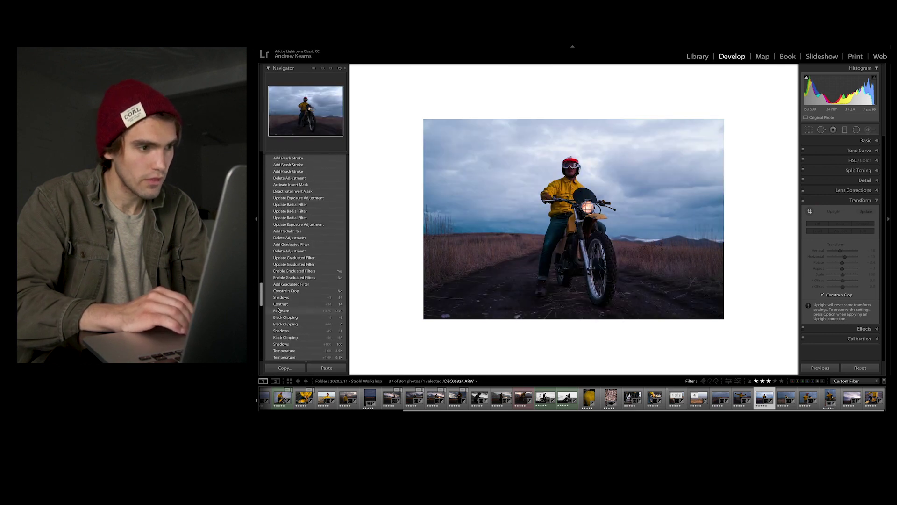
pyautogui.scroll(10, 278, 309)
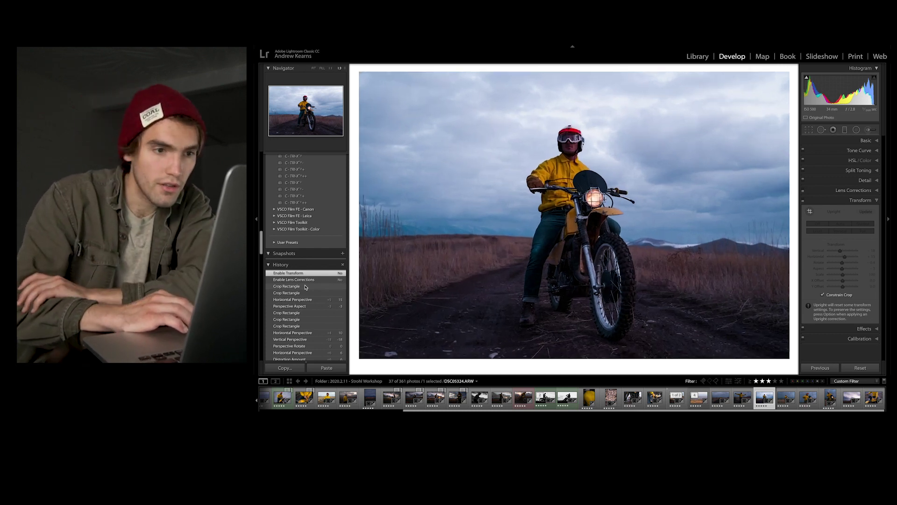
pyautogui.click(305, 286)
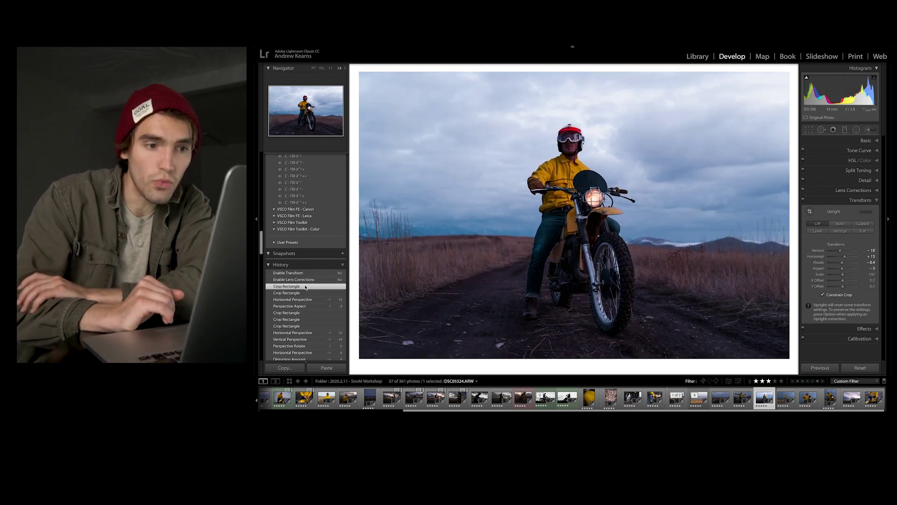
pyautogui.click(301, 273)
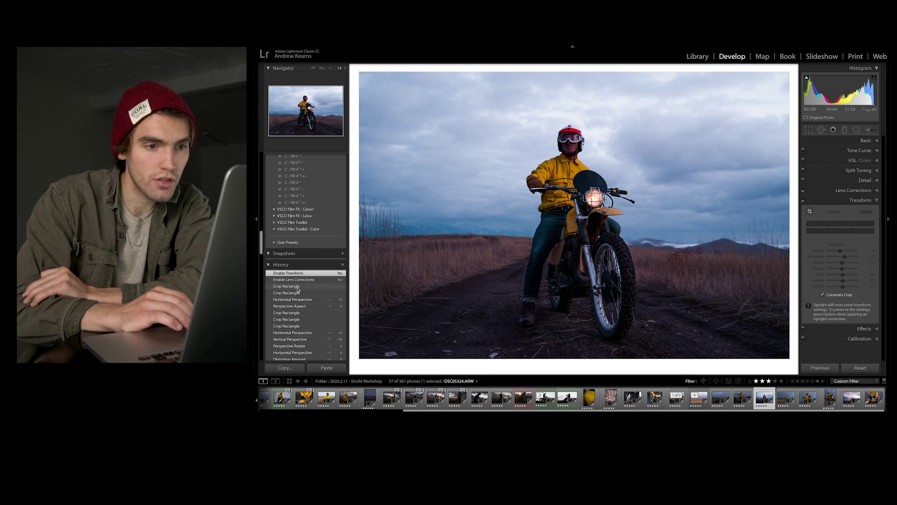
pyautogui.click(298, 286)
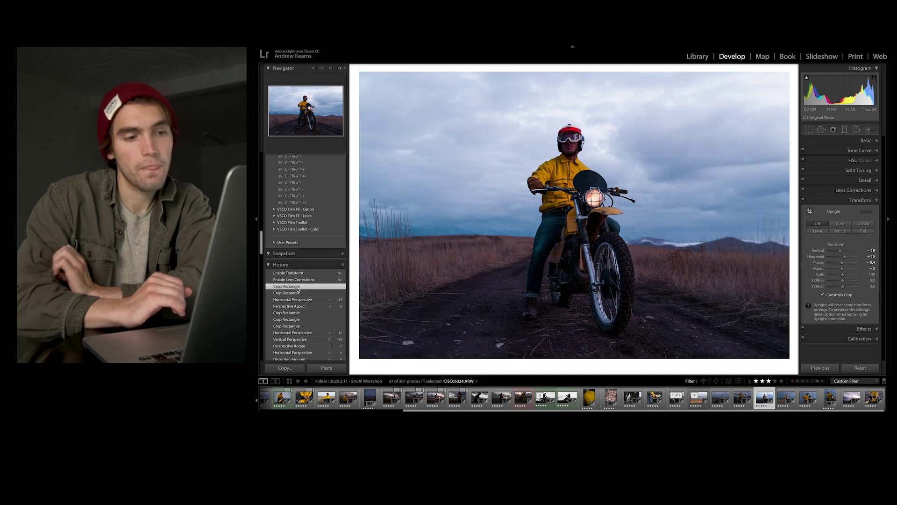